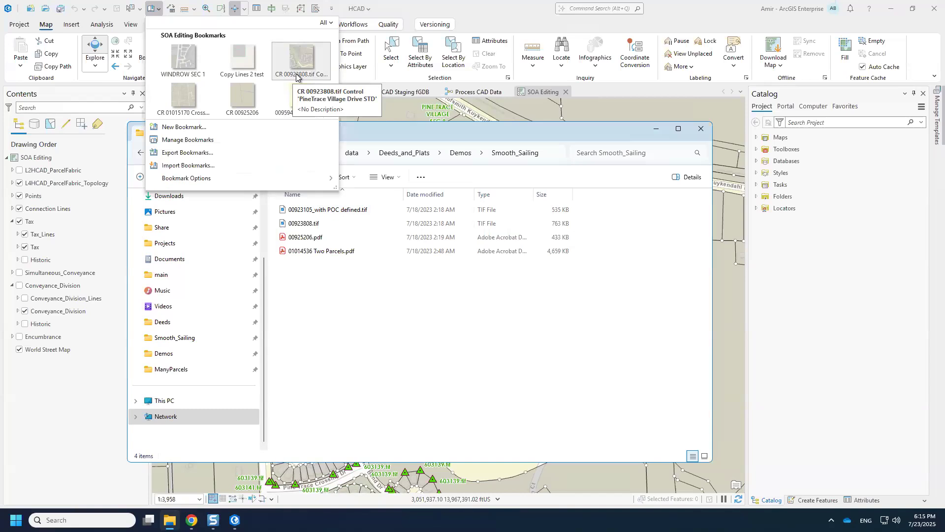
Step: Copy the full path of 00923808.tif in the Smooth_Sailing folder
click(298, 223)
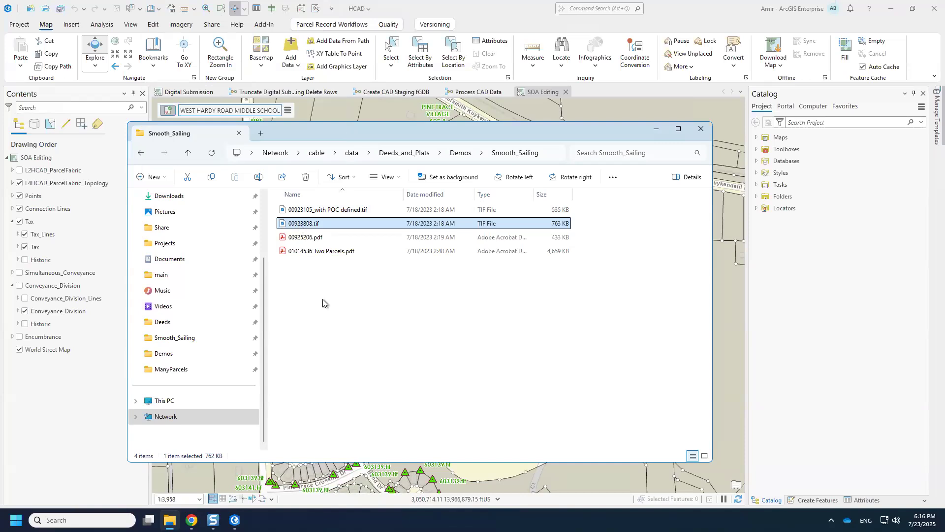
key(shift+F10)
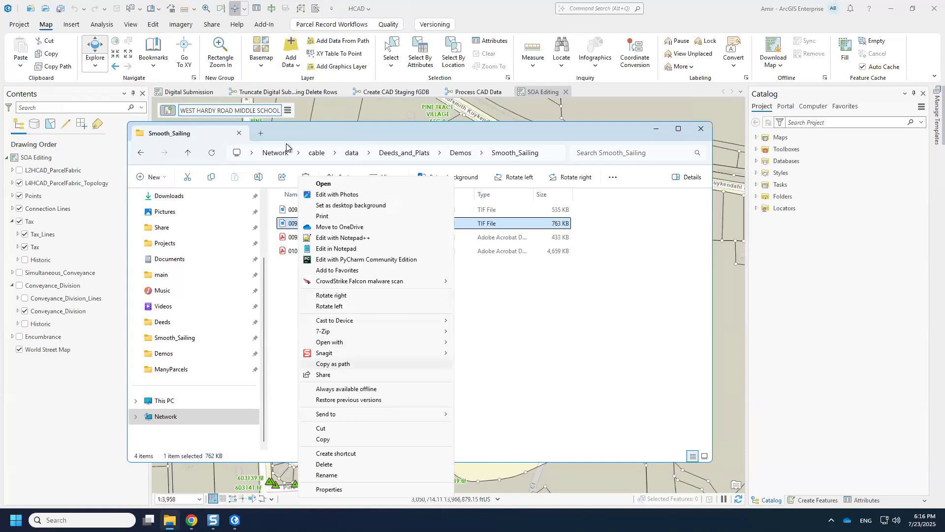
click(332, 364)
Step: Switch to COGO Reader and open the deed 00923808.tif using its copied path
click(314, 7)
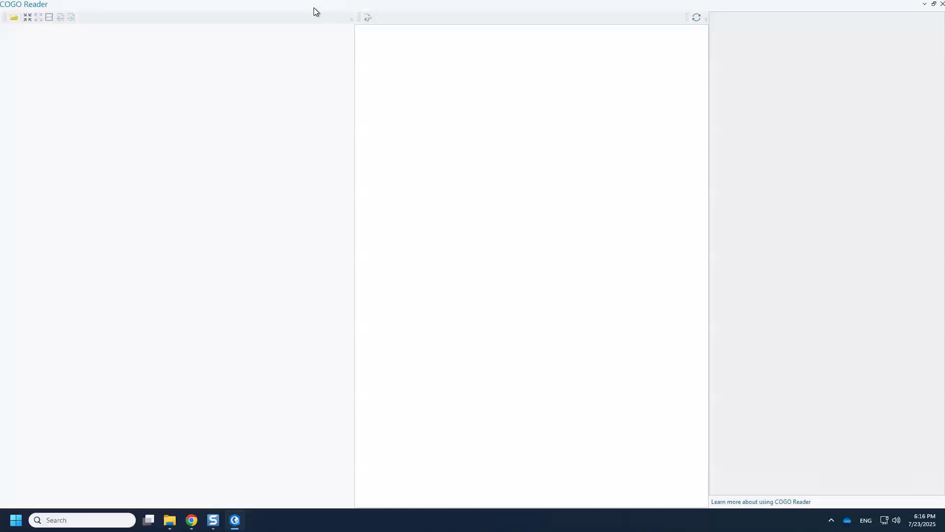
click(13, 18)
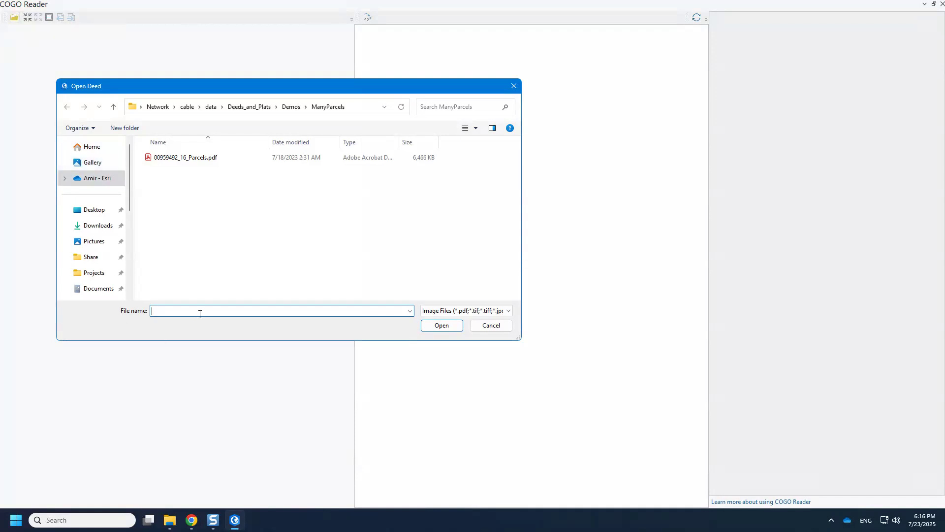
key(ctrl+v)
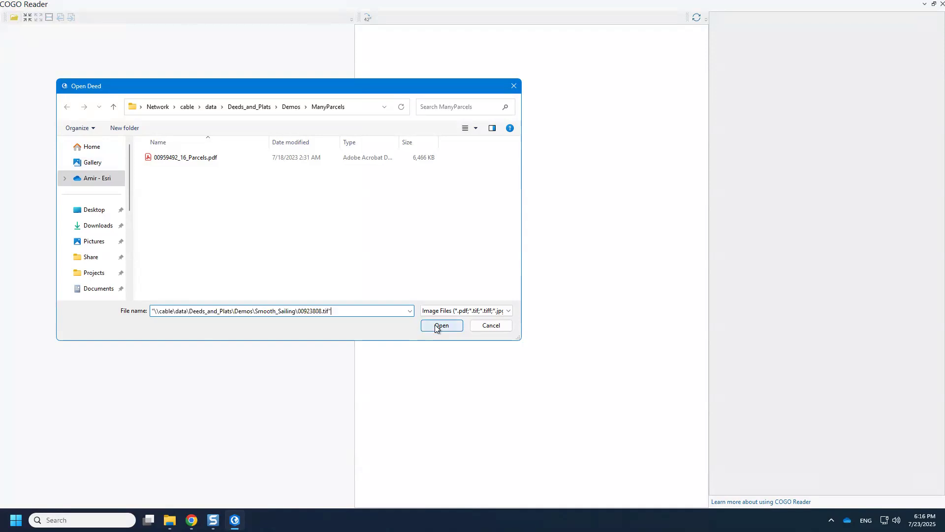
click(436, 326)
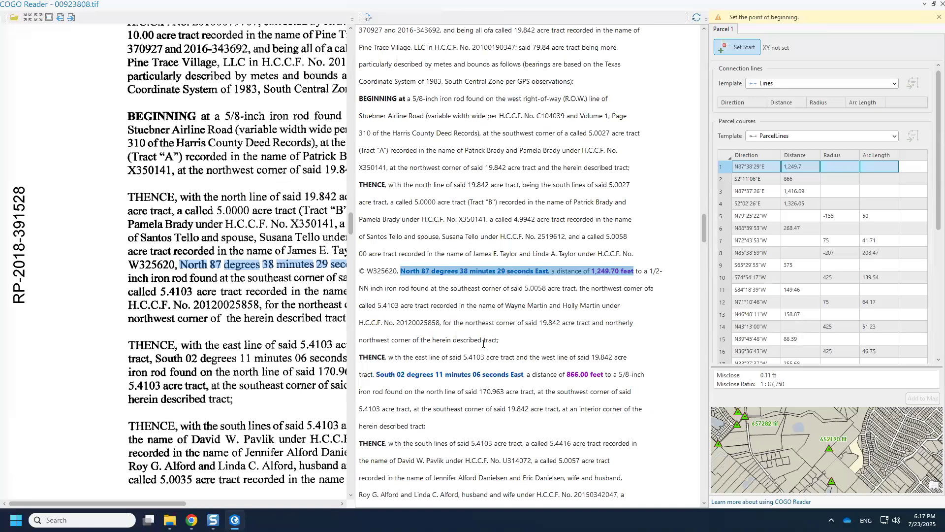
Step: Compare parcel courses 2 to 4 with their calls in the deed image and the recognized text
click(800, 240)
click(722, 180)
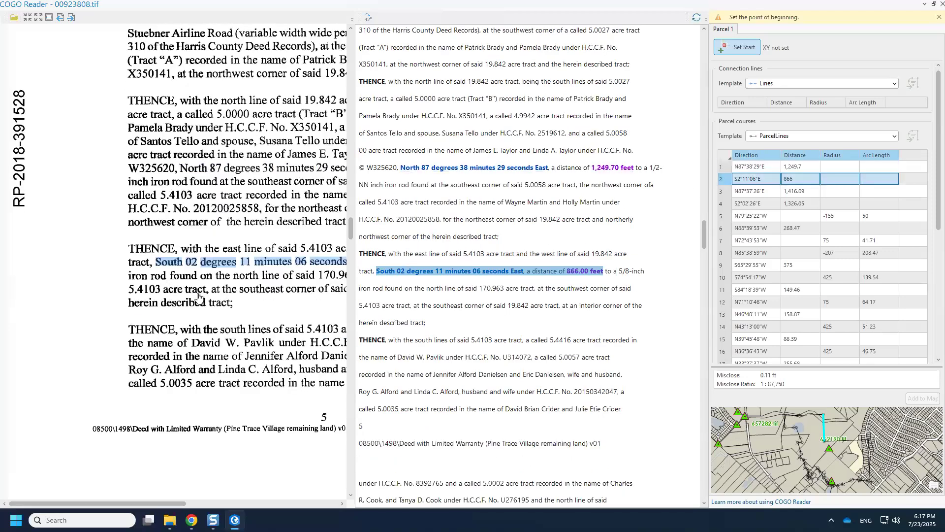
drag(207, 313, 162, 281)
scroll(164, 282, down, 1)
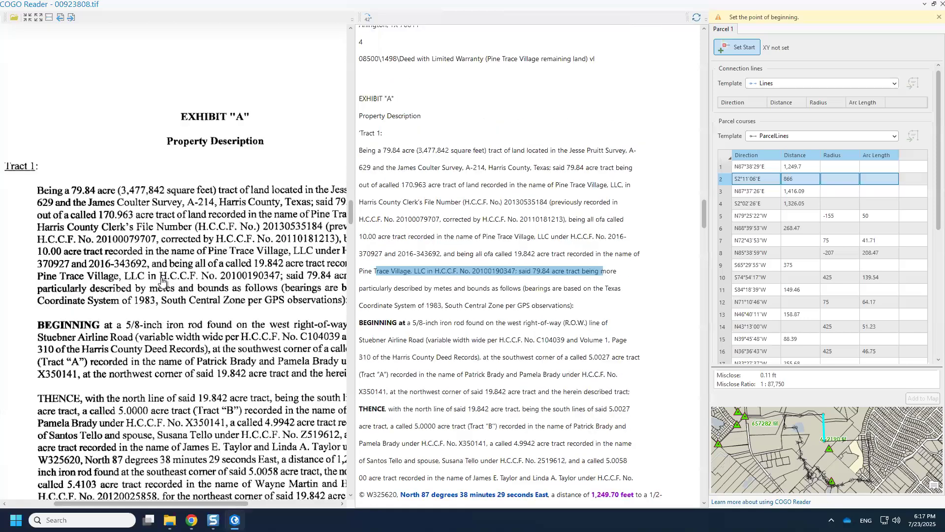
drag(156, 245, 150, 214)
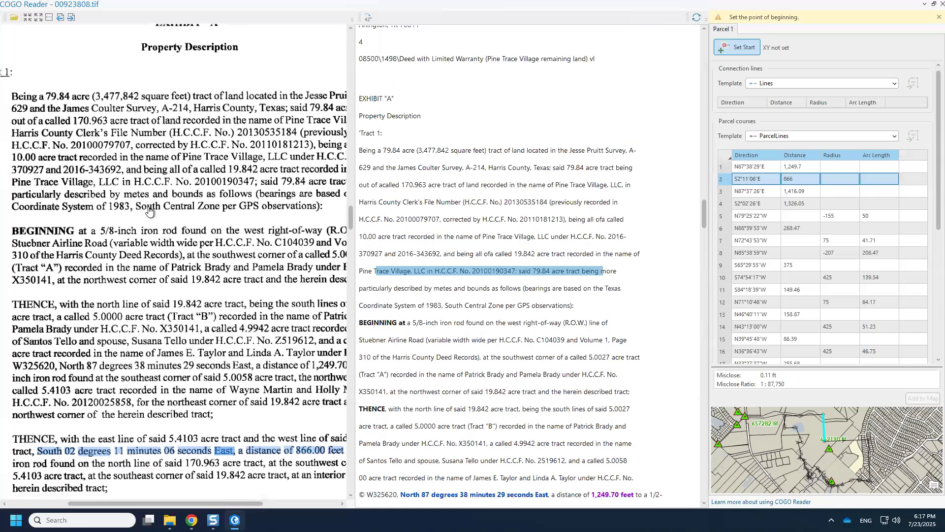
scroll(141, 173, down, 3)
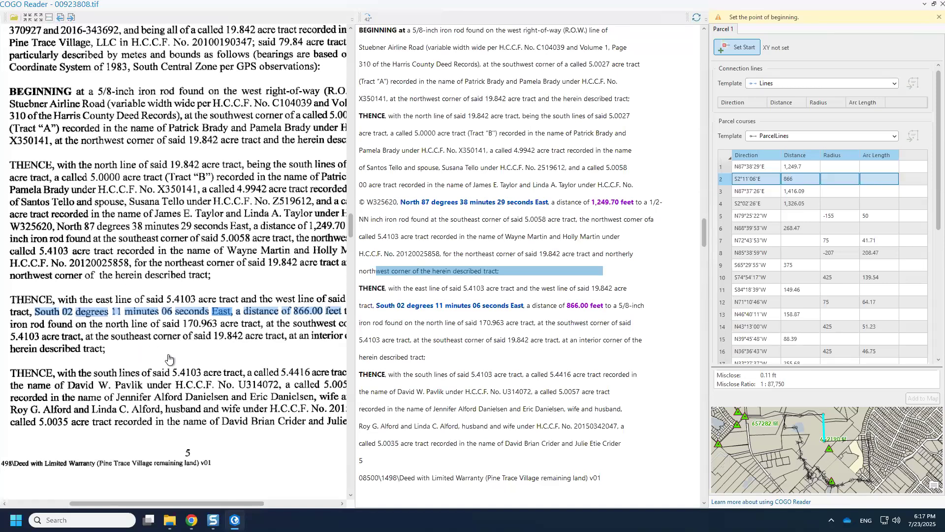
click(721, 191)
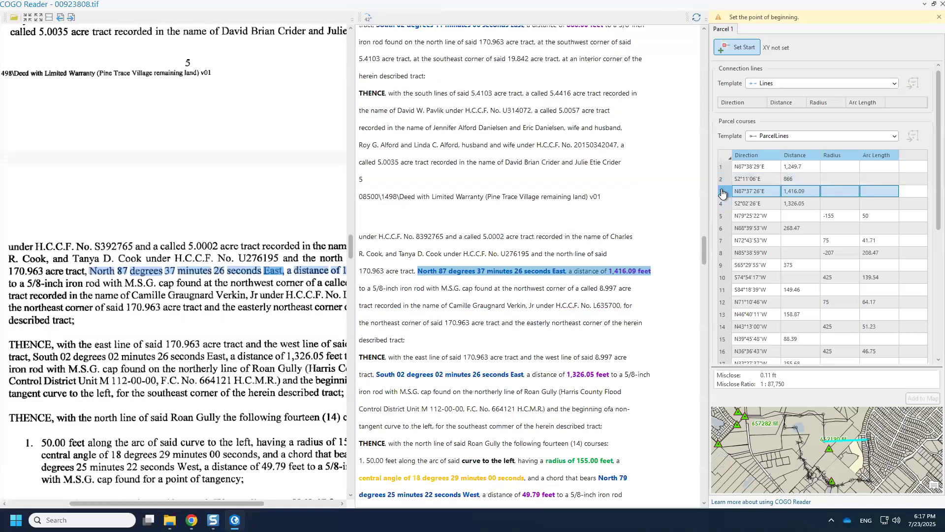
click(723, 205)
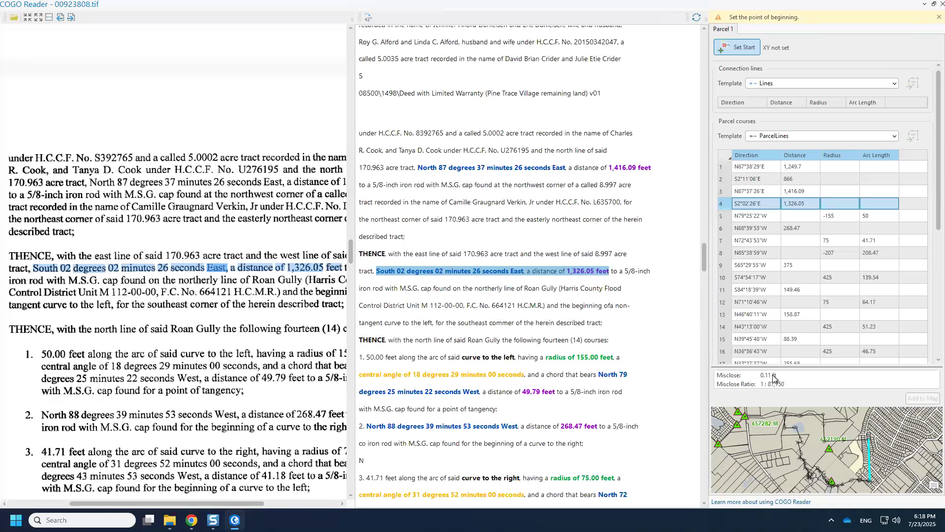
Step: Review the complete list of parcel courses and locate curve course 14 in the deed text
scroll(928, 242, down, 5)
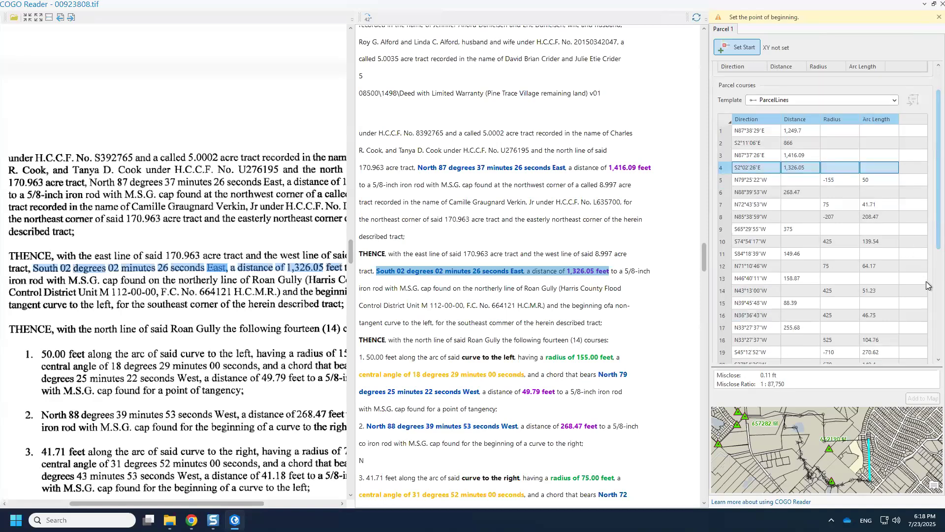
scroll(927, 321, down, 3)
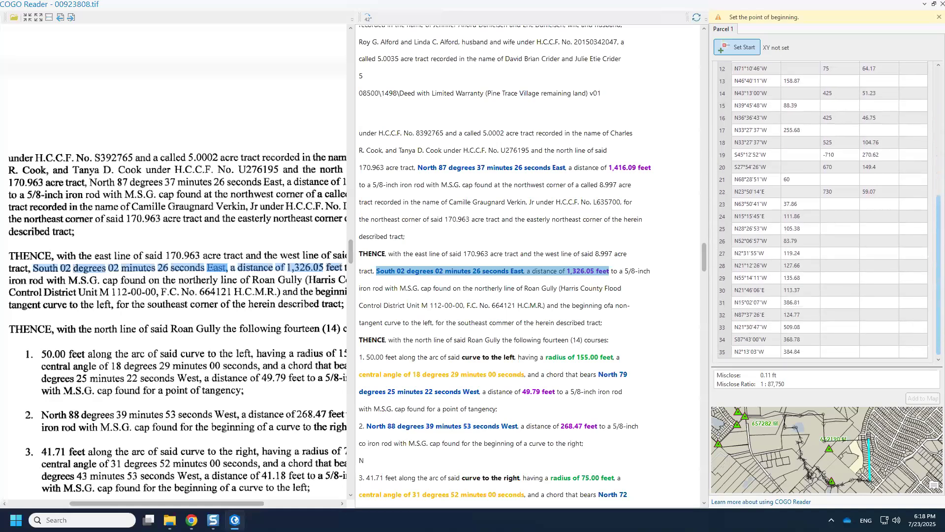
scroll(927, 288, up, 3)
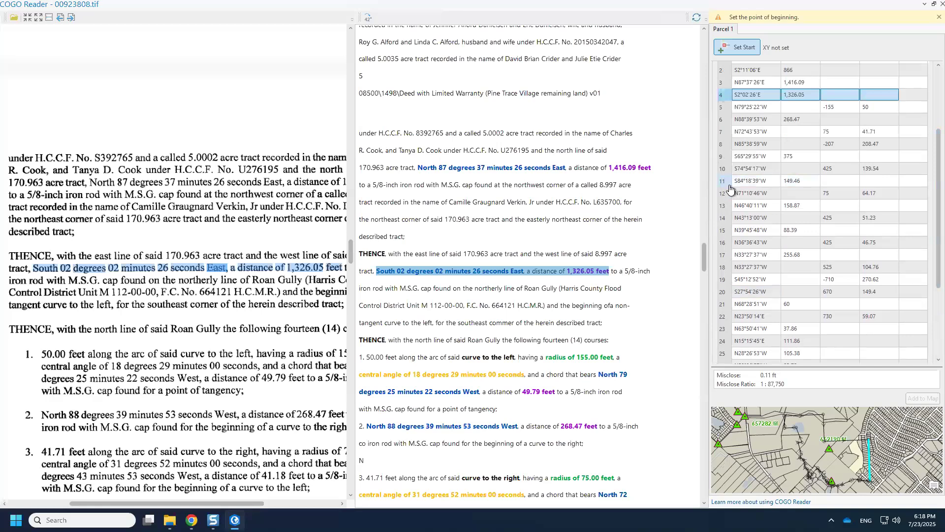
click(722, 219)
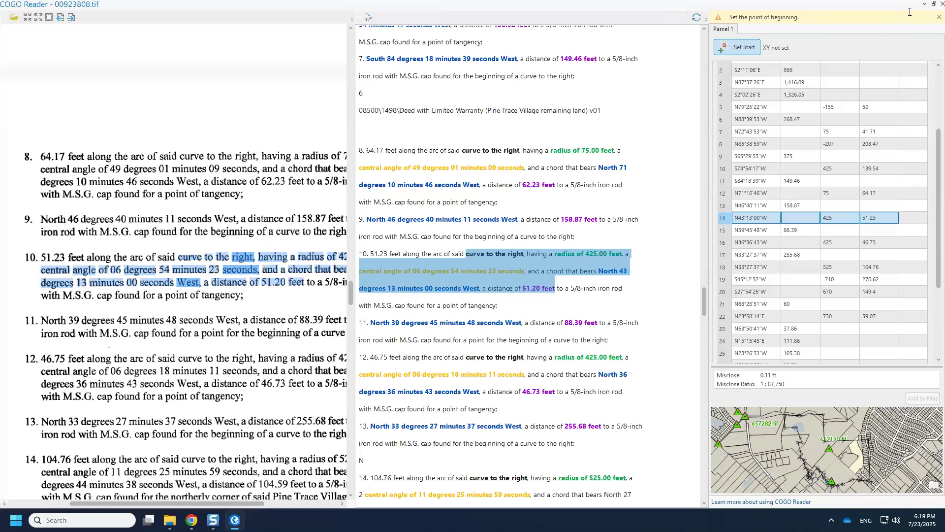
Step: Restore COGO Reader to a smaller window and reposition it so the parcel map is uncovered
double_click(815, 13)
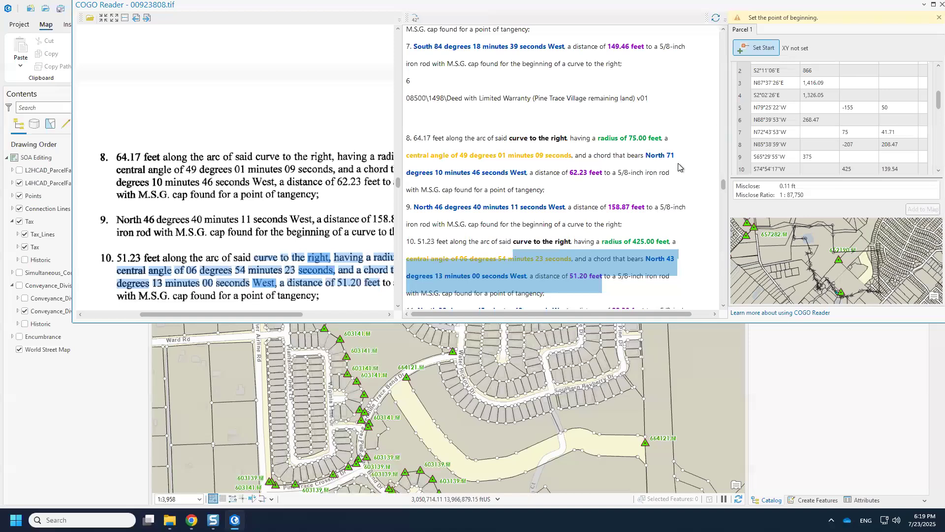
drag(533, 6, 391, 160)
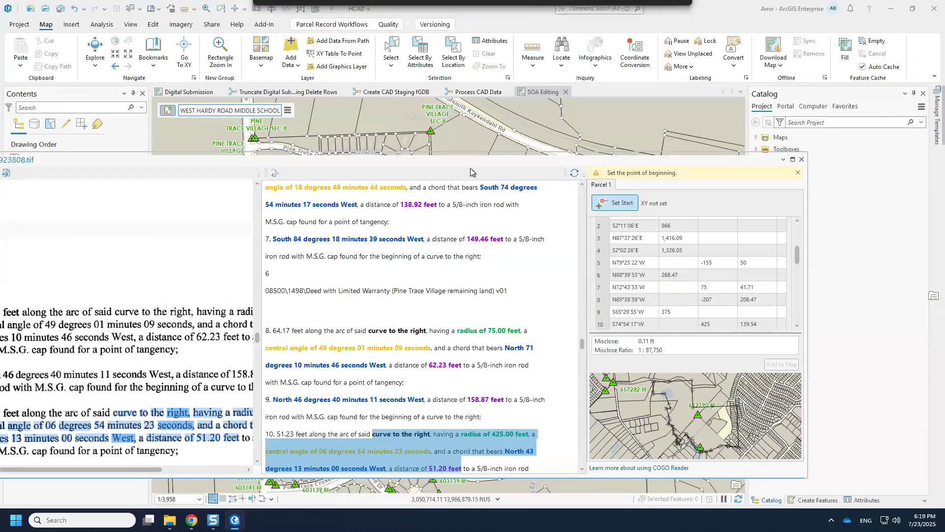
drag(475, 253, 476, 284)
drag(477, 329, 538, 452)
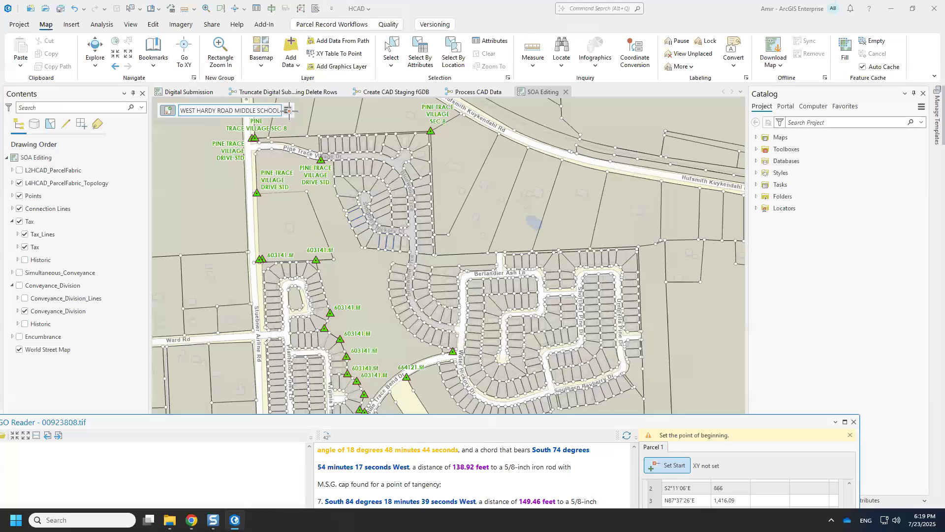
Step: Select a parcel near Shagbark Hickory Ct and activate its record, PINE TRACE VILLAGE SEC 8
click(288, 110)
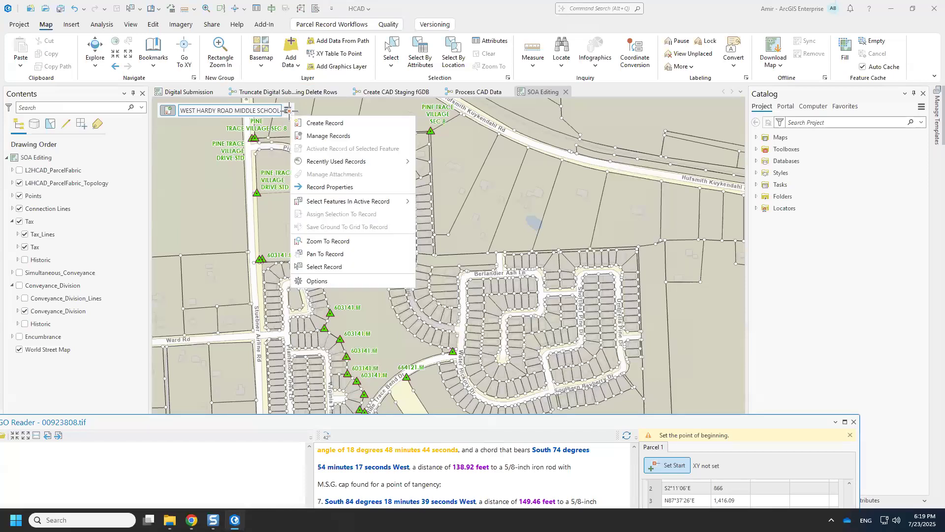
click(392, 49)
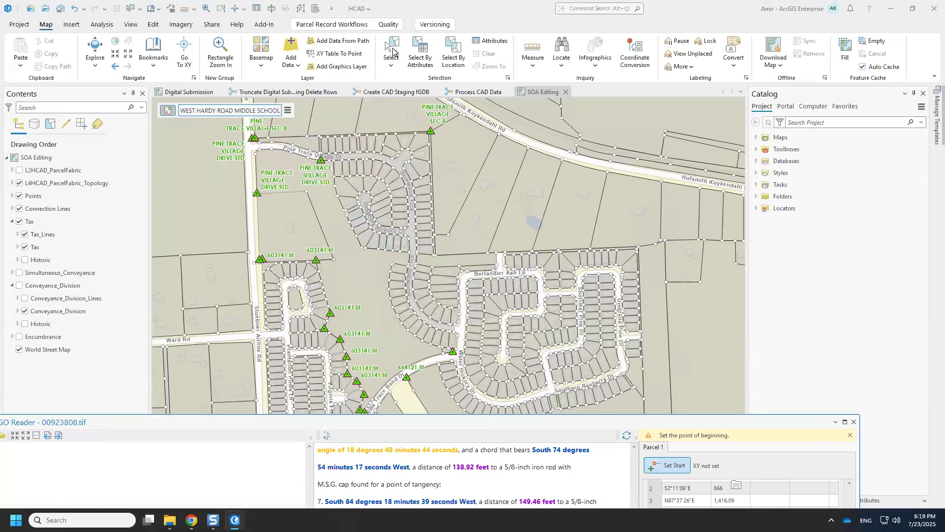
click(367, 189)
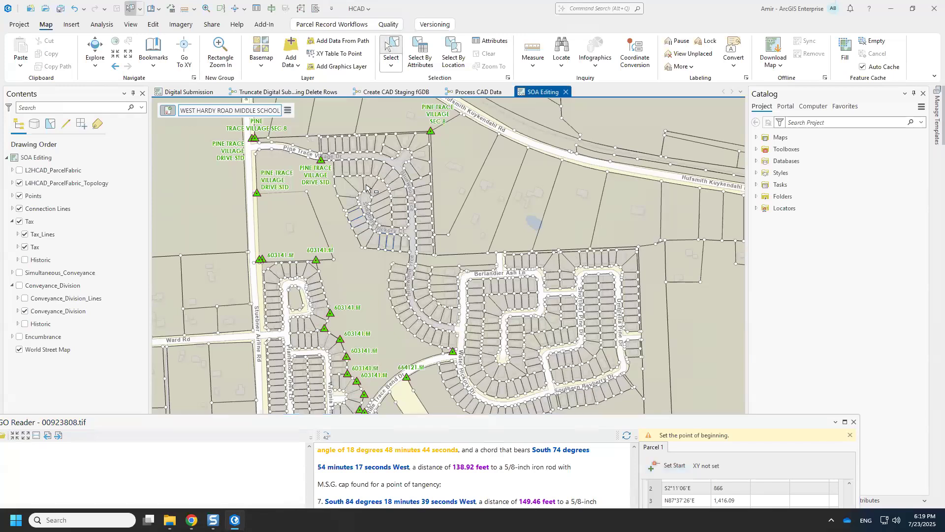
click(289, 113)
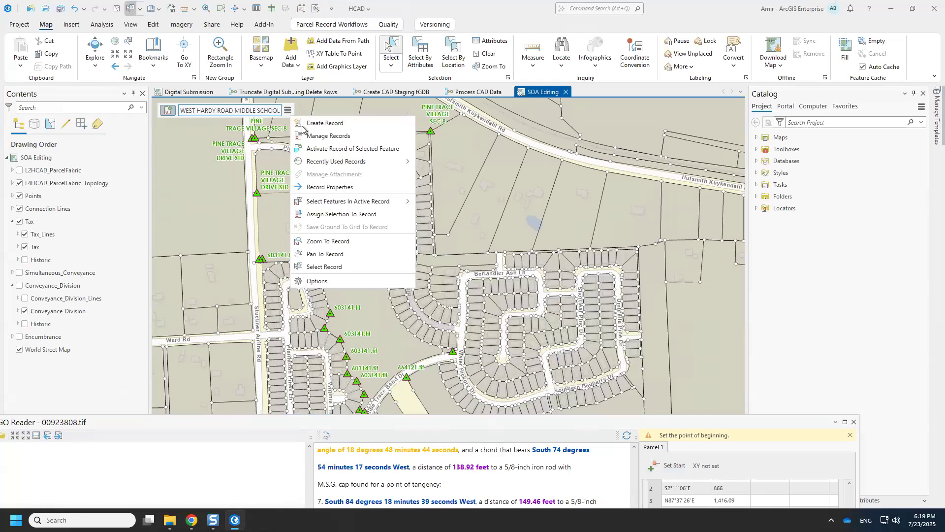
click(338, 149)
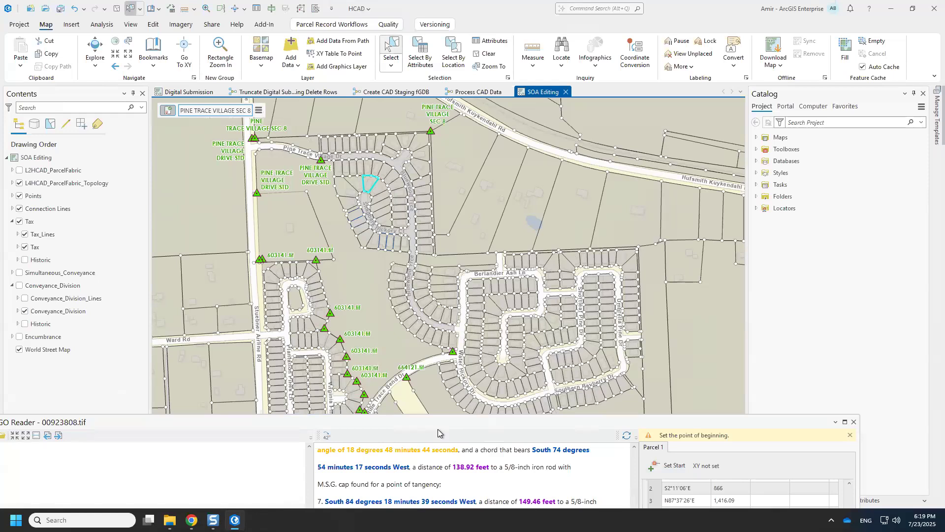
Step: Create a new parcel fabric record for the deed, keeping its default name
click(258, 110)
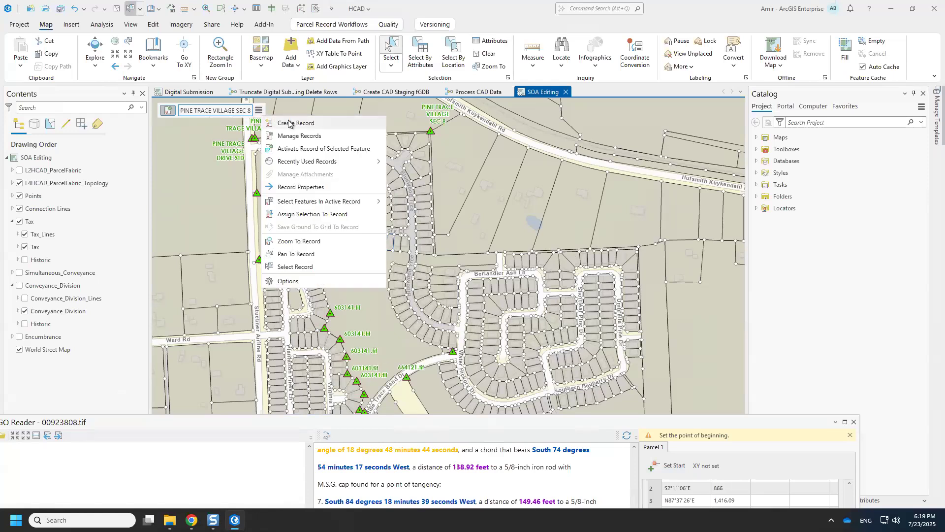
click(289, 123)
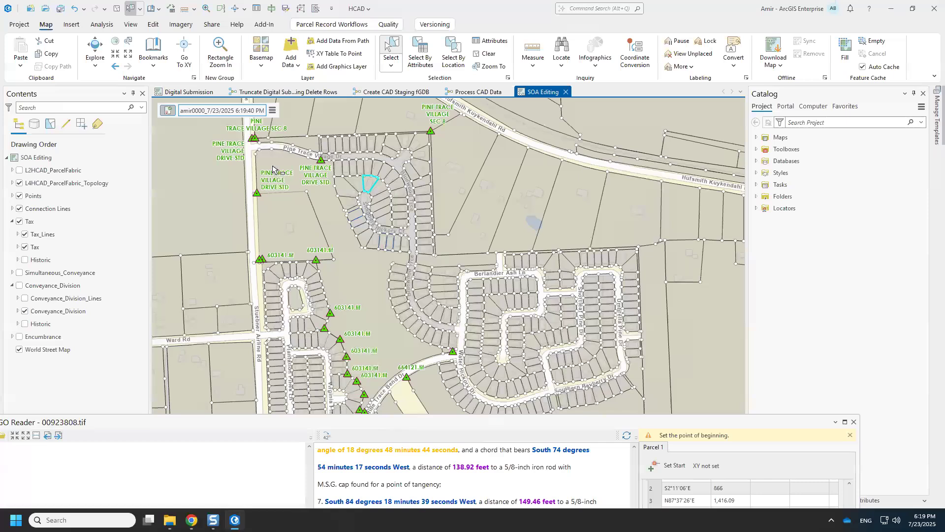
Step: Set the deed's point of beginning at the western control point where Pine Trace Village Dr meets Stuebner Airline Rd
scroll(255, 142, up, 5)
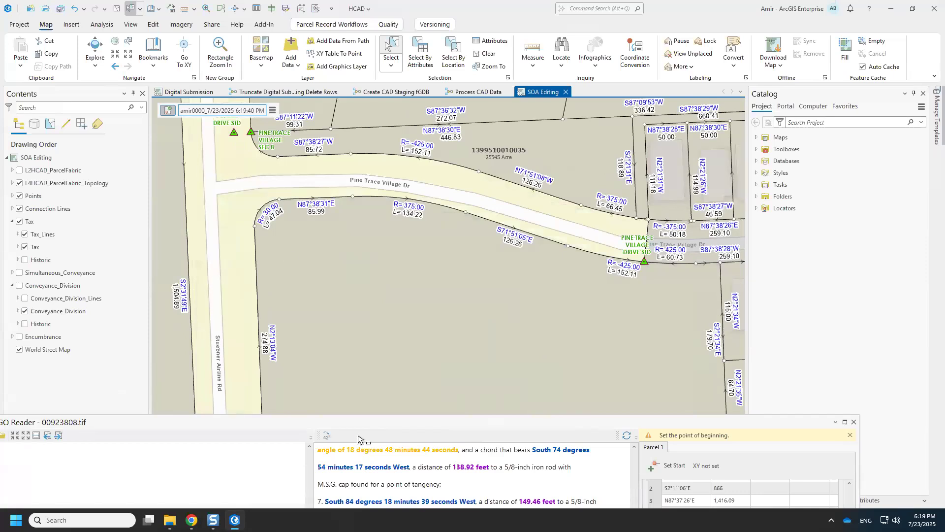
drag(355, 421, 366, 334)
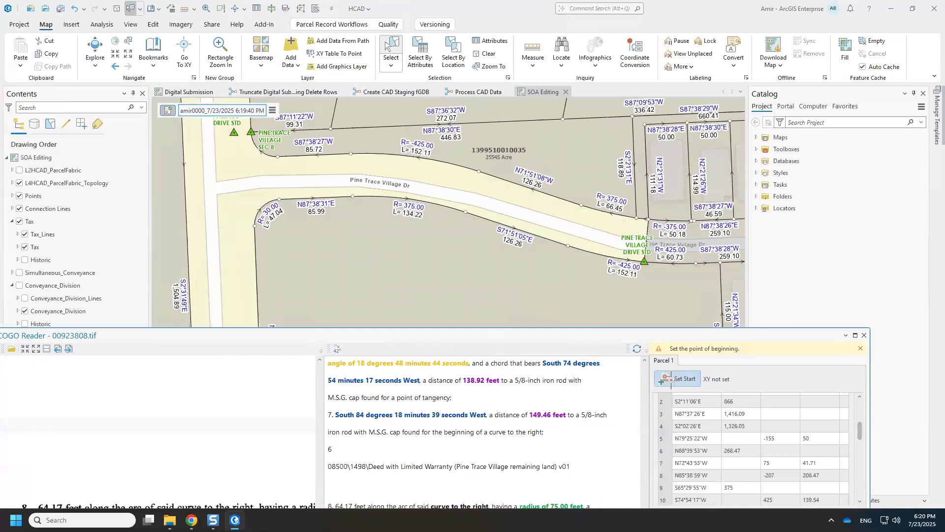
click(672, 380)
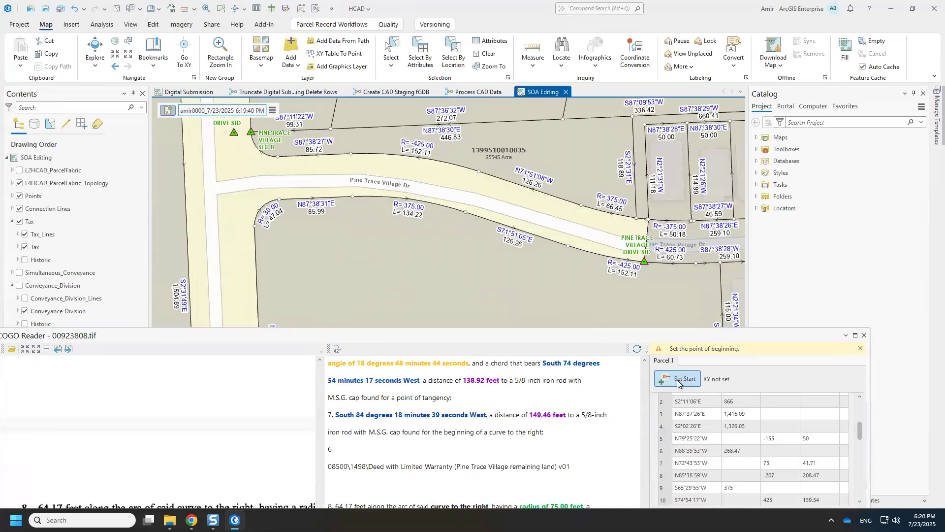
click(234, 133)
Step: Add the deed's parcel from COGO Reader to the map
scroll(234, 133, down, 3)
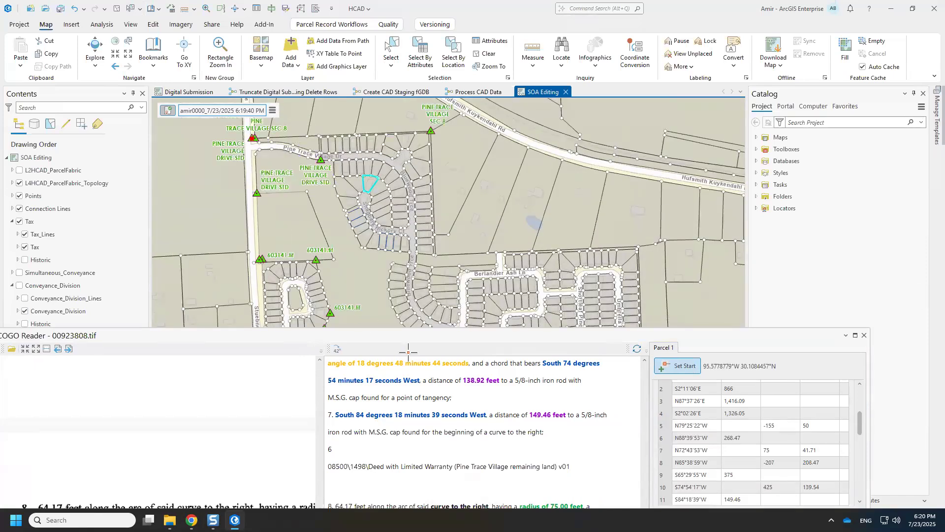
drag(412, 338, 406, 102)
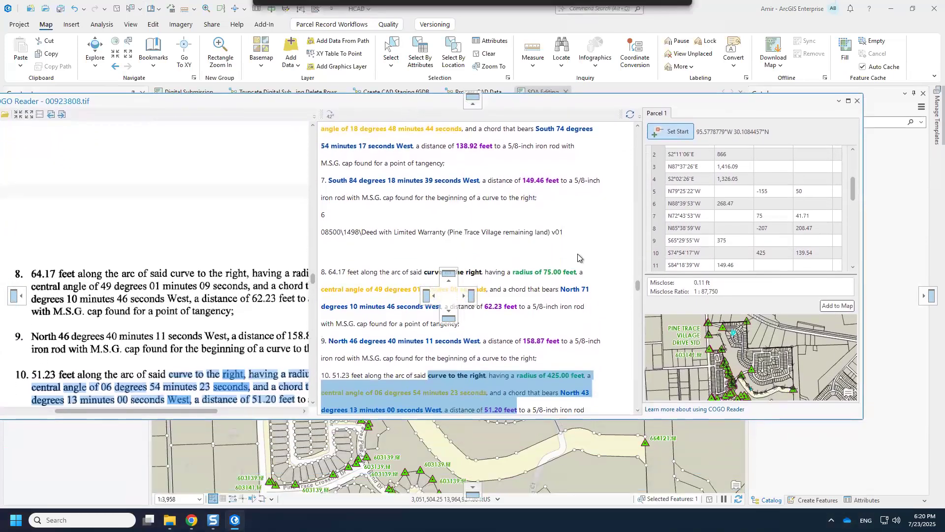
click(837, 306)
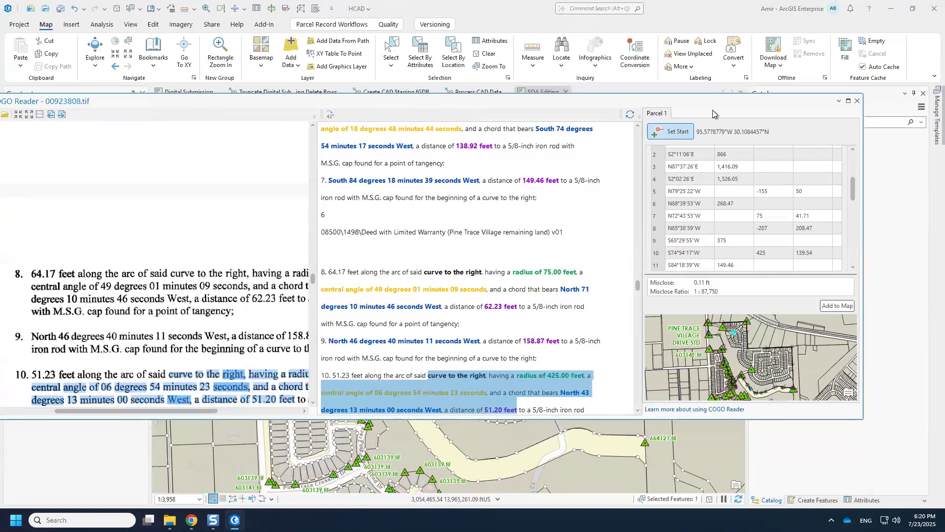
Step: Uncover the map and restrict the displayed parcel data to the active record
drag(682, 108, 741, 469)
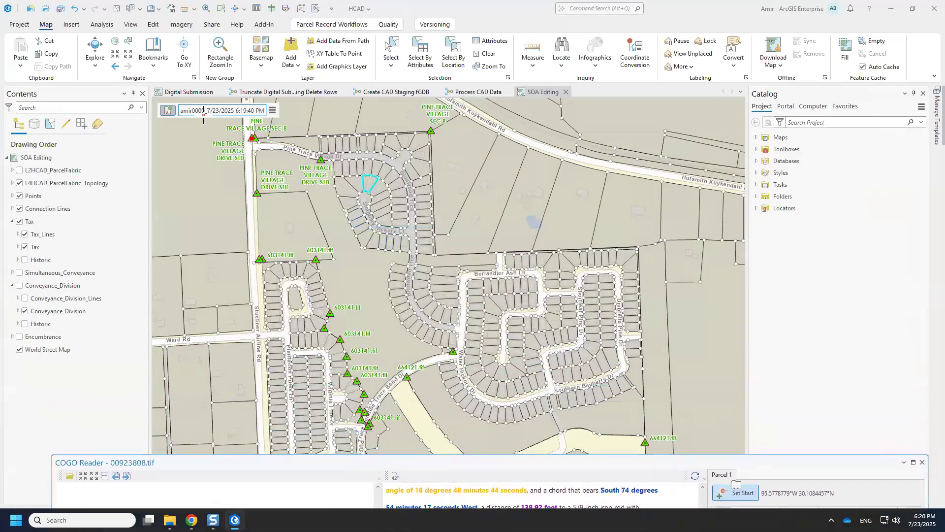
click(322, 24)
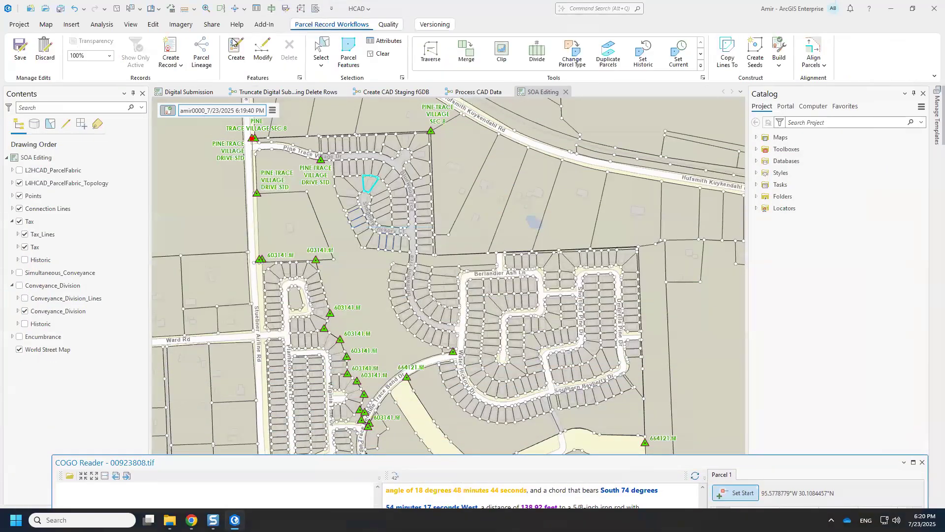
click(135, 49)
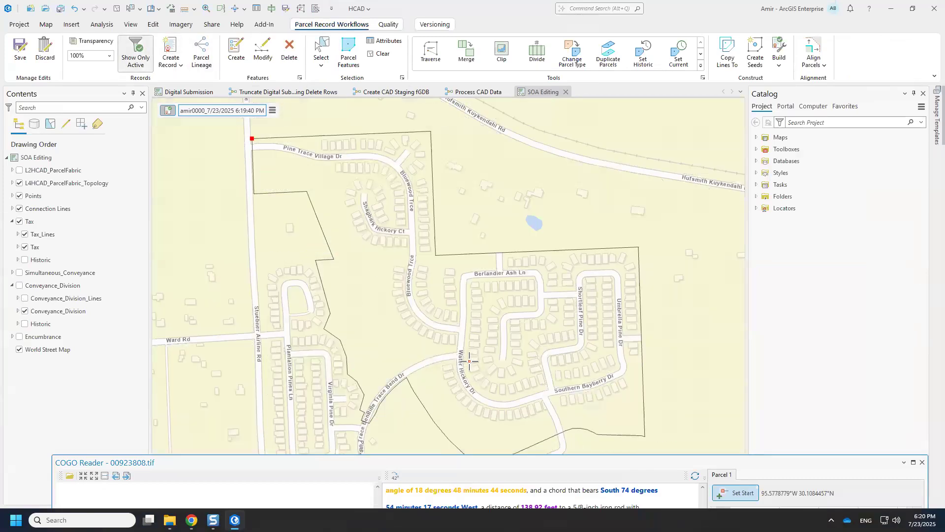
Step: Inspect the new parcel's boundary dimensions along Pine Trace Bend Dr, down to the short line crossing the road
scroll(422, 327, up, 2)
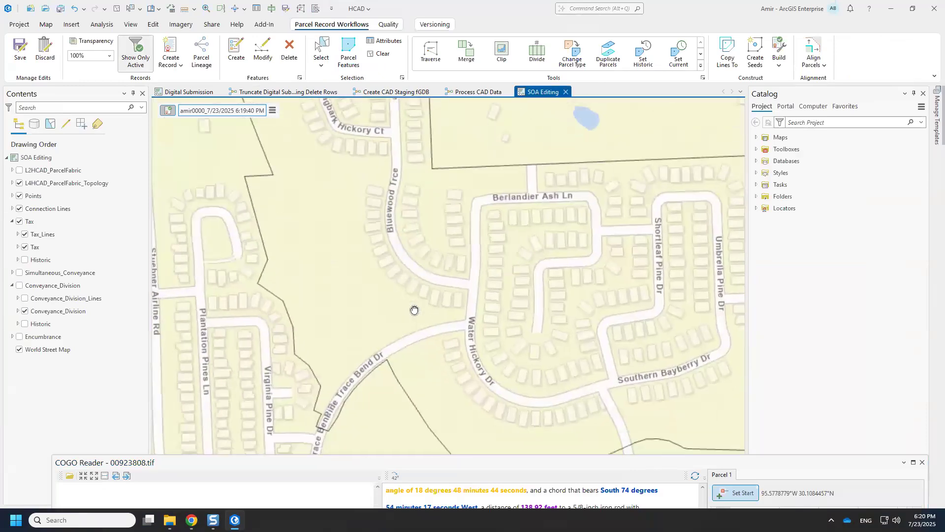
scroll(345, 345, up, 2)
scroll(344, 345, up, 3)
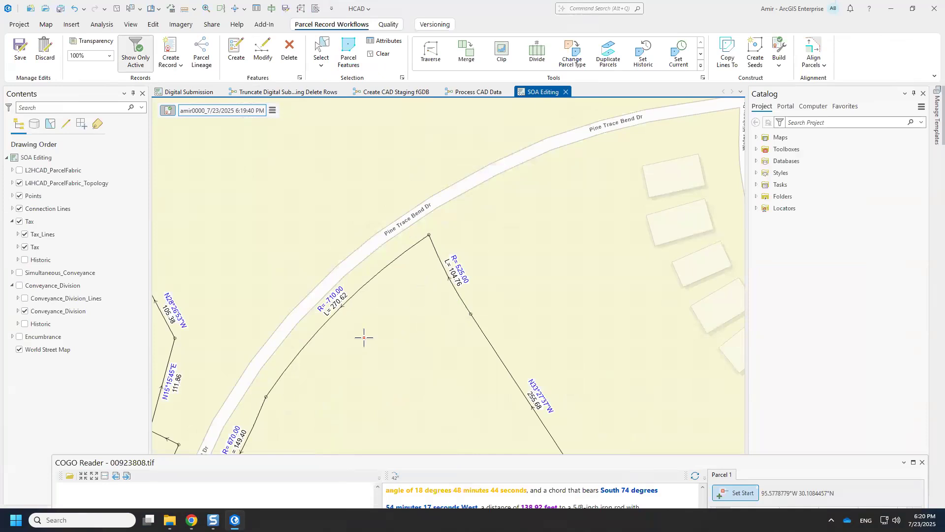
drag(354, 334, 536, 209)
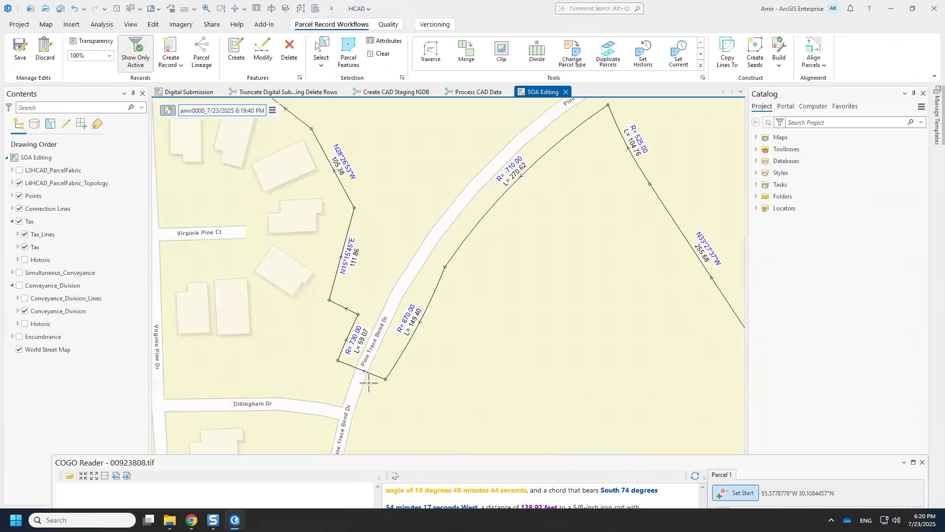
scroll(369, 380, up, 4)
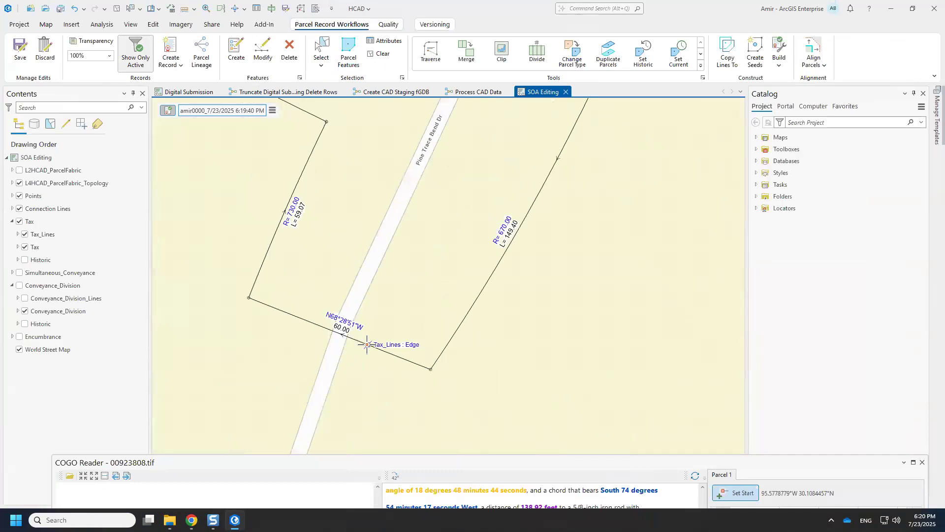
Step: Bring the whole COGO Reader window back into view and check the deed files in the Smooth_Sailing folder
drag(401, 462, 398, 460)
drag(388, 362, 370, 75)
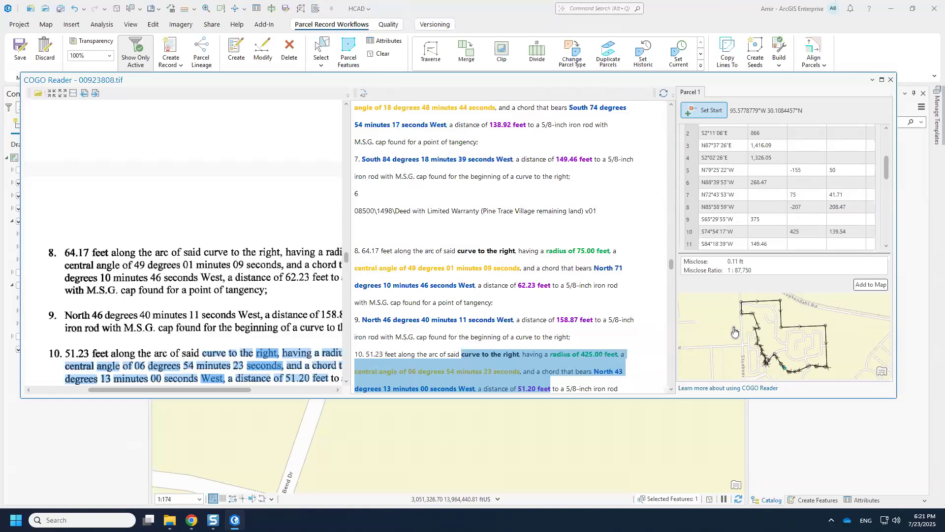
click(770, 182)
mouse_move(170, 517)
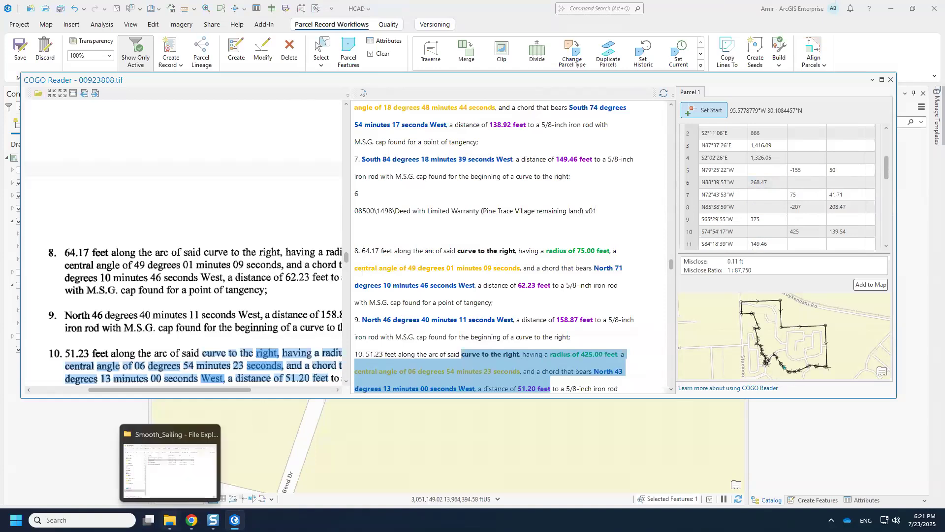
click(168, 477)
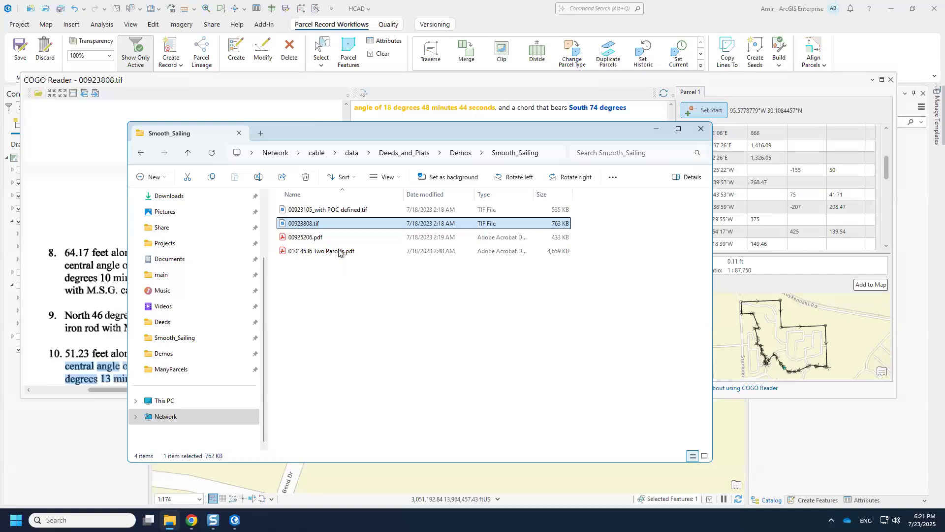
click(330, 215)
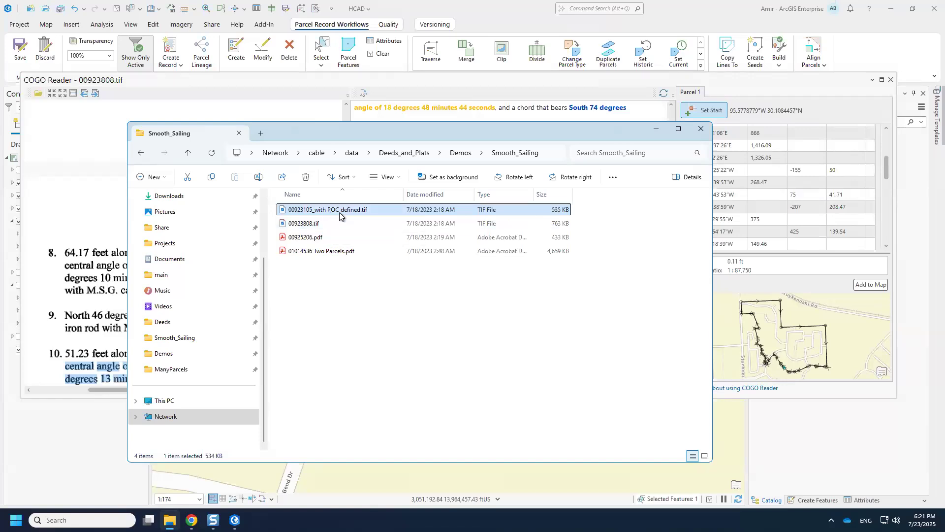
key(alt+Tab)
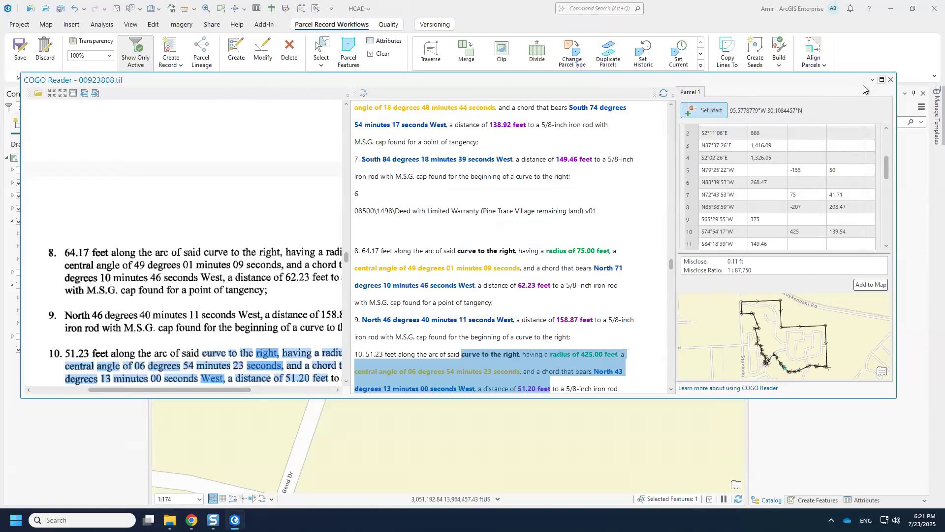
Step: Maximize COGO Reader and open the deed 00923105_with POC defined.tif
click(882, 79)
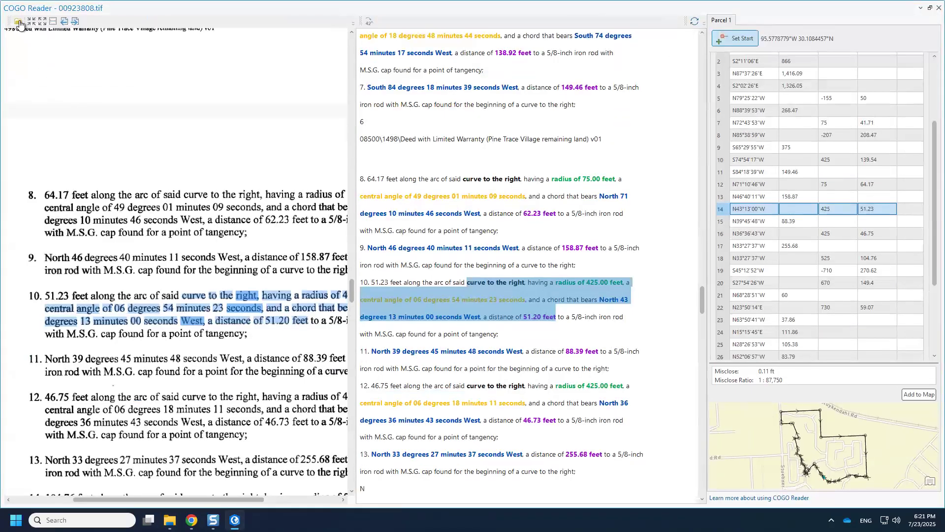
click(19, 23)
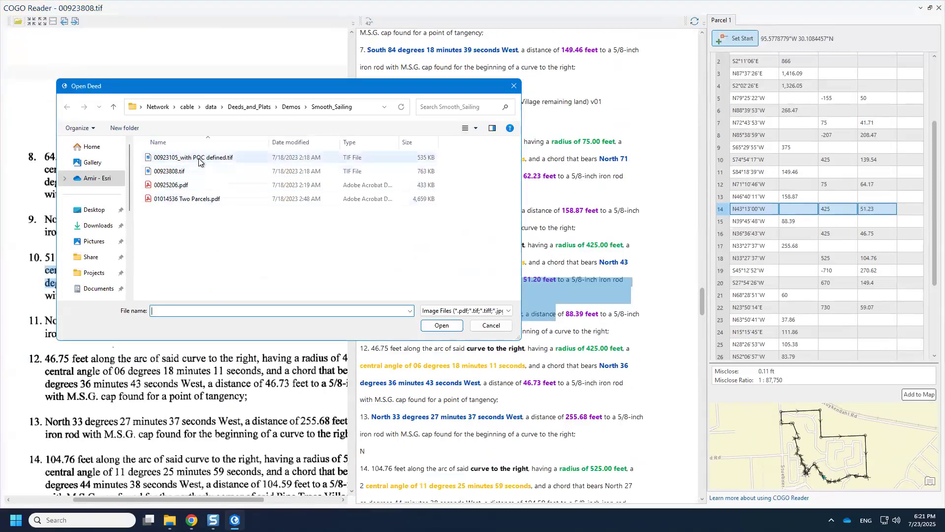
click(199, 158)
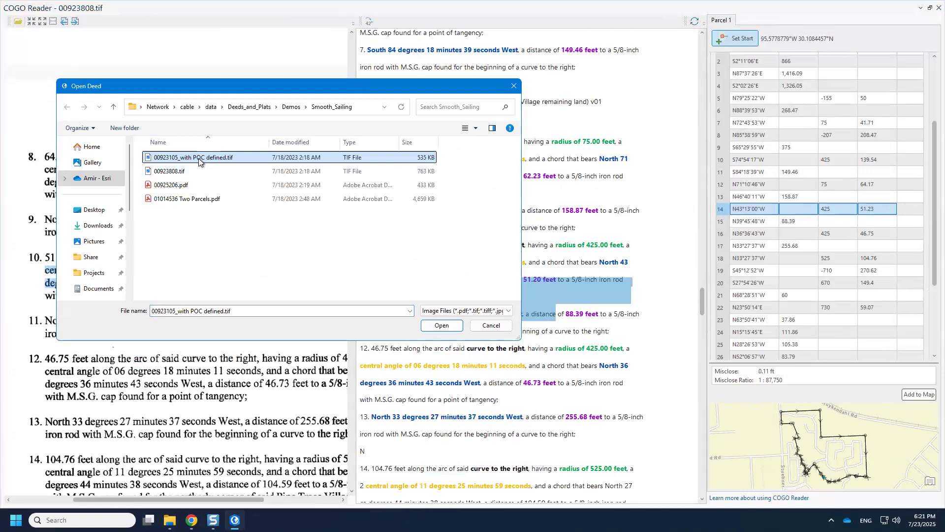
click(447, 326)
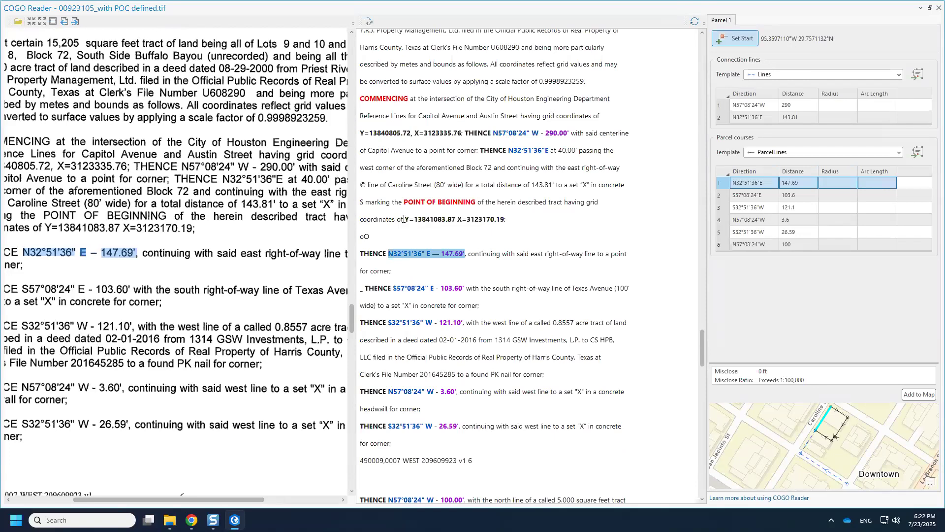
Step: Check the point of beginning coordinates, both connection lines and the first four parcel courses against the deed text
drag(414, 219, 609, 217)
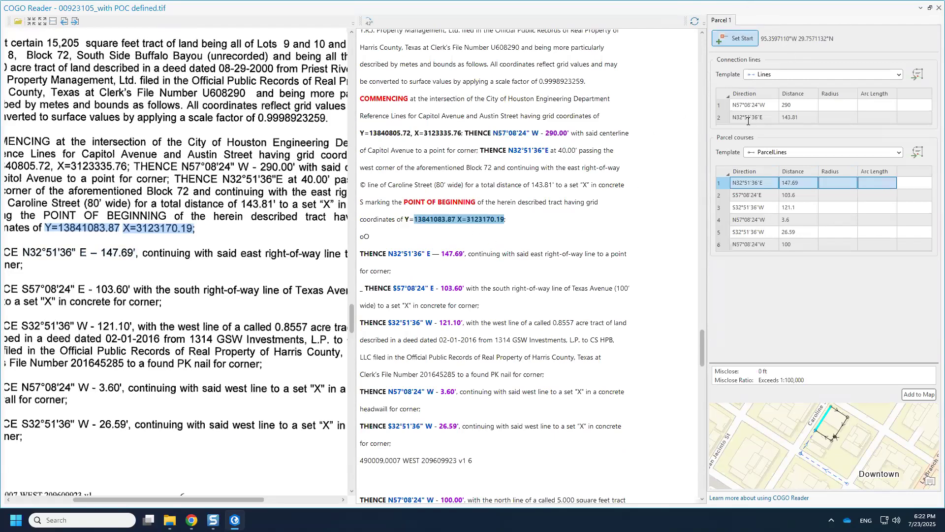
click(720, 107)
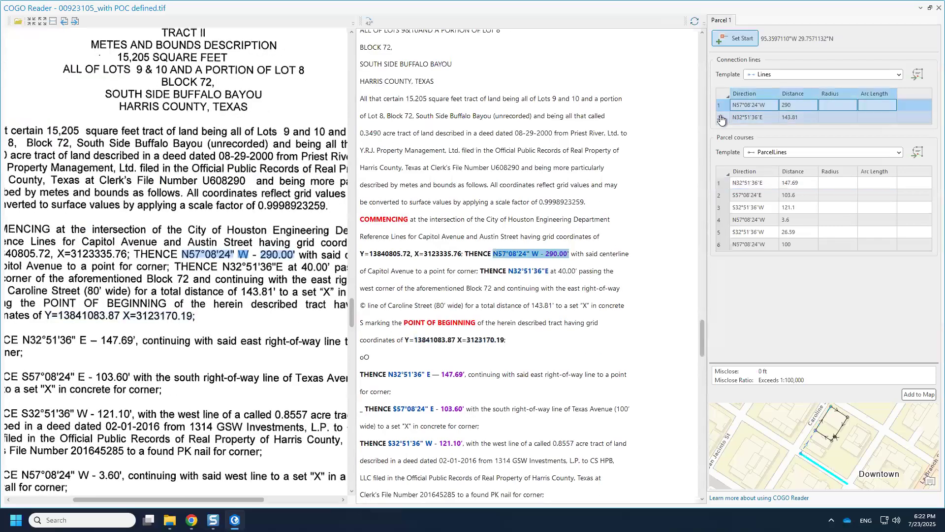
click(720, 118)
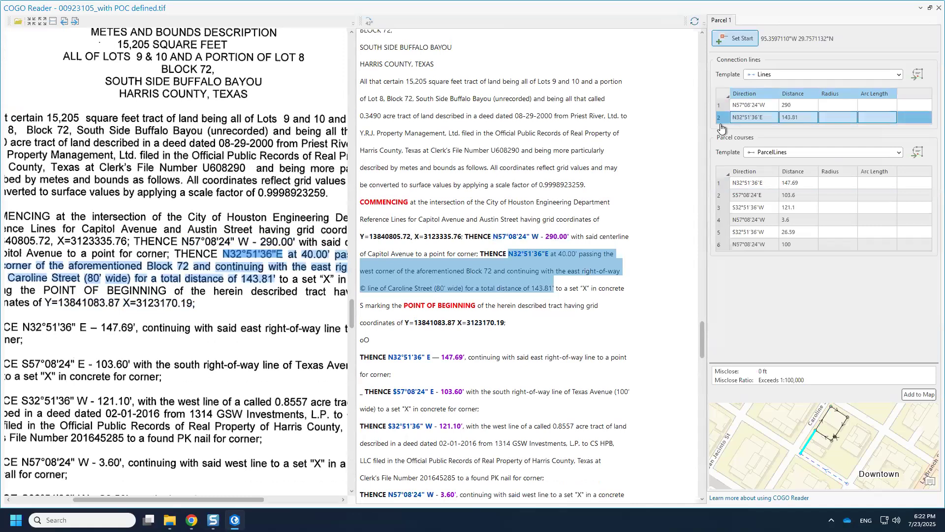
click(719, 184)
click(720, 195)
click(720, 207)
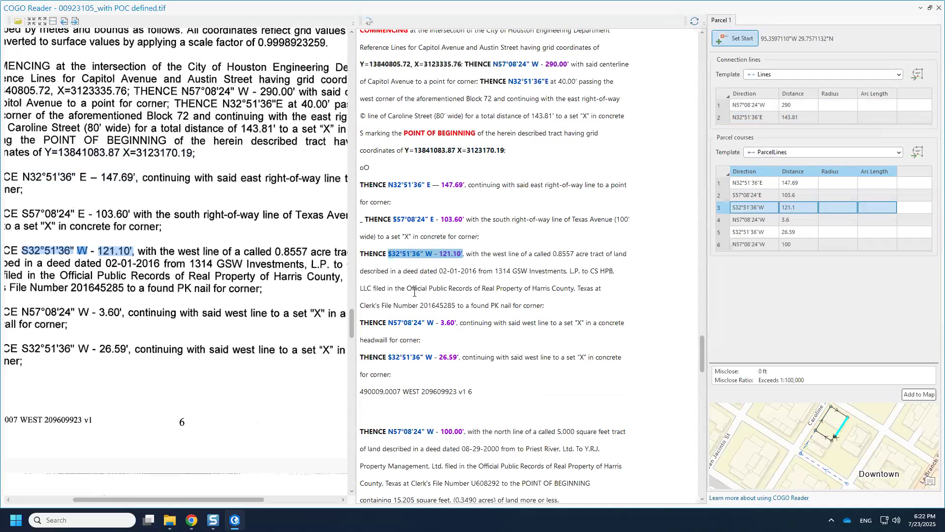
click(723, 220)
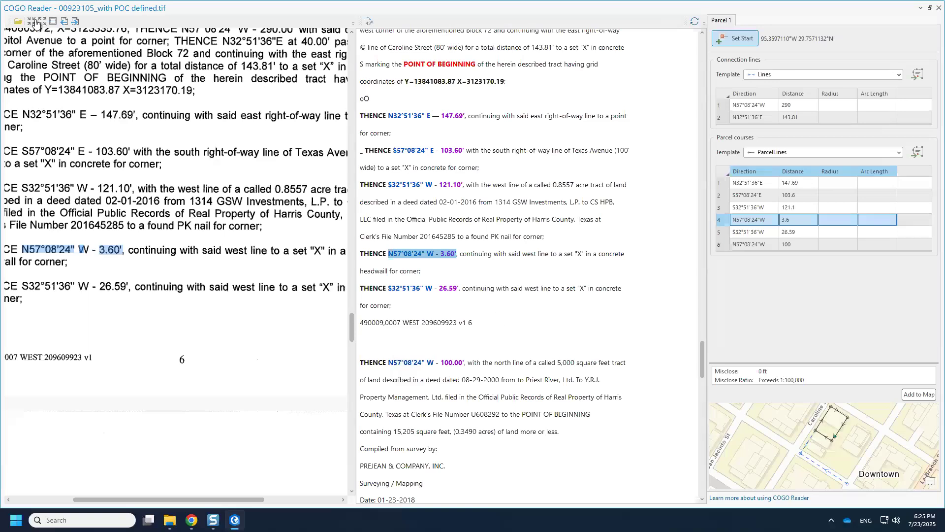
Step: Open the deed 01014536 Two Parcels.pdf in COGO Reader
click(18, 21)
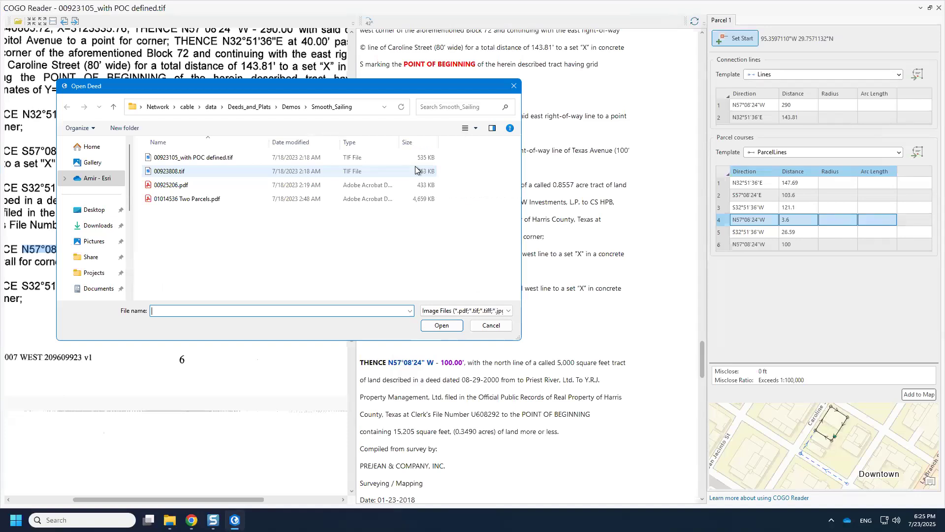
click(185, 200)
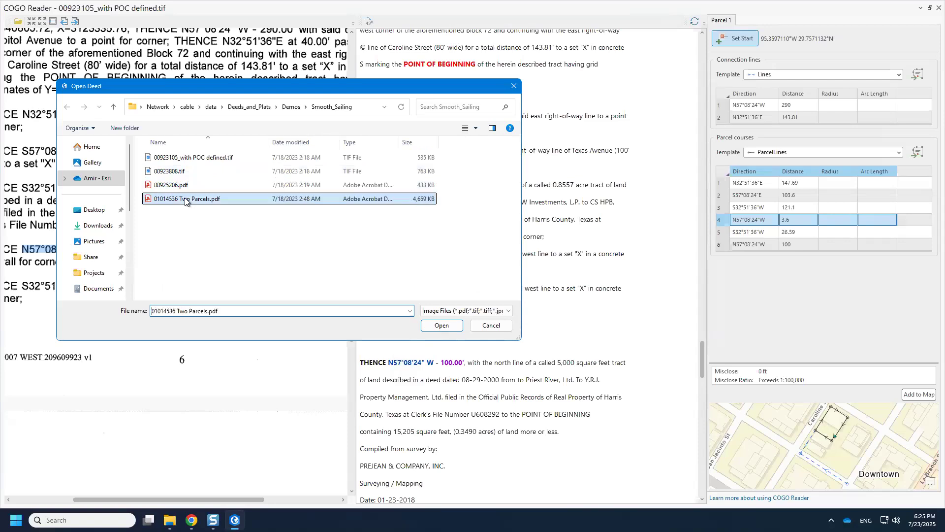
click(441, 326)
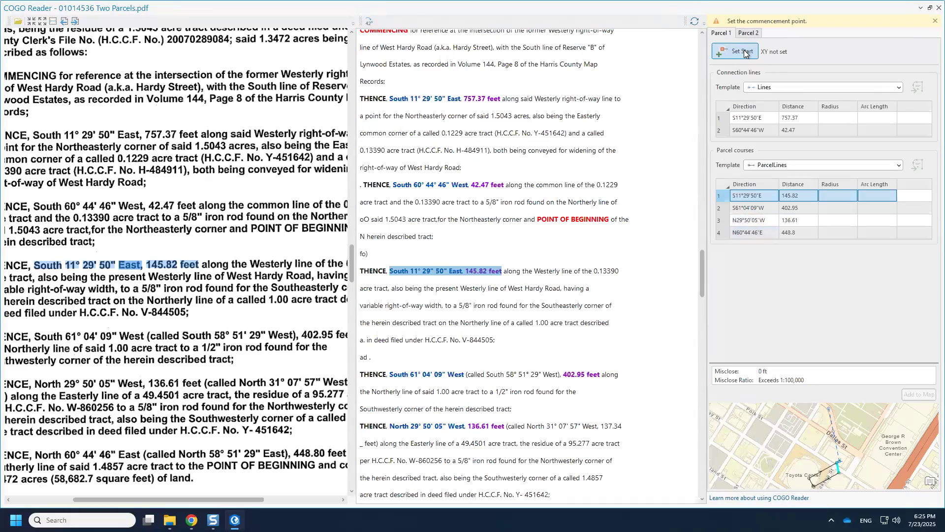
Step: Review Parcel 2's second and third courses against the deed text, and return to Parcel 1
click(750, 34)
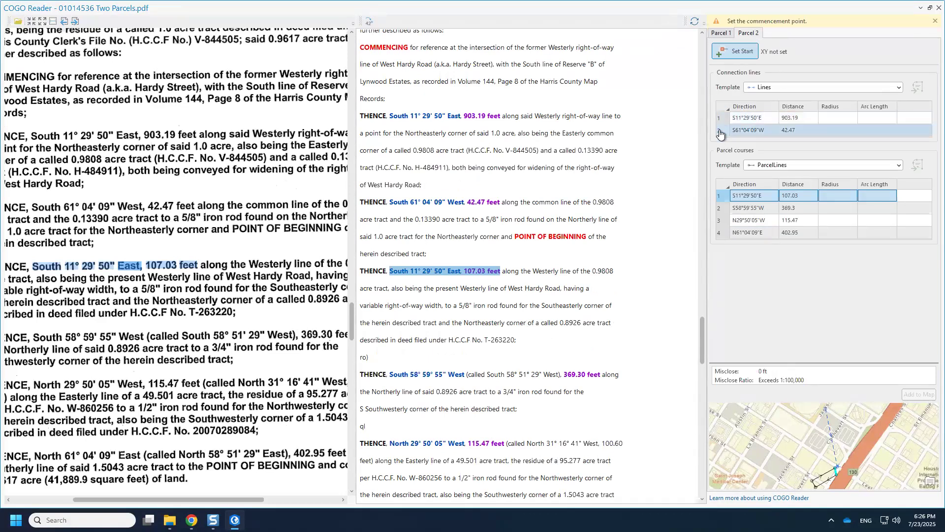
click(719, 210)
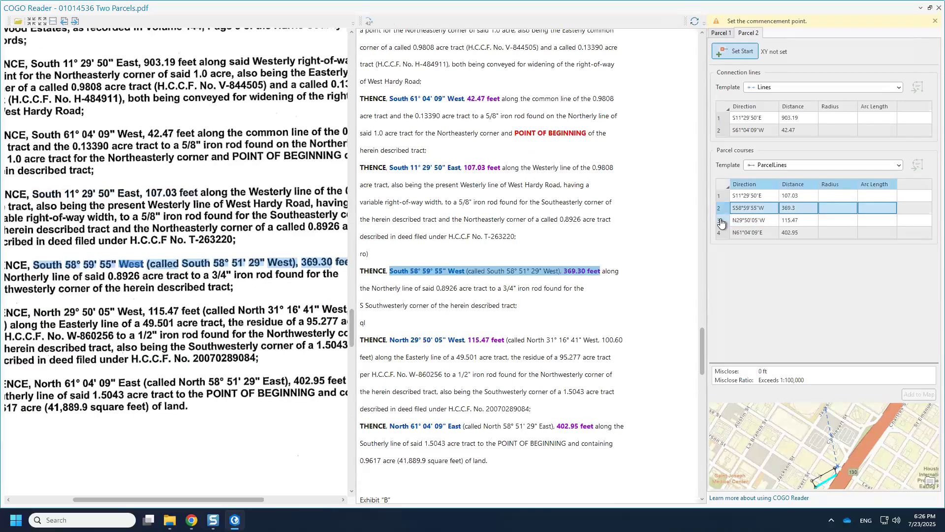
click(720, 221)
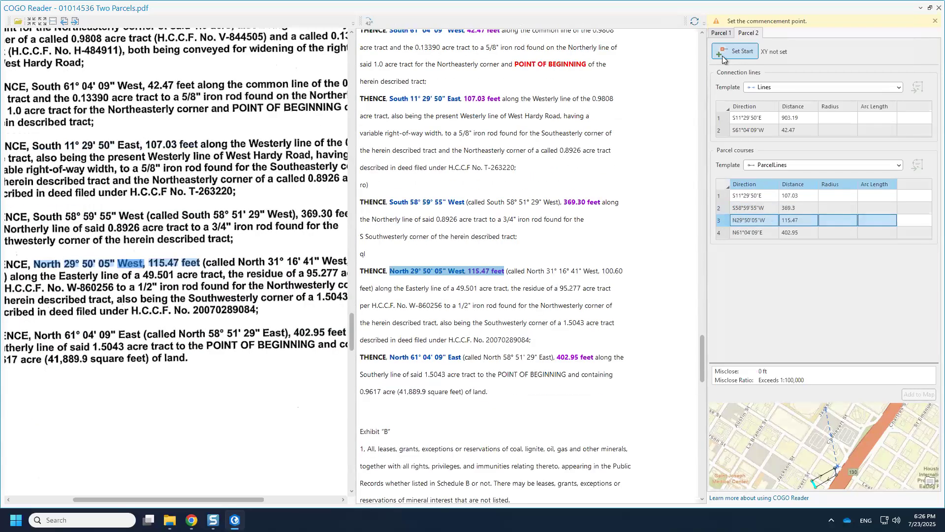
click(721, 33)
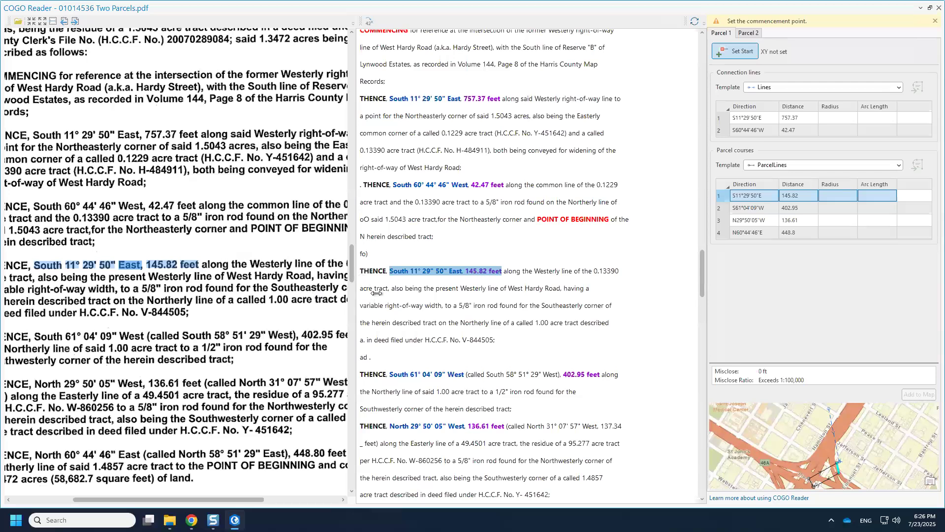
Step: Open the deed 00925206.pdf in COGO Reader
click(19, 23)
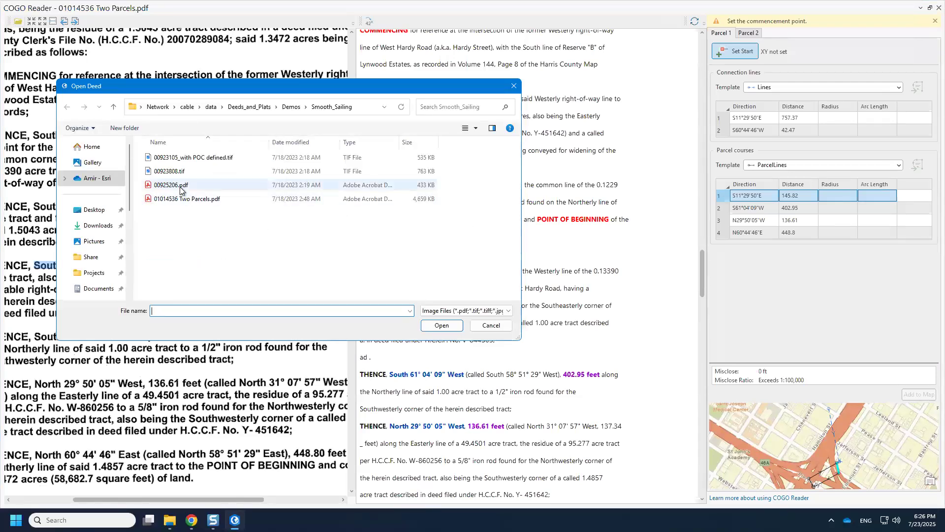
click(181, 186)
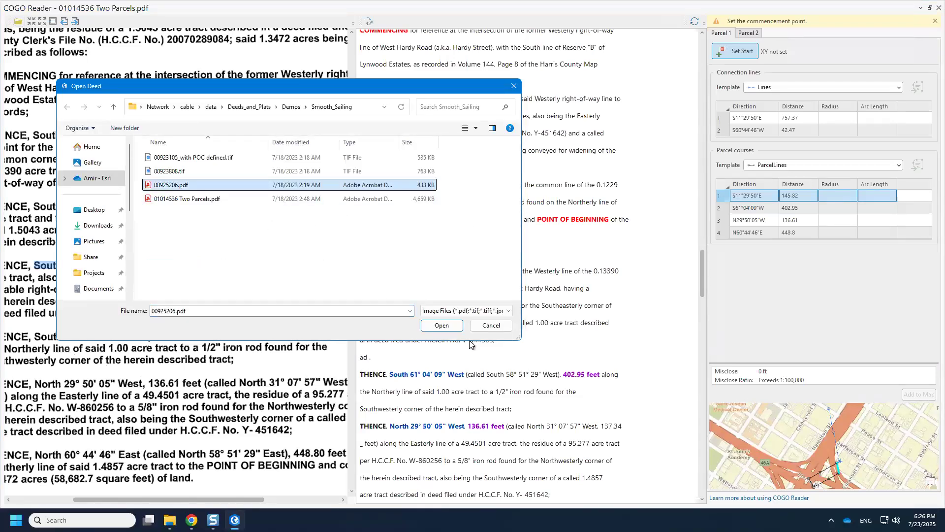
click(442, 325)
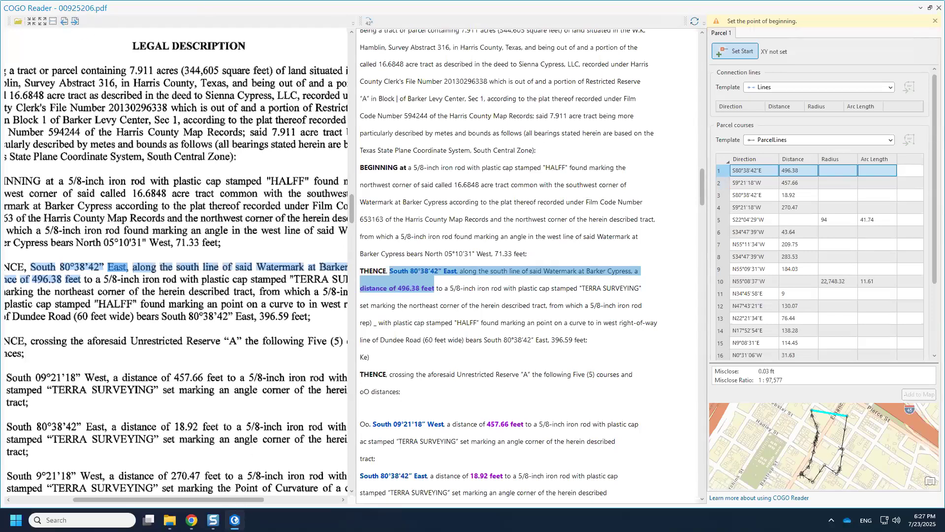
Step: Restore COGO Reader to a smaller window, move it down to uncover the map, and go to the CR 00925206 bookmark
click(234, 520)
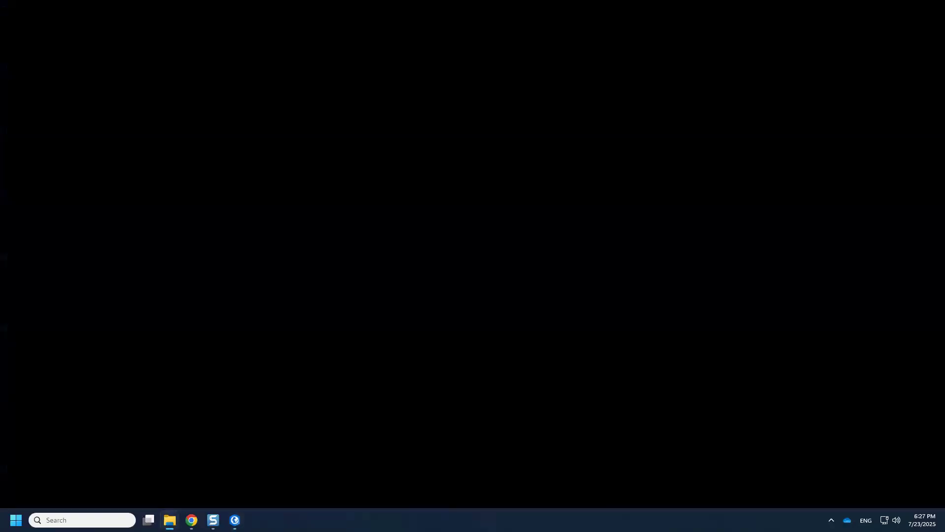
click(235, 520)
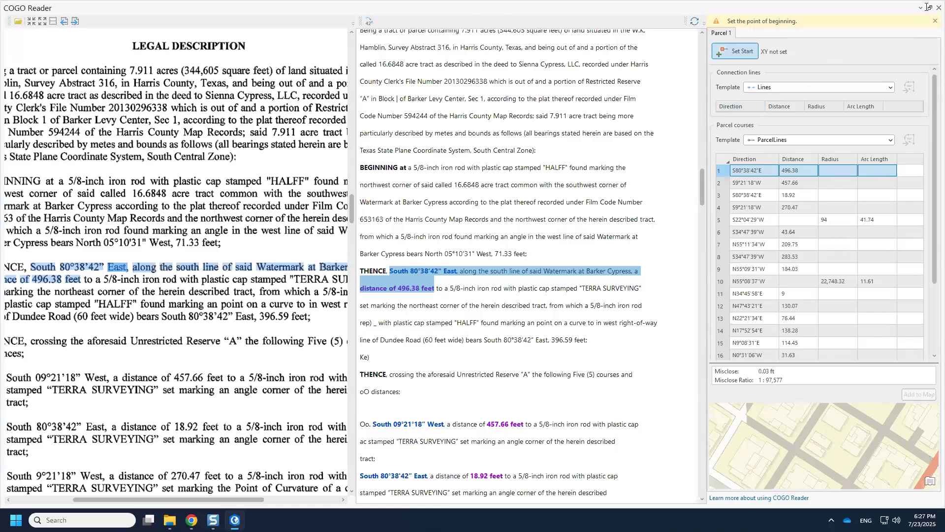
click(928, 9)
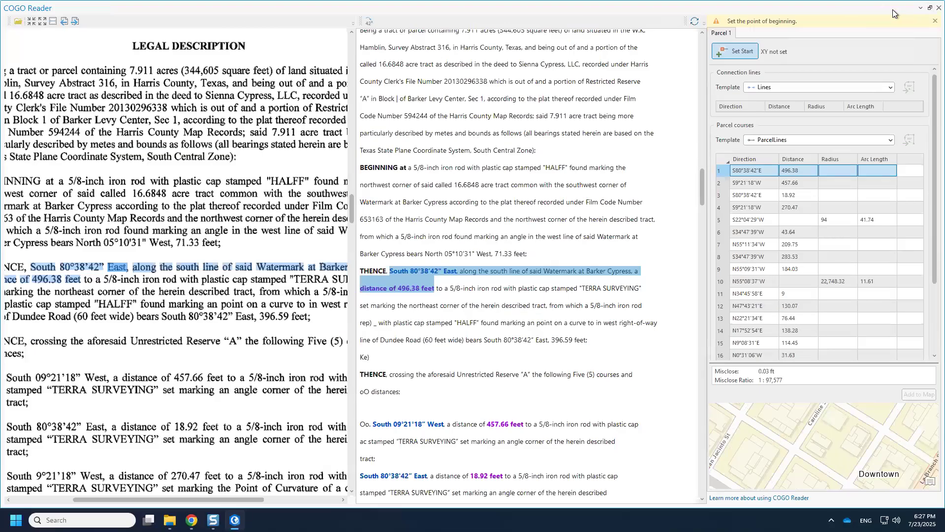
double_click(861, 16)
drag(817, 182, 817, 193)
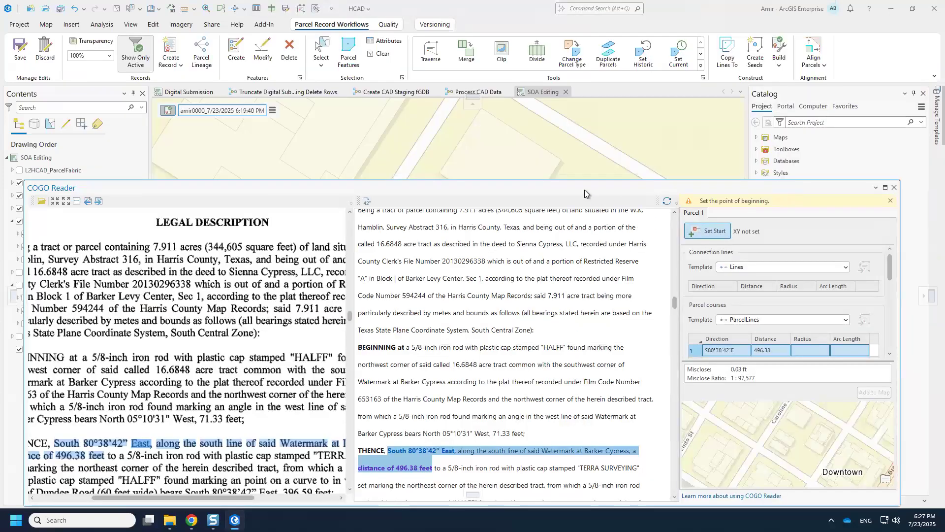
drag(583, 202, 586, 328)
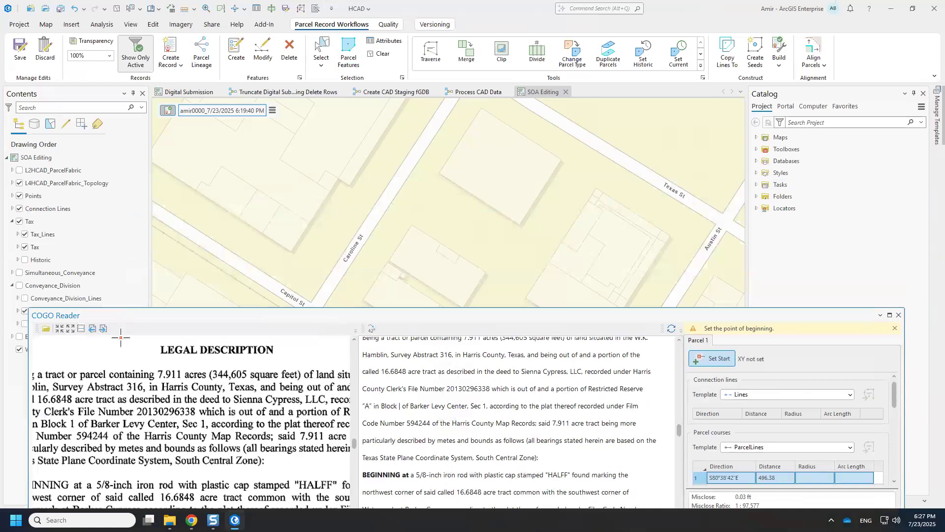
click(157, 9)
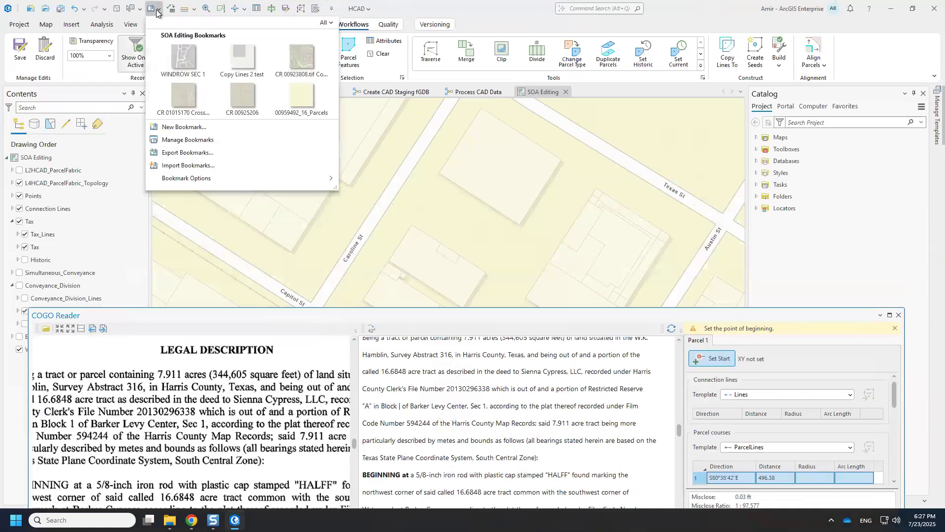
click(251, 101)
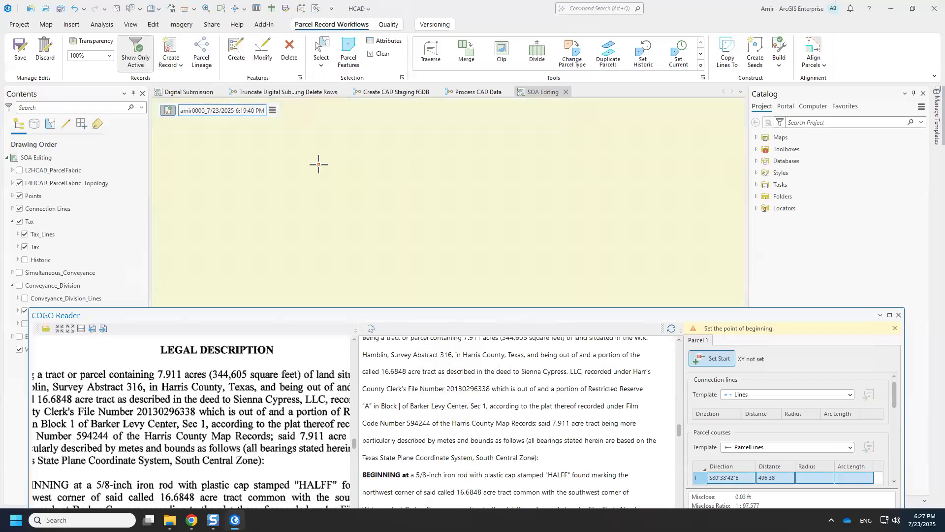
Step: Create a new parcel record and shift the COGO Reader window aside to keep the map in view
click(273, 113)
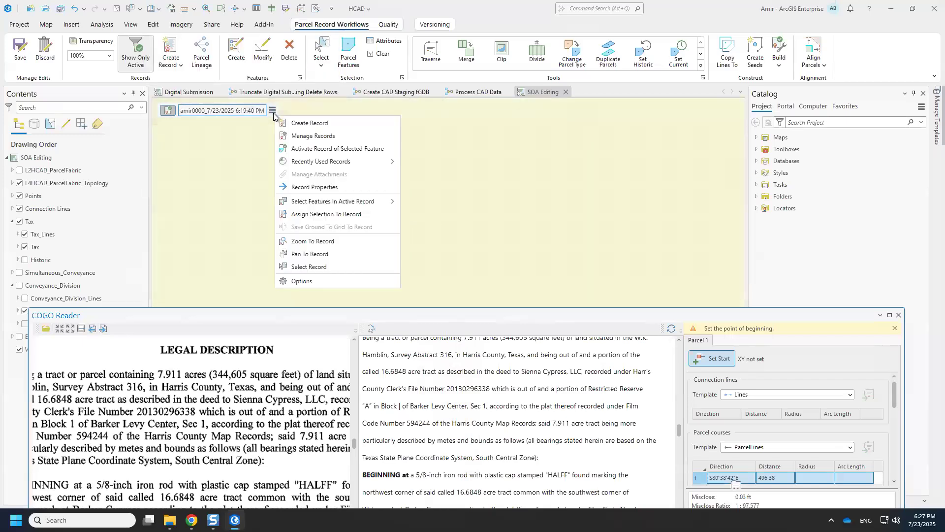
click(309, 123)
drag(751, 317, 663, 318)
click(868, 482)
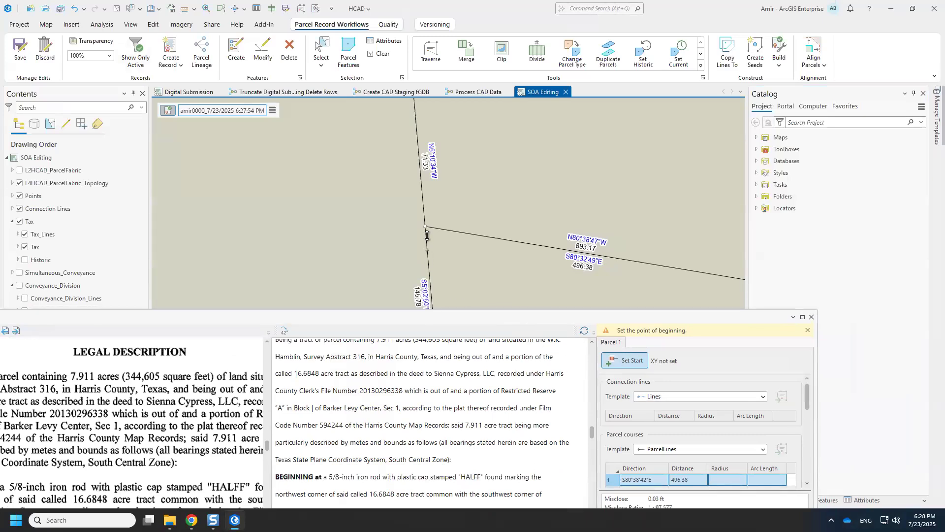
Step: Set the point of beginning on the map at the corner where the 71.33 and 496.38 lines meet
click(611, 362)
click(611, 362)
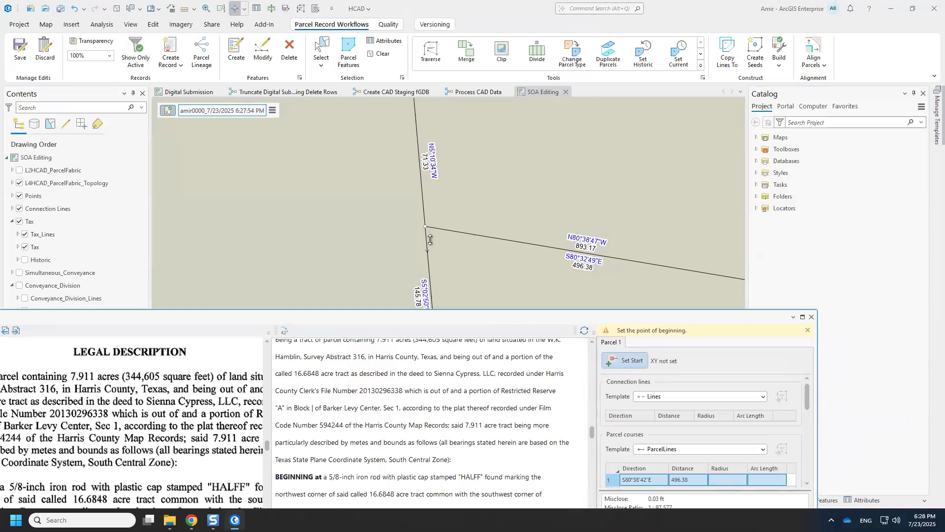
click(425, 227)
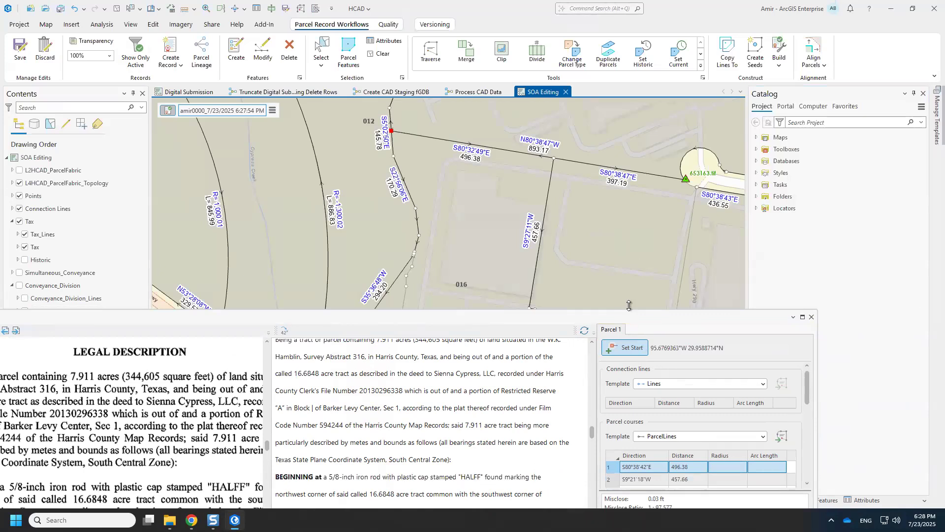
Step: Add the 00925206.pdf parcel to the map and show only the active record
drag(634, 311, 662, 203)
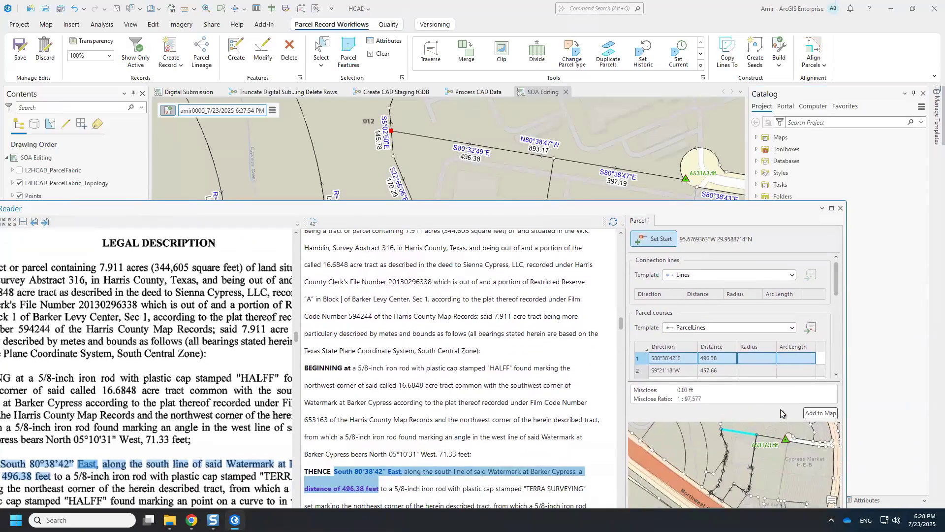
click(820, 413)
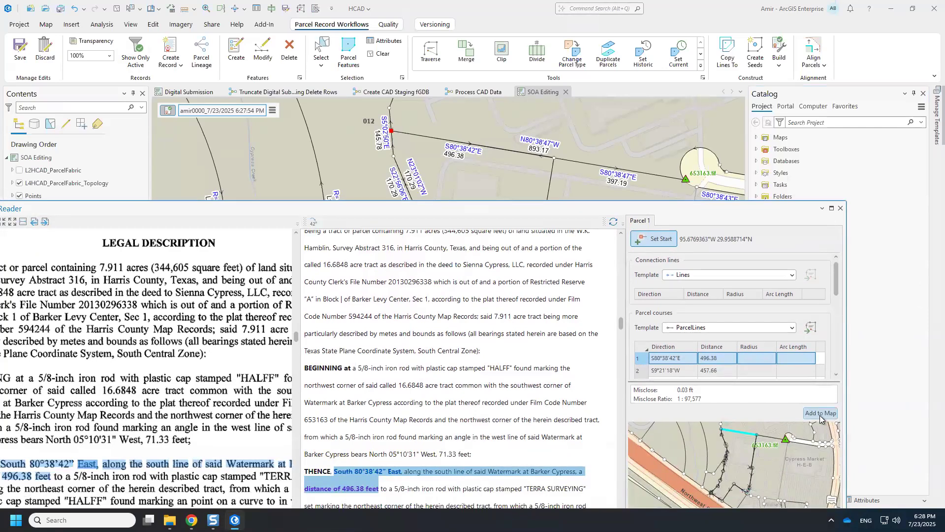
click(134, 53)
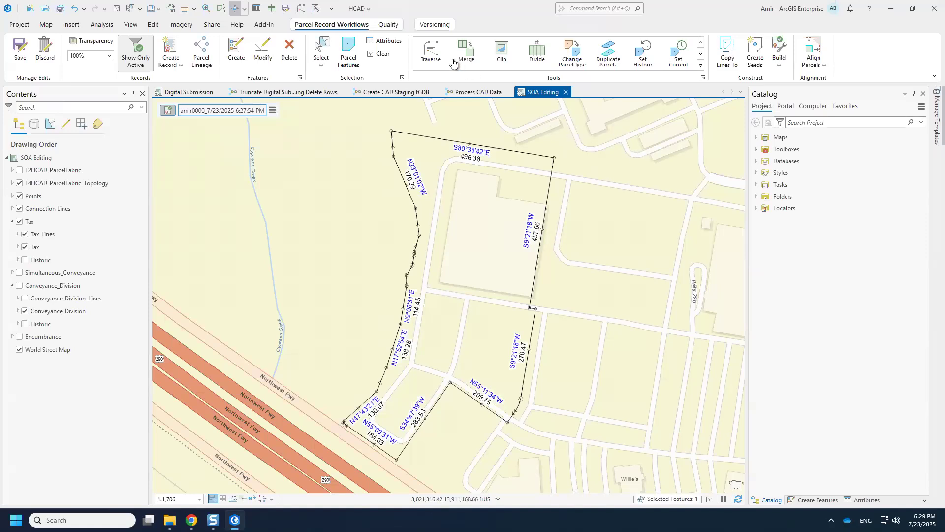
Step: Reopen COGO Reader and maximize its window
click(251, 499)
mouse_move(235, 519)
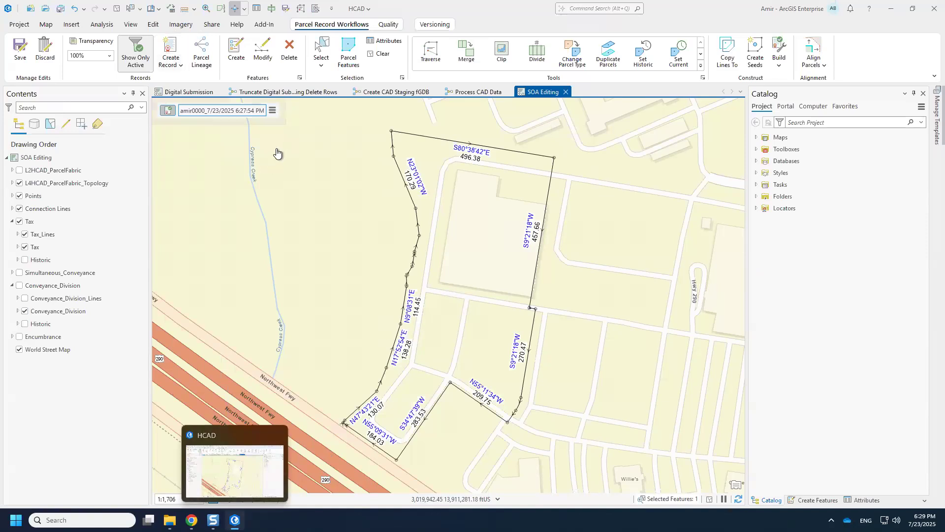
click(313, 10)
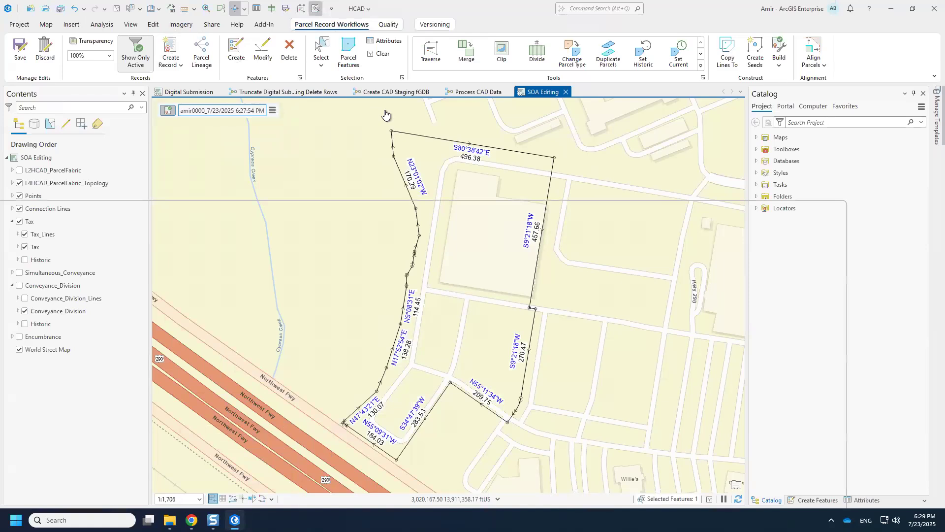
drag(383, 208, 481, 118)
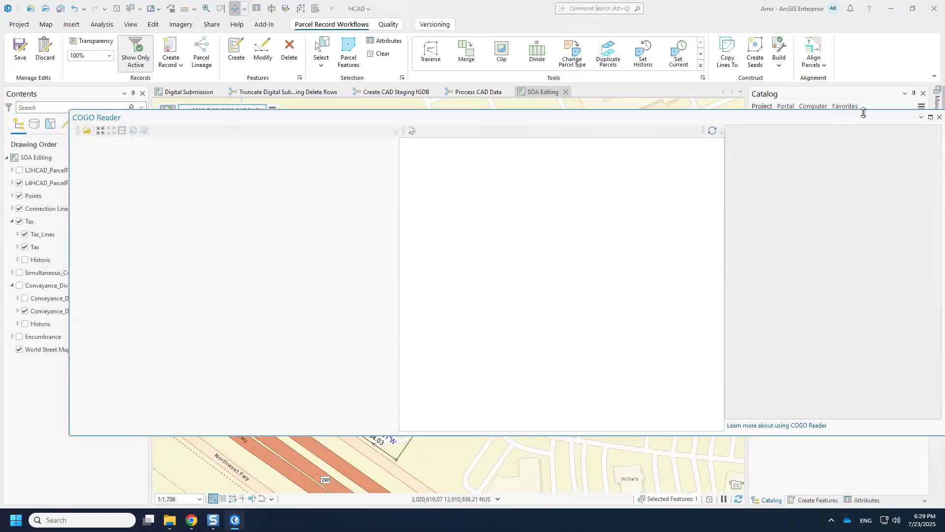
click(928, 118)
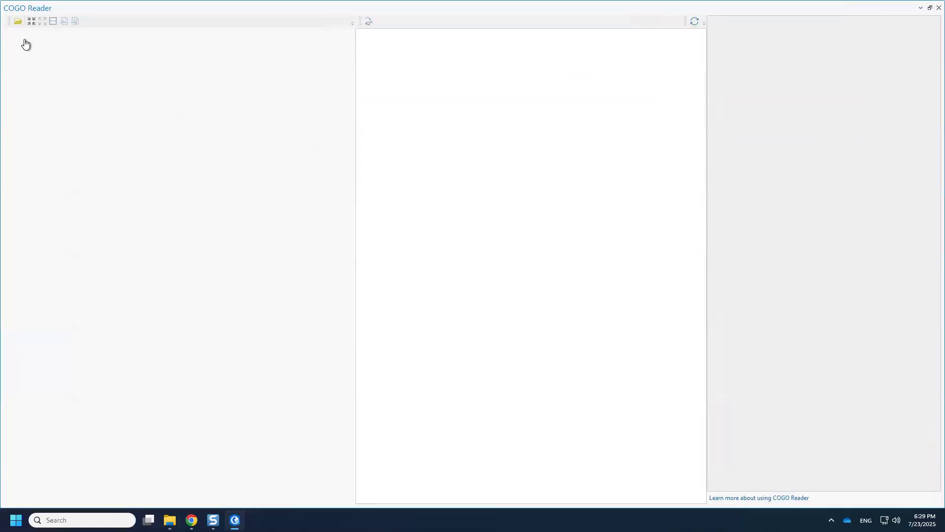
Step: Open the deed 00959492_16_Parcels.pdf from the ManyParcels folder and look through its parcels up to Parcel 6
click(16, 22)
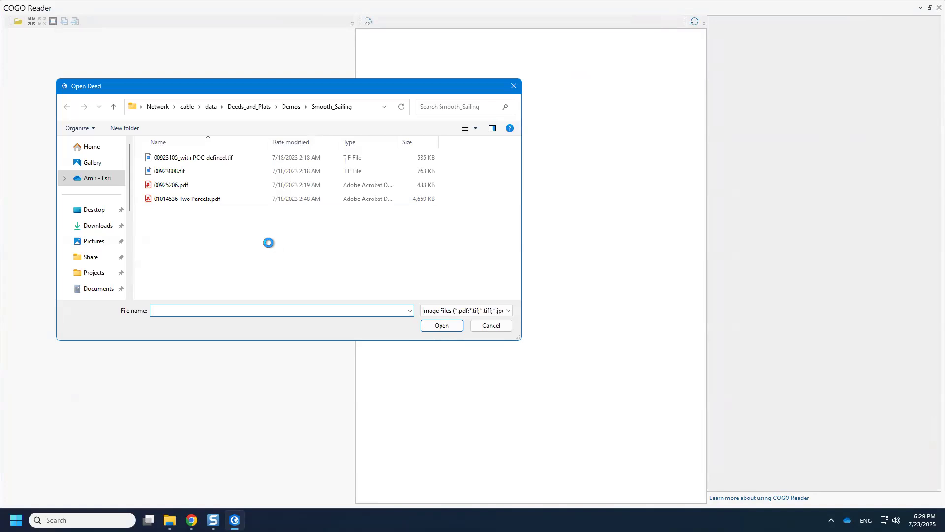
drag(263, 90, 306, 92)
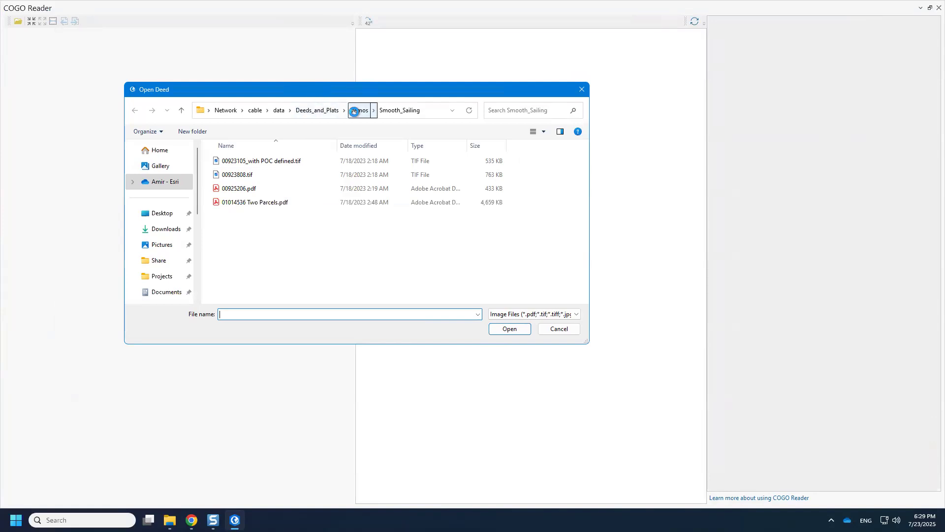
click(354, 111)
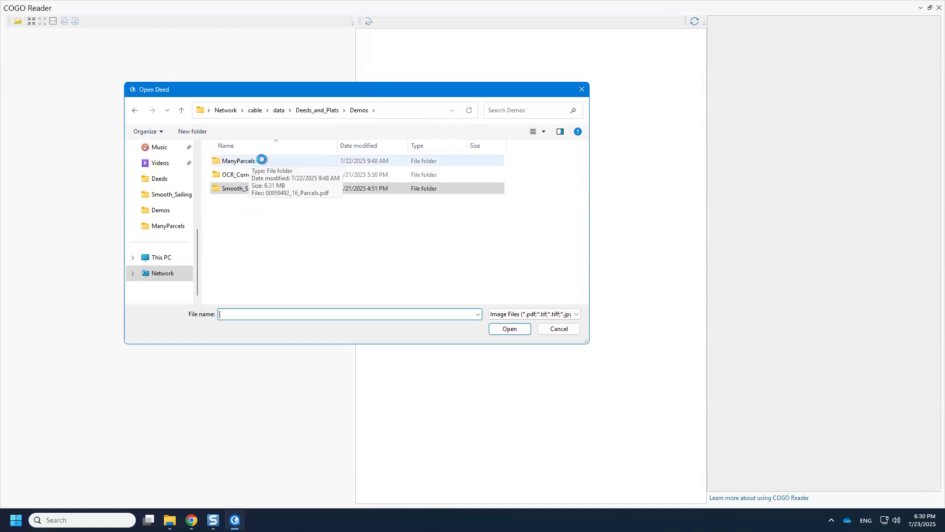
double_click(261, 160)
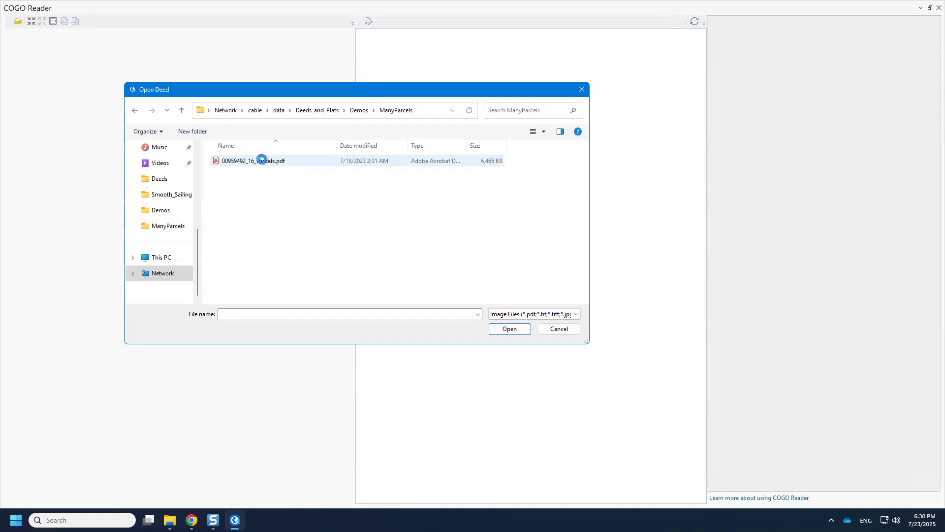
click(261, 161)
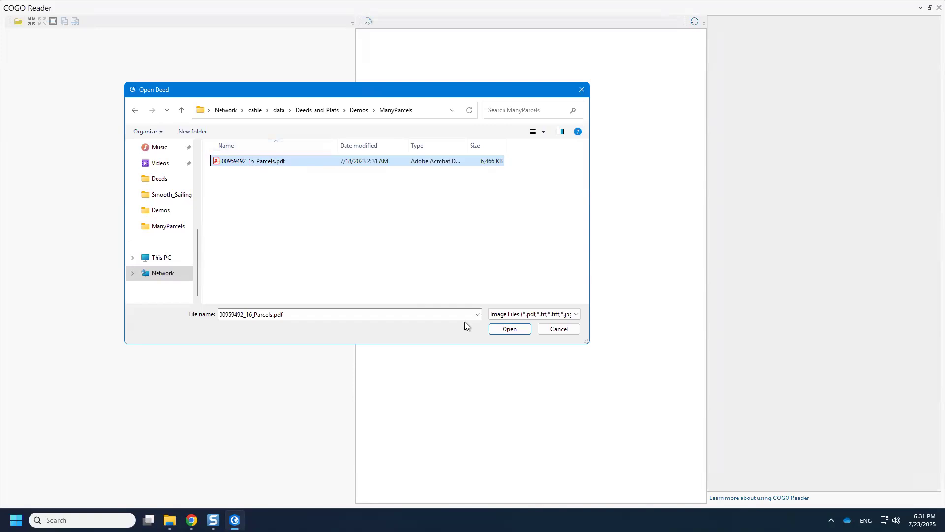
click(505, 328)
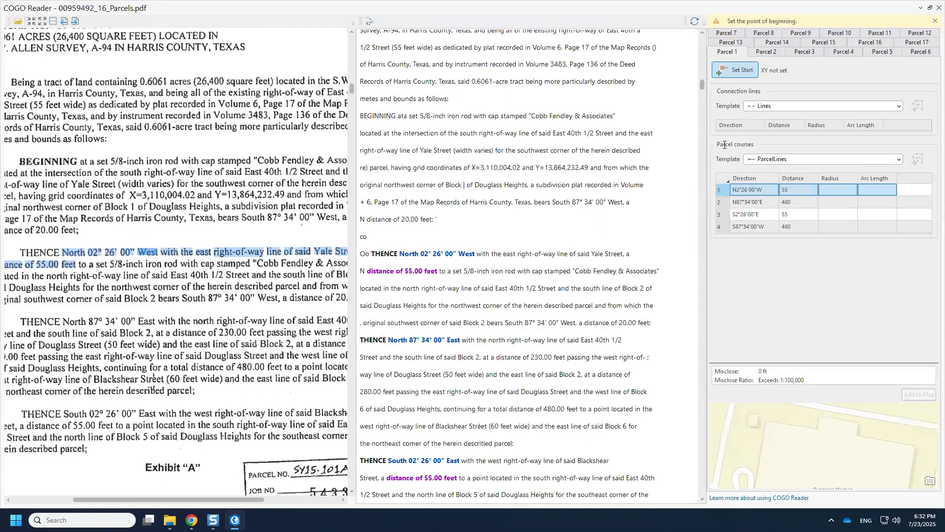
click(778, 51)
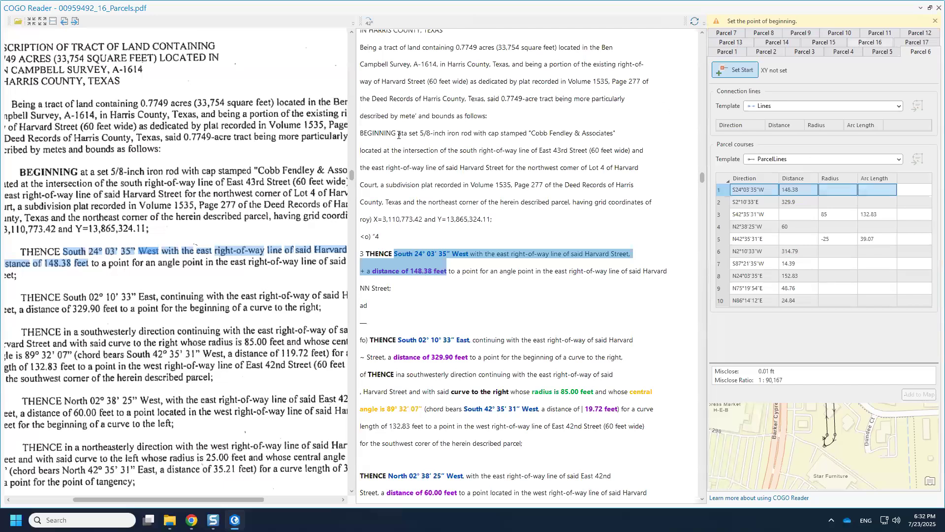
Step: Open the deed 01007111_direction and BOUNDS description.pdf from the OCR_Correction_Needed folder
click(16, 22)
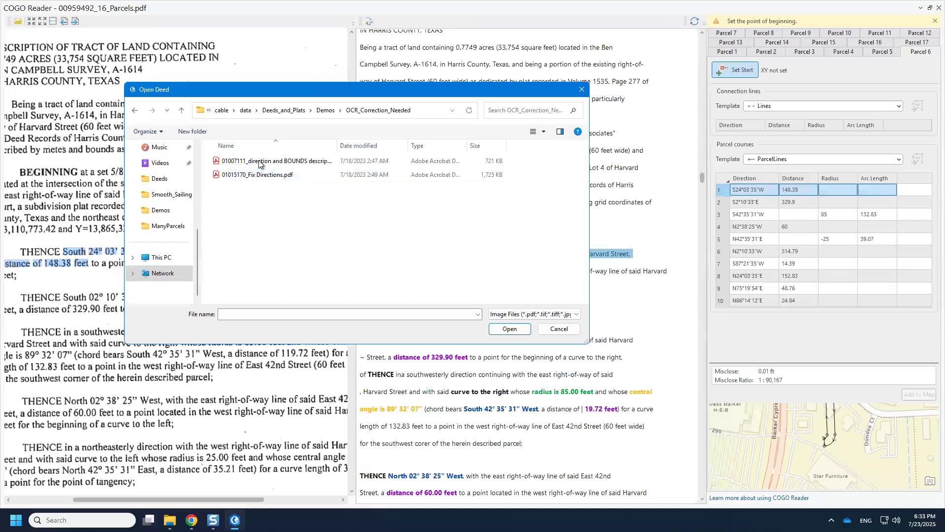
click(259, 161)
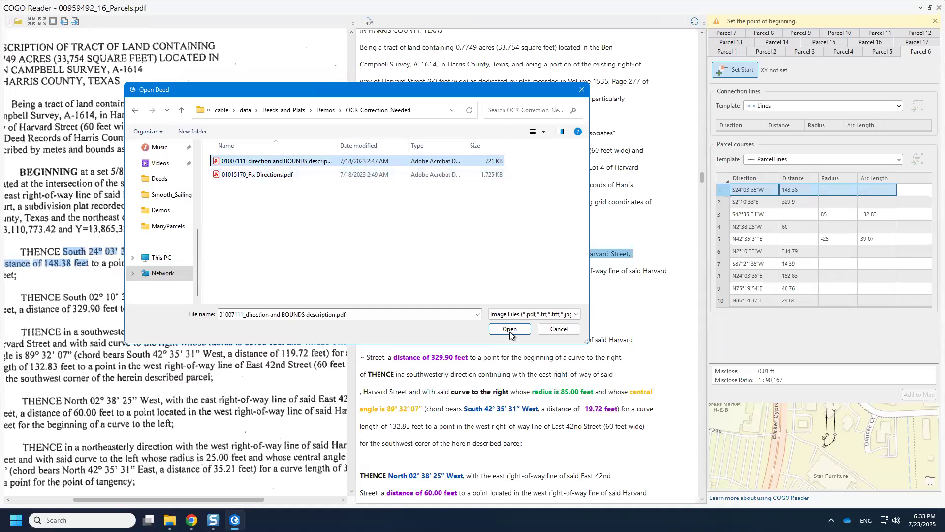
key(Return)
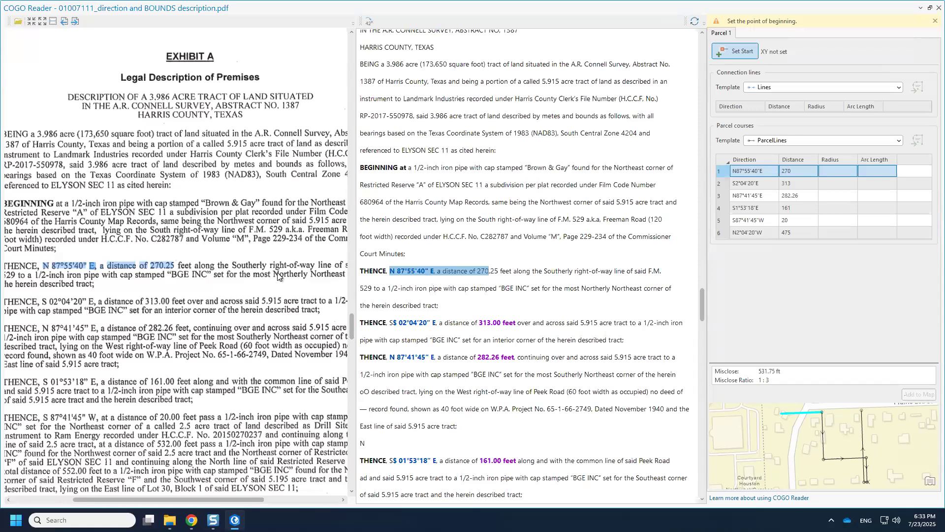
Step: Replace the misread decimal point in the first course's distance so the recognized text reads 270.25 feet
click(490, 273)
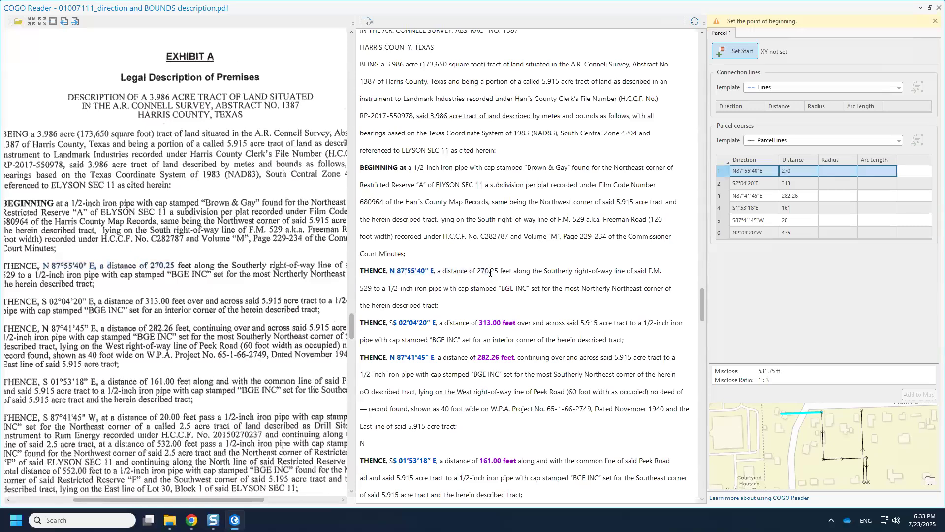
key(Delete)
text(.)
Step: Delete the stray $ after the S in the 313.00-foot and 161.00-foot courses' bearings, and re-read the COGO from the corrected text
click(52, 309)
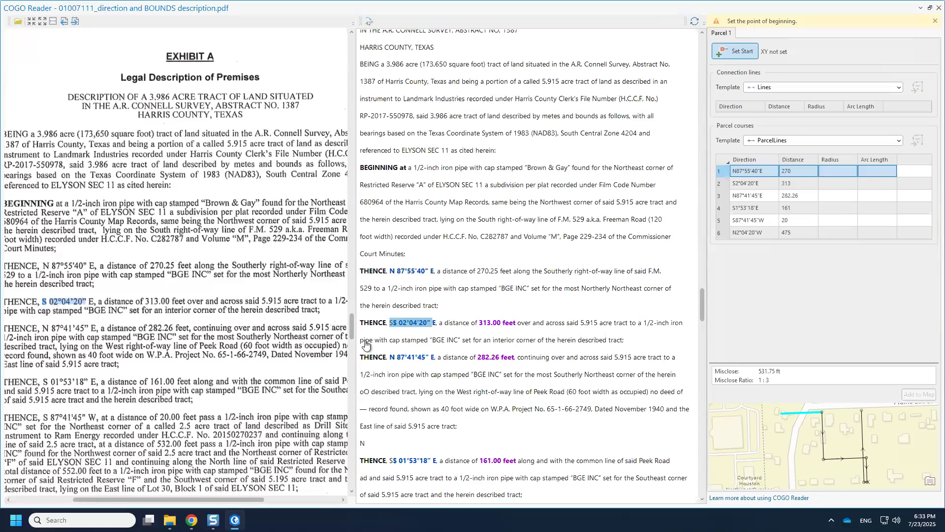
click(395, 327)
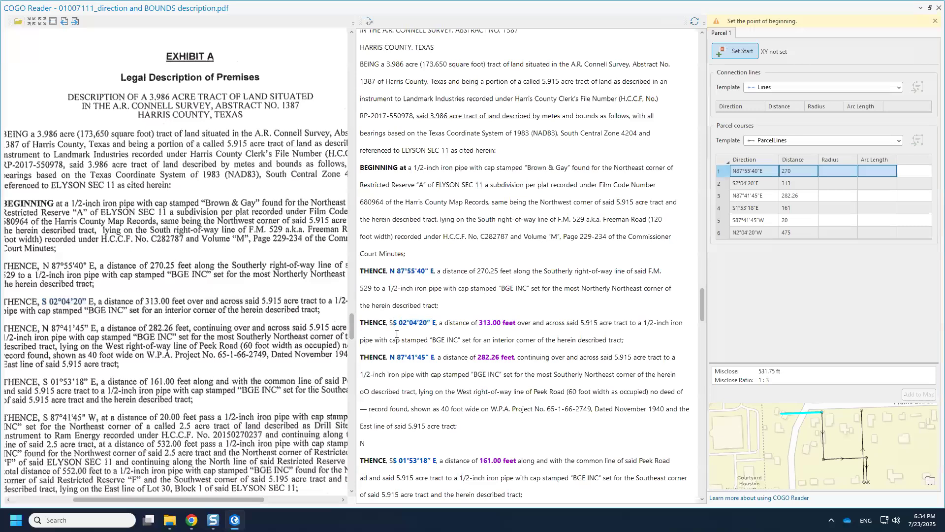
key(Delete)
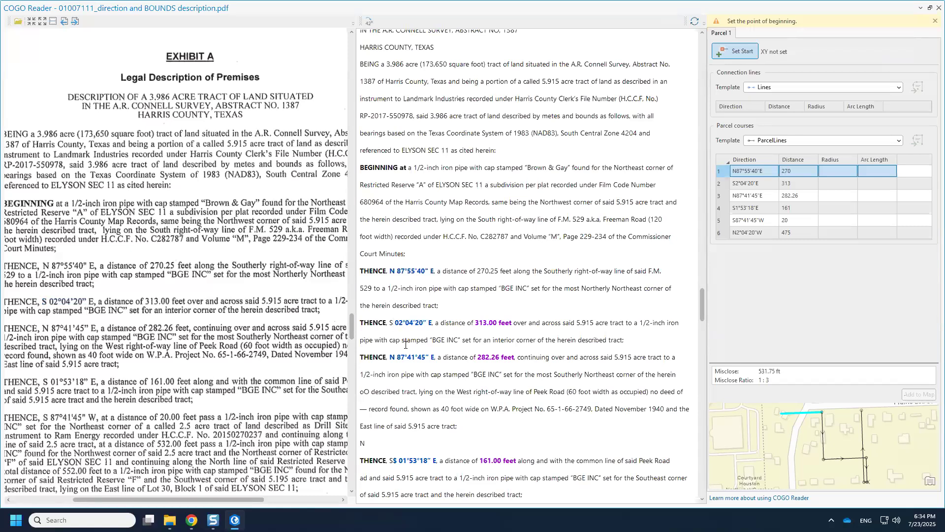
click(397, 460)
key(shift+Left)
key(BackSpace)
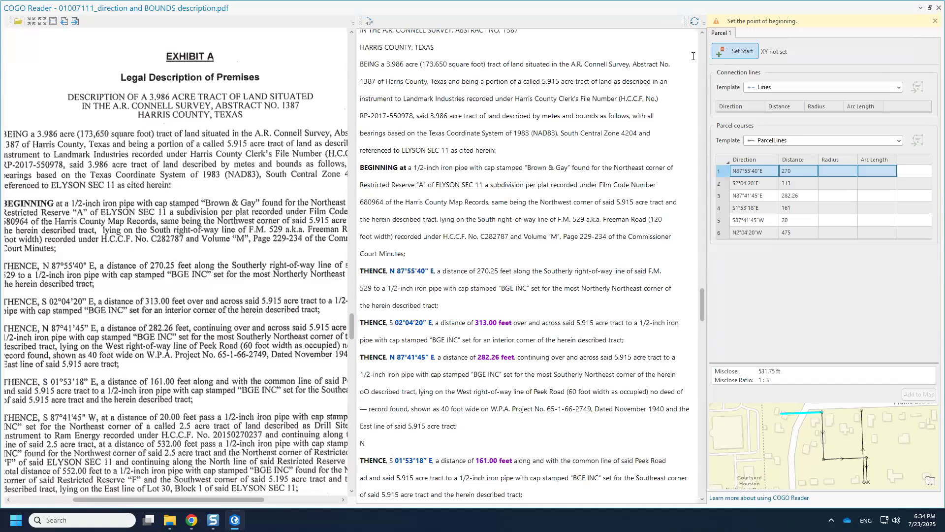
click(695, 23)
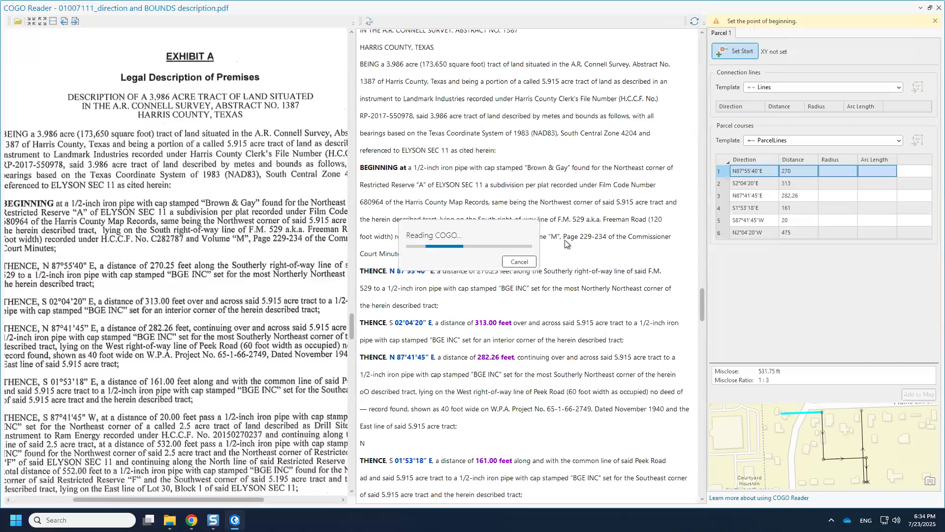
click(815, 219)
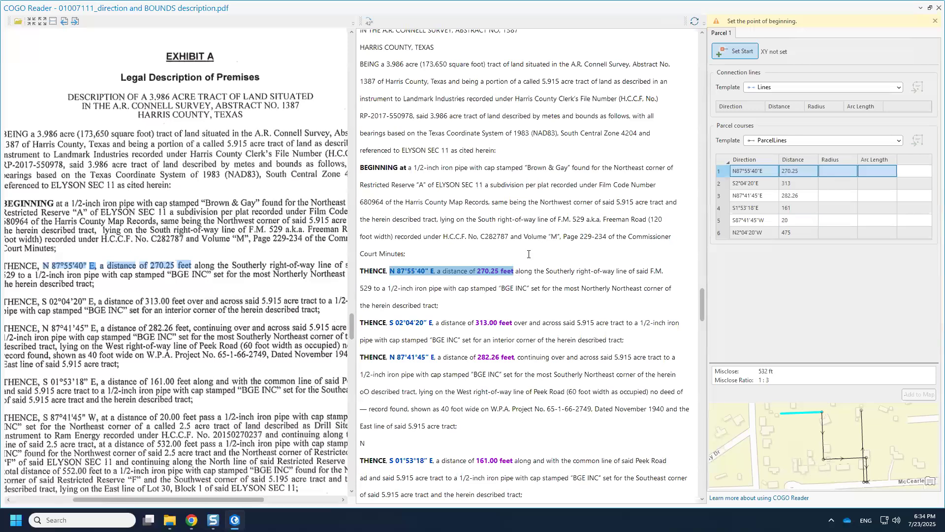
Step: Replace the decimal point in the 20.00 feet distance of the S 87°41'45" W course in the recognized text
scroll(528, 254, down, 1)
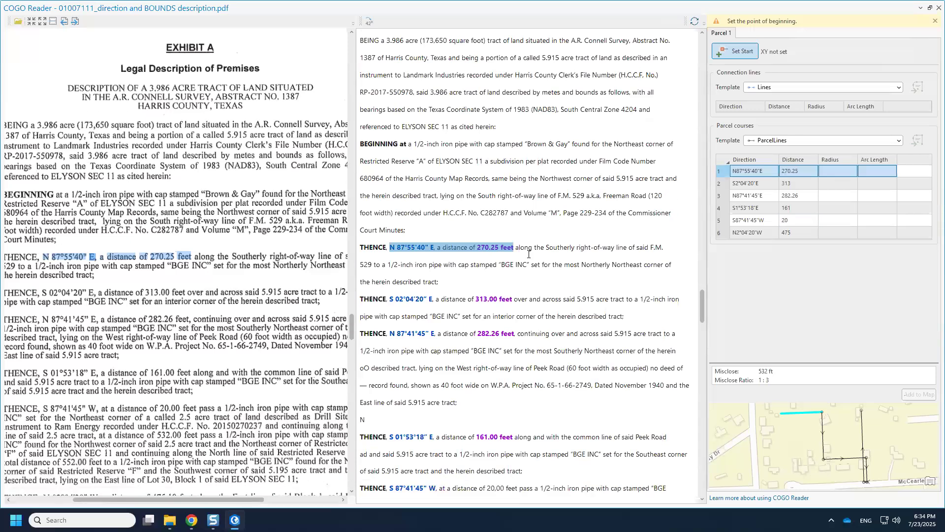
scroll(529, 254, down, 1)
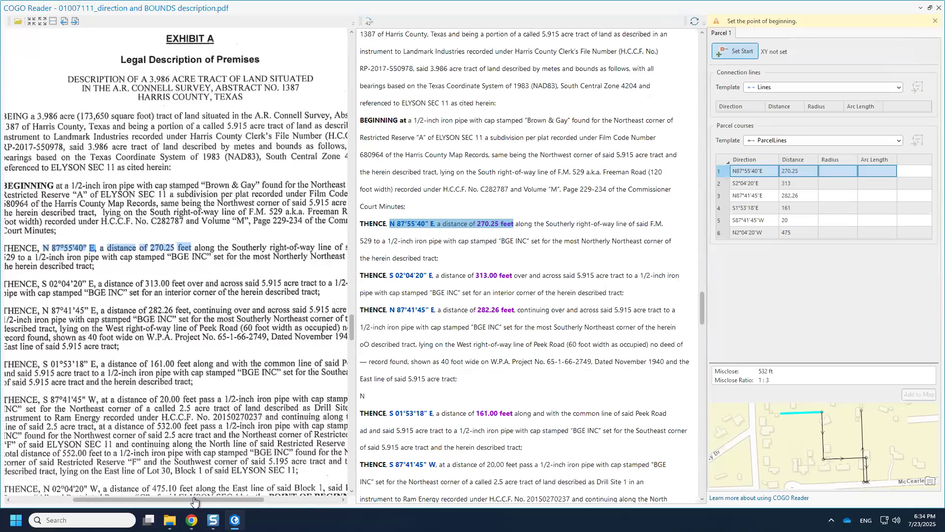
click(400, 120)
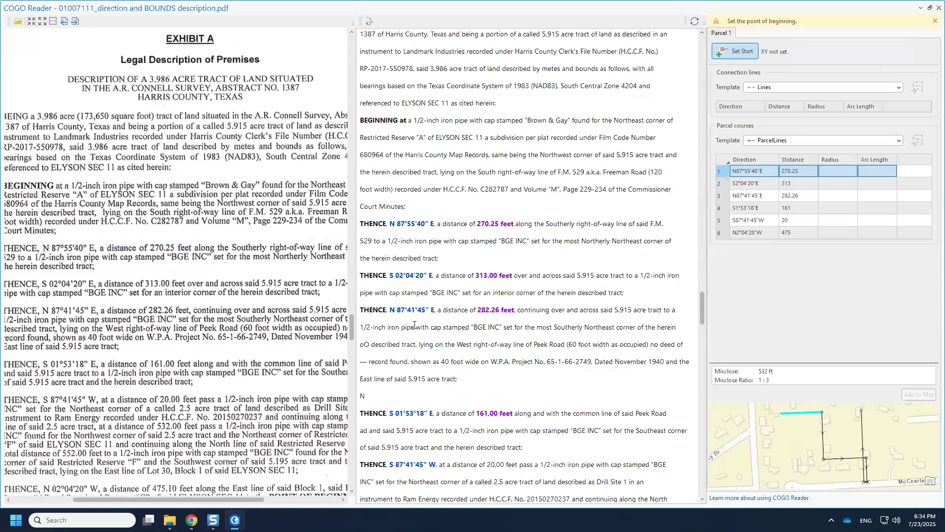
scroll(414, 325, down, 1)
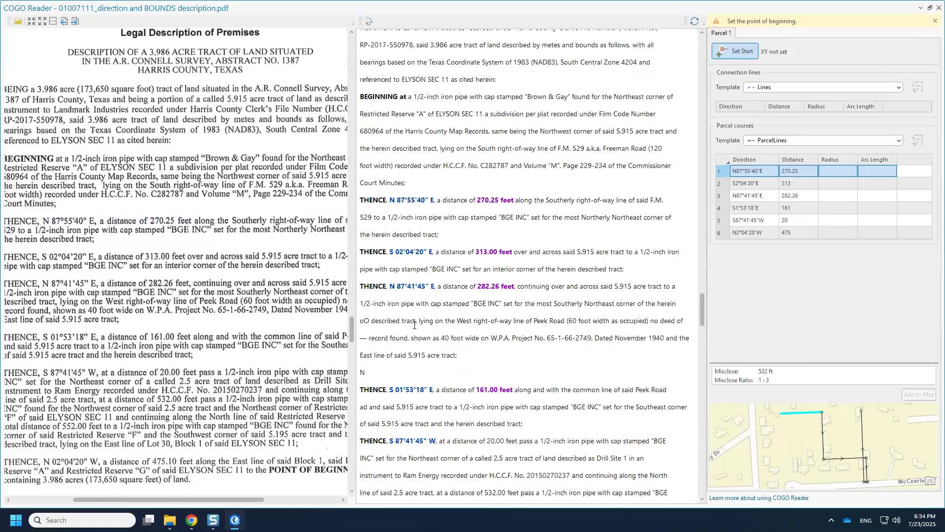
scroll(414, 325, down, 1)
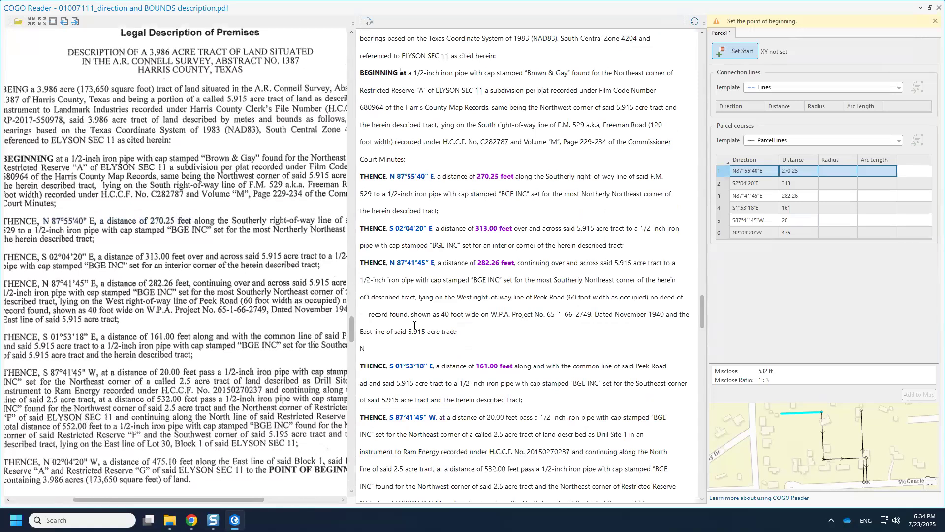
scroll(414, 325, down, 1)
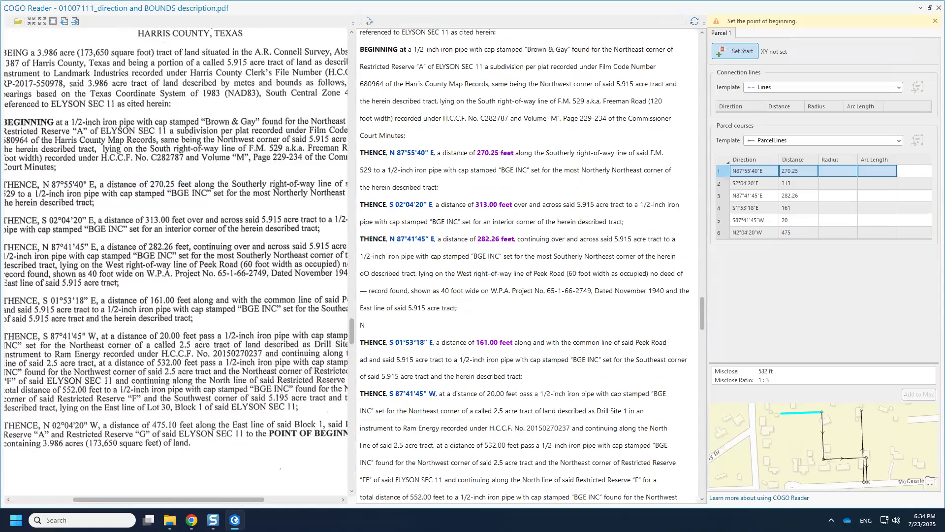
key(BackSpace)
text(.)
scroll(502, 320, down, 1)
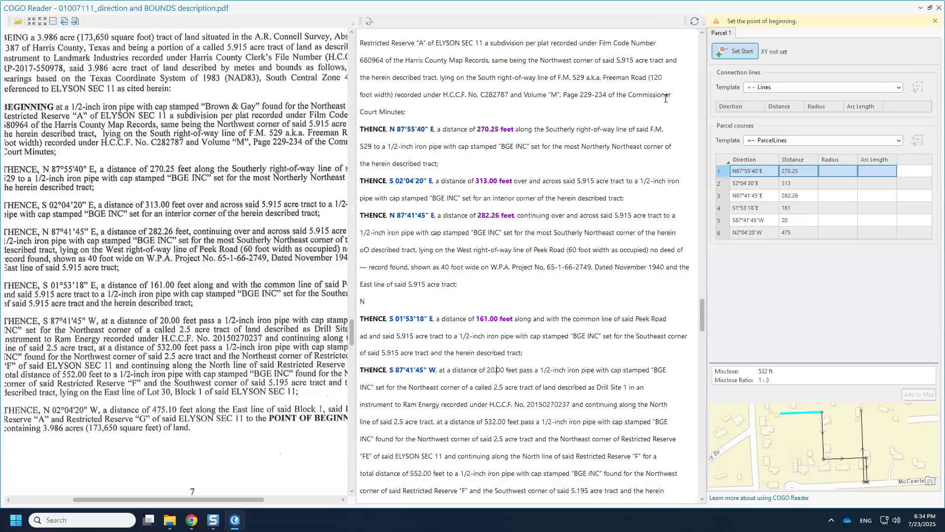
Step: Re-read the COGO from the corrected text and check the tract description back to its opening paragraph
click(694, 22)
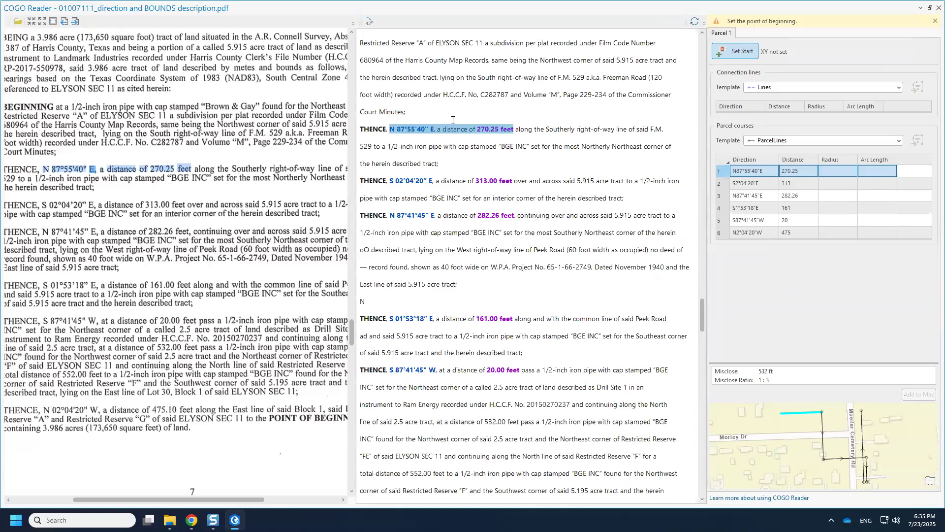
scroll(440, 179, up, 1)
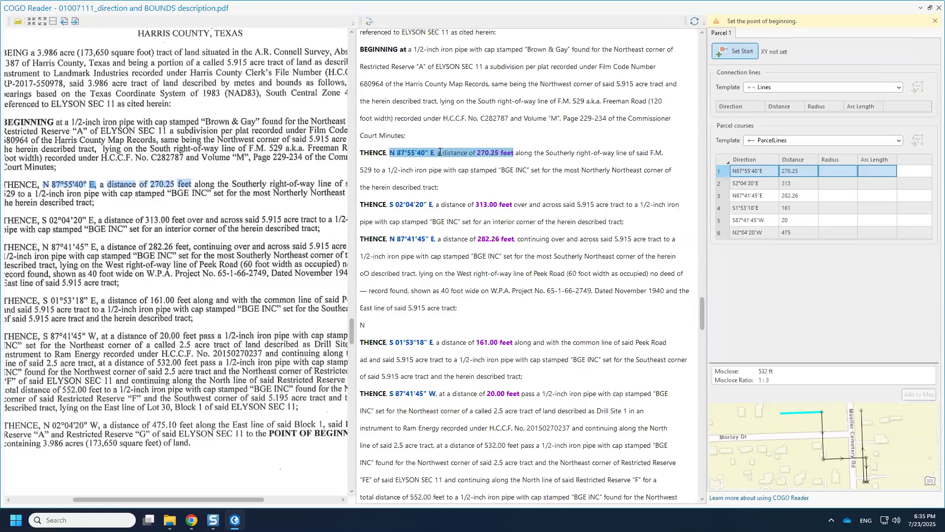
scroll(439, 151, up, 1)
scroll(469, 105, up, 1)
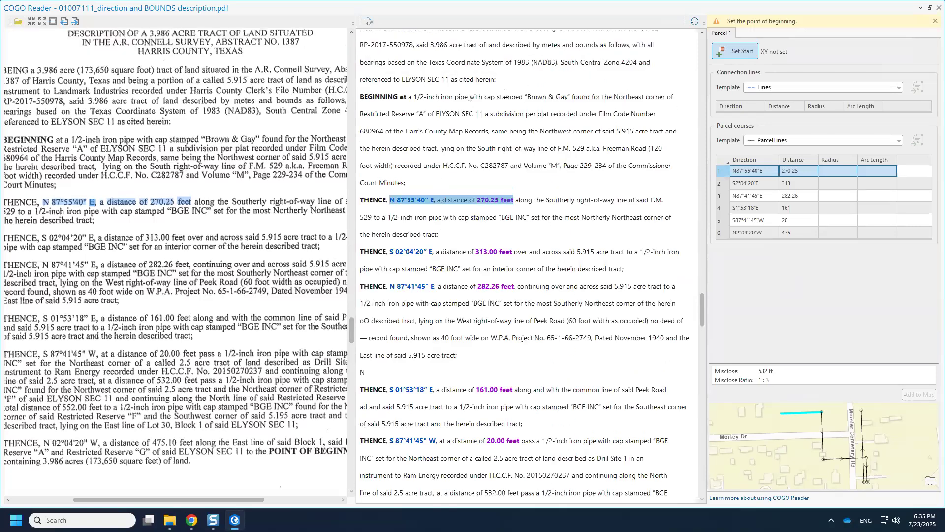
scroll(506, 93, up, 2)
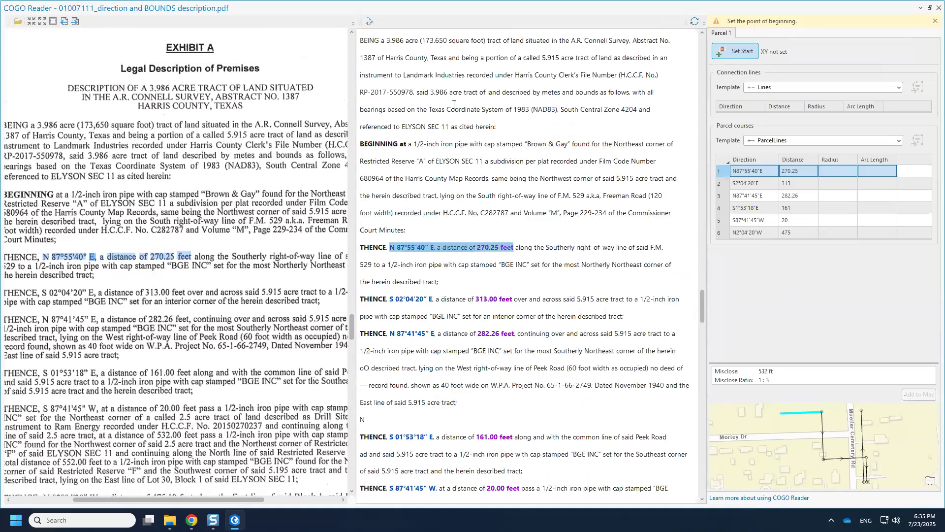
Step: Delete the block of recognized text from the deed's earlier pages up to the BEGINNING paragraph
click(454, 104)
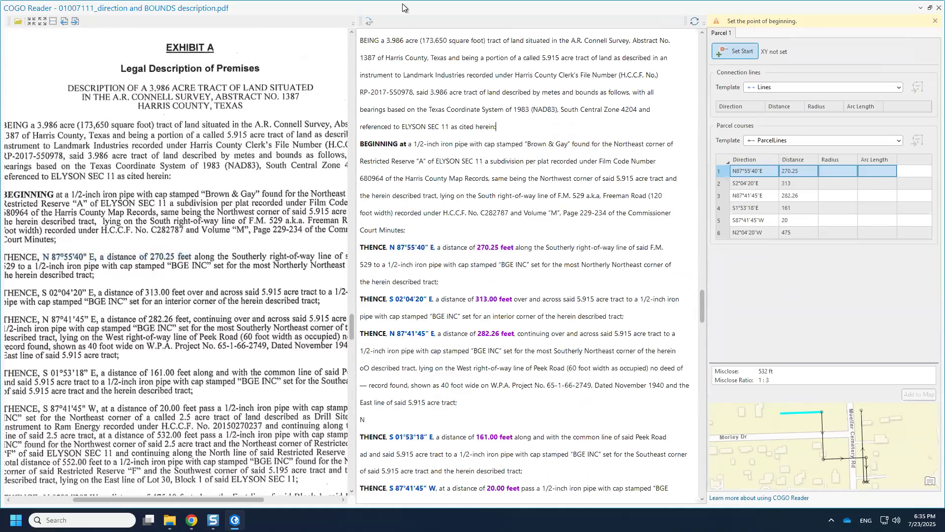
drag(405, 8, 381, 10)
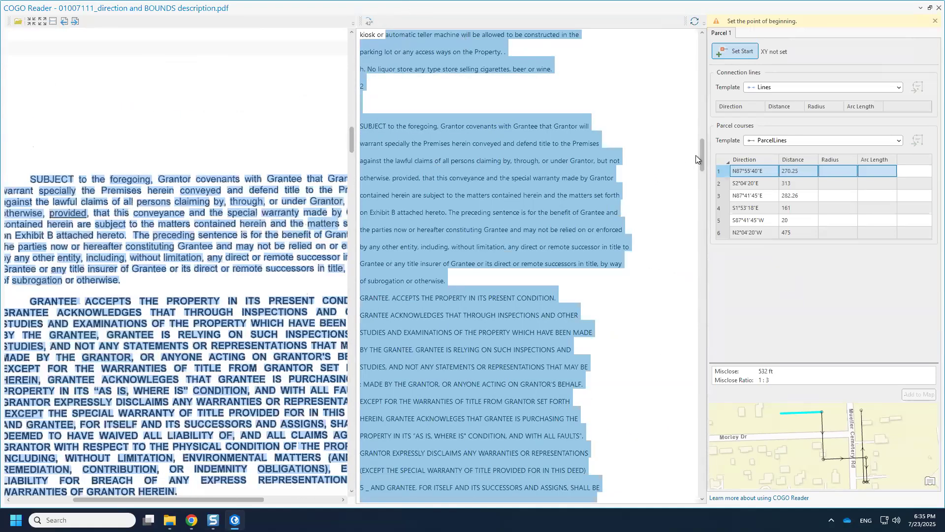
drag(696, 90, 697, 42)
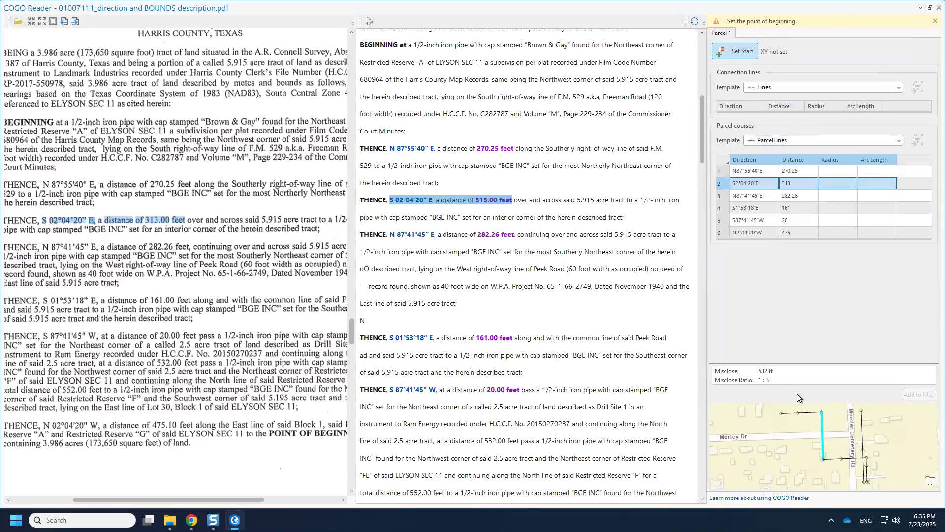
Step: Move the COGO Reader window clear of the map and create a new parcel record with its default attributes
drag(618, 93, 609, 313)
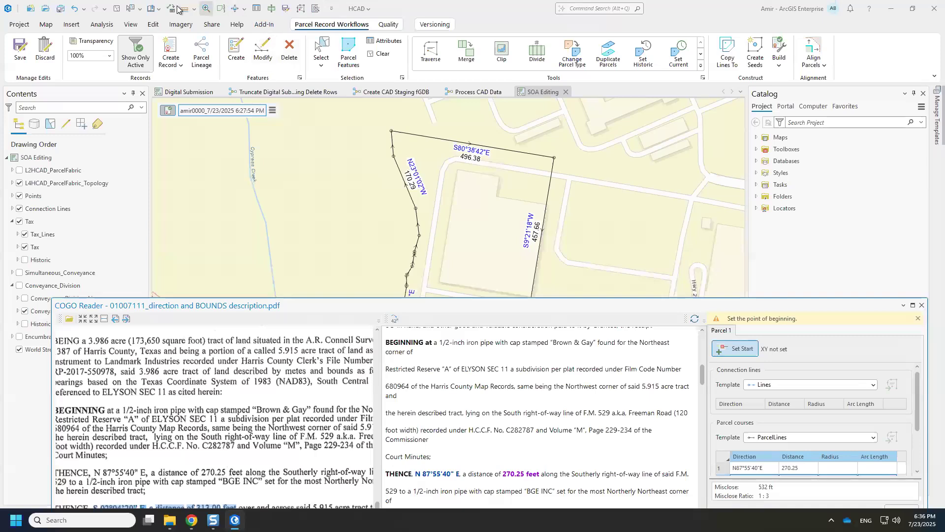
click(159, 10)
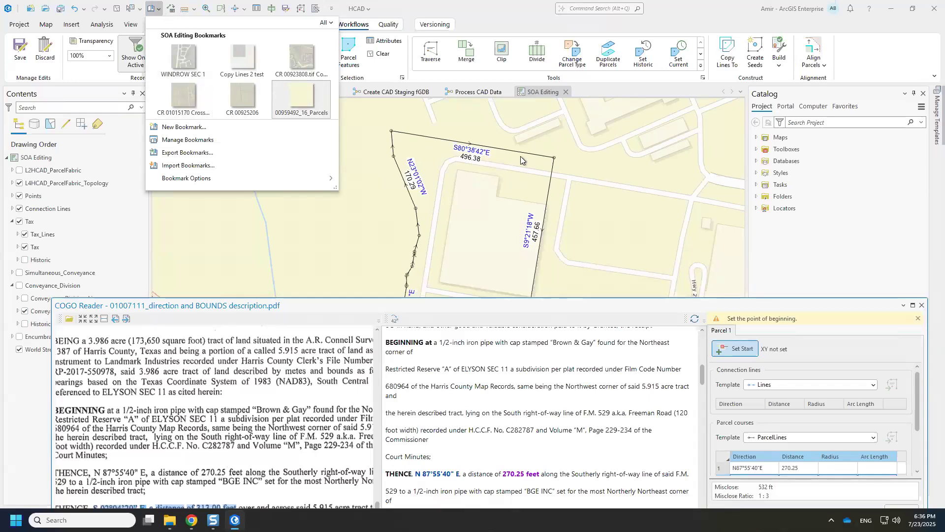
click(416, 75)
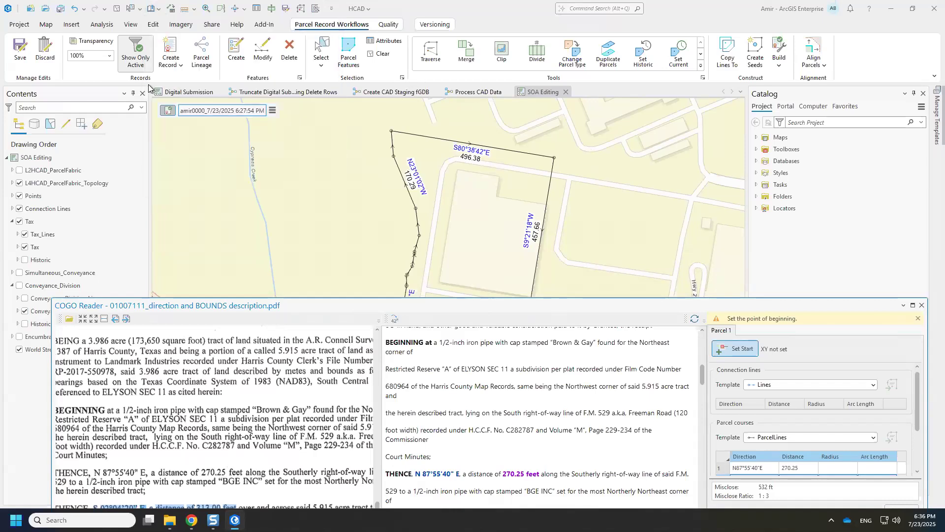
click(272, 111)
click(308, 123)
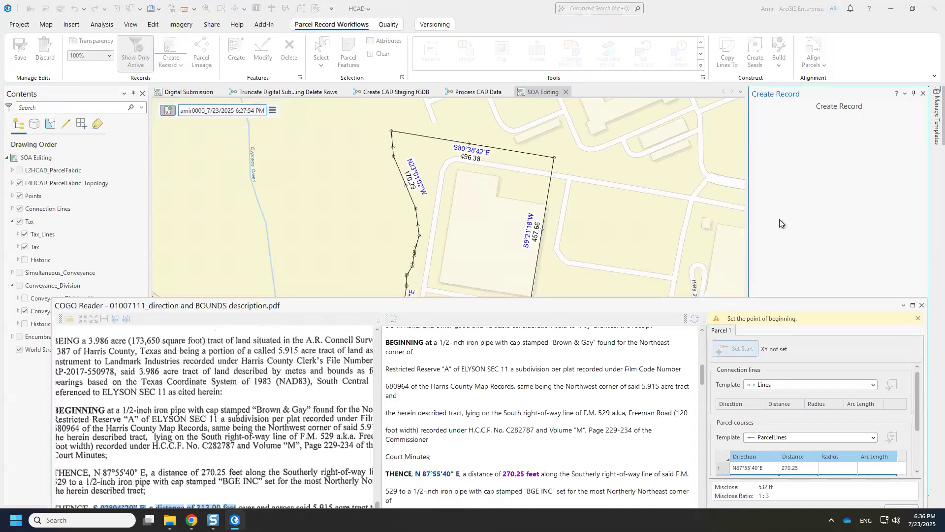
drag(816, 303, 637, 315)
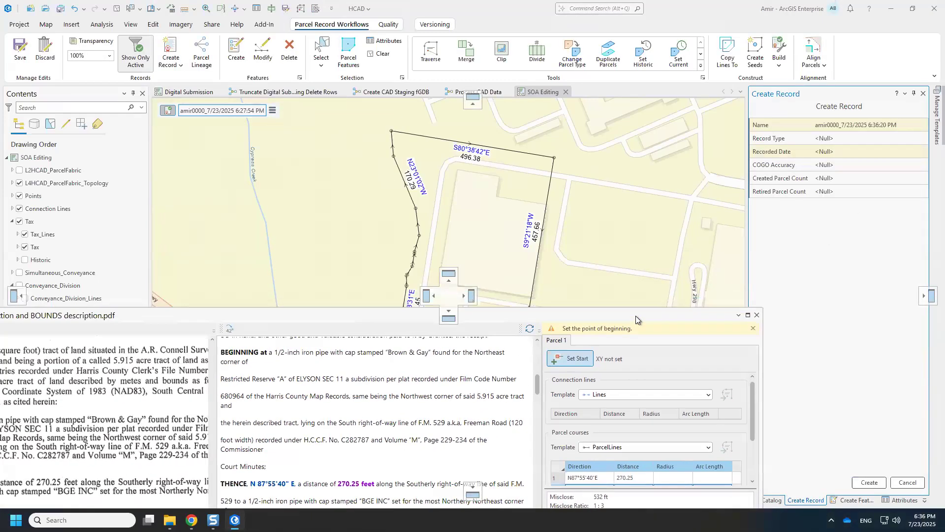
click(869, 482)
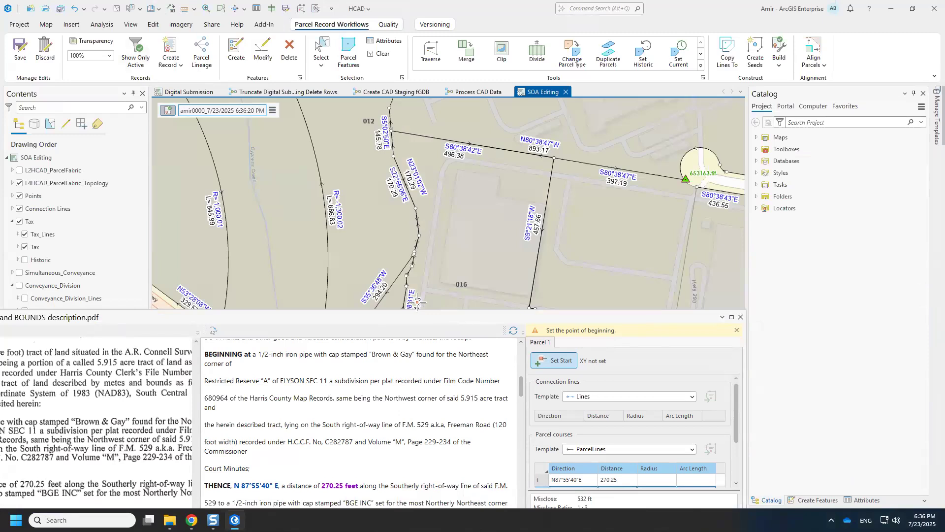
Step: Show only the active record on the map and set the parcel's start point in the open area just west of the large building
scroll(452, 241, down, 2)
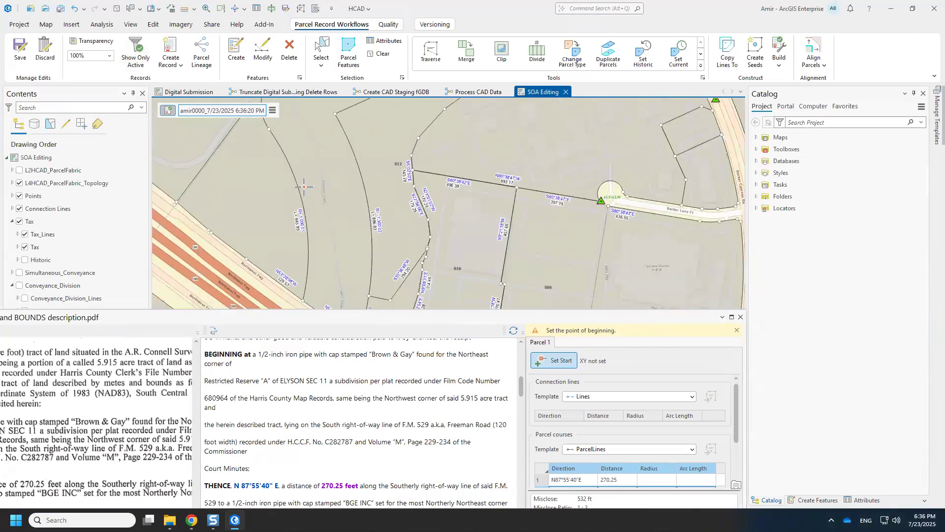
click(136, 51)
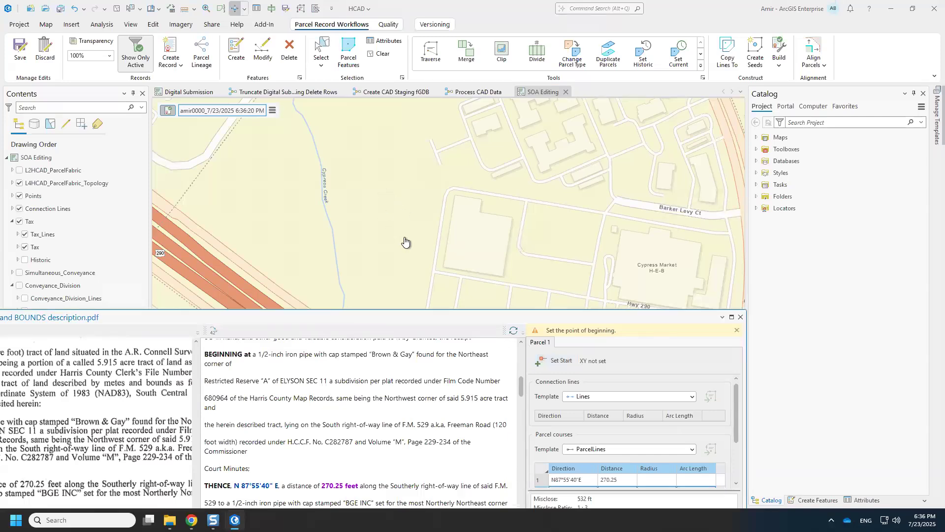
click(546, 362)
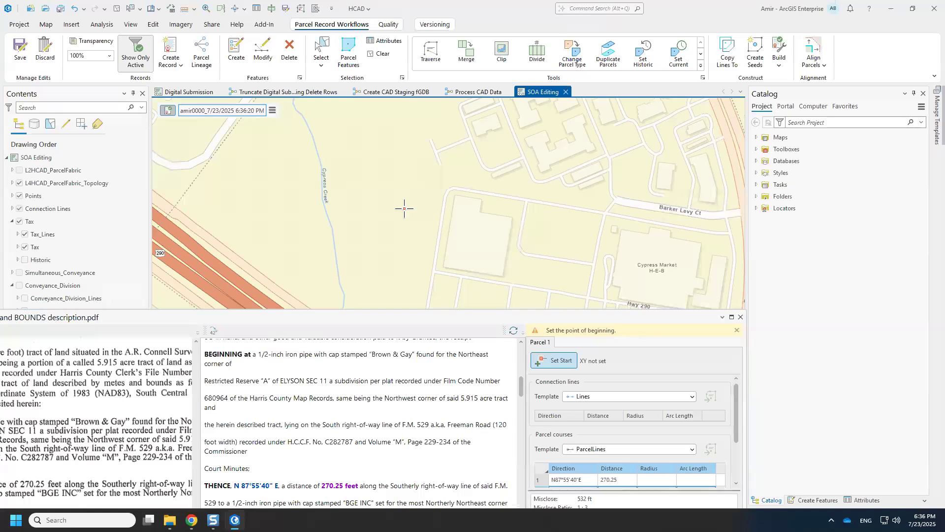
click(451, 198)
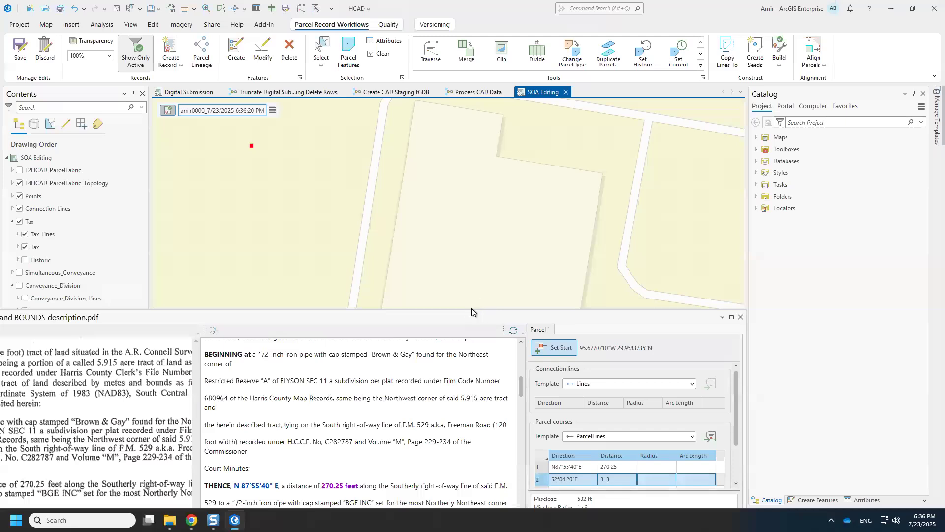
Step: Send the parcel courses to the Traverse tool and close COGO Reader
drag(474, 315, 623, 301)
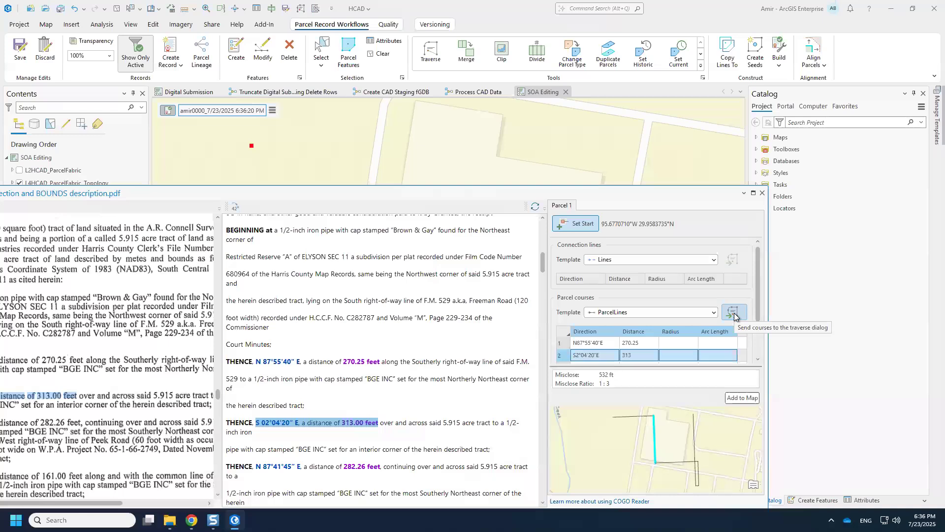
click(734, 312)
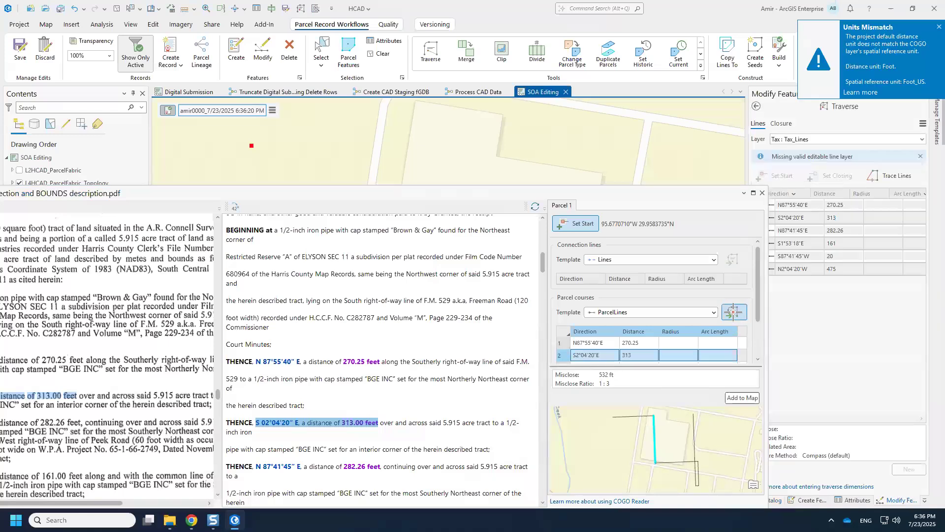
click(762, 194)
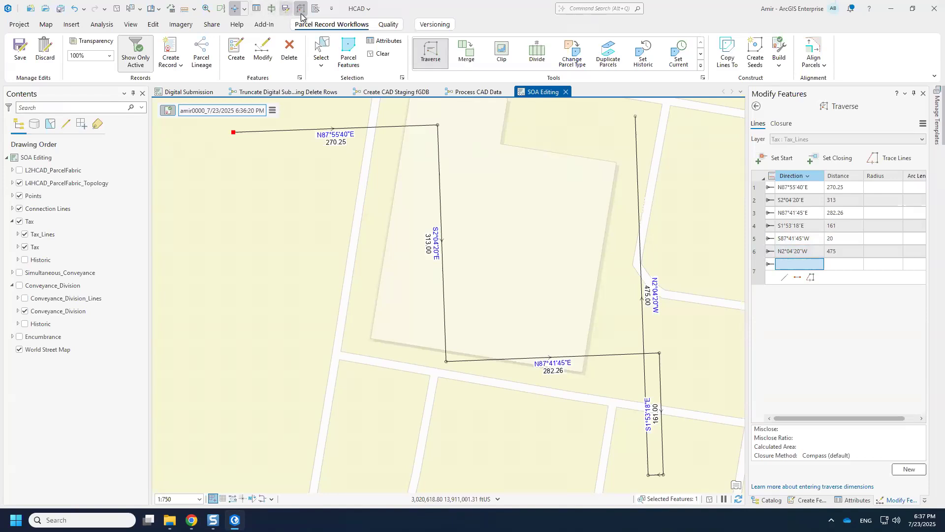
Step: Reopen COGO Reader and open the deed 01015170_Fix Directions.pdf from the OCR_Correction_Needed folder
click(315, 8)
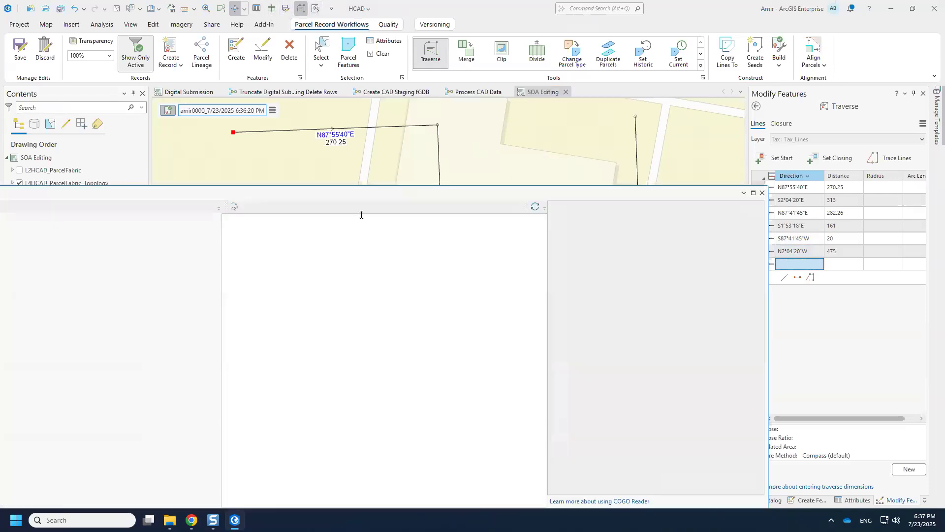
drag(358, 193, 433, 161)
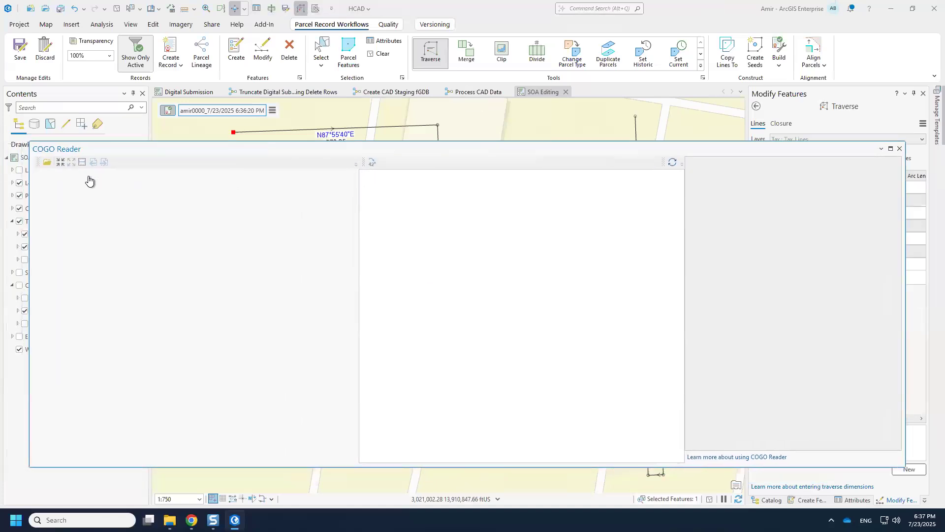
click(50, 162)
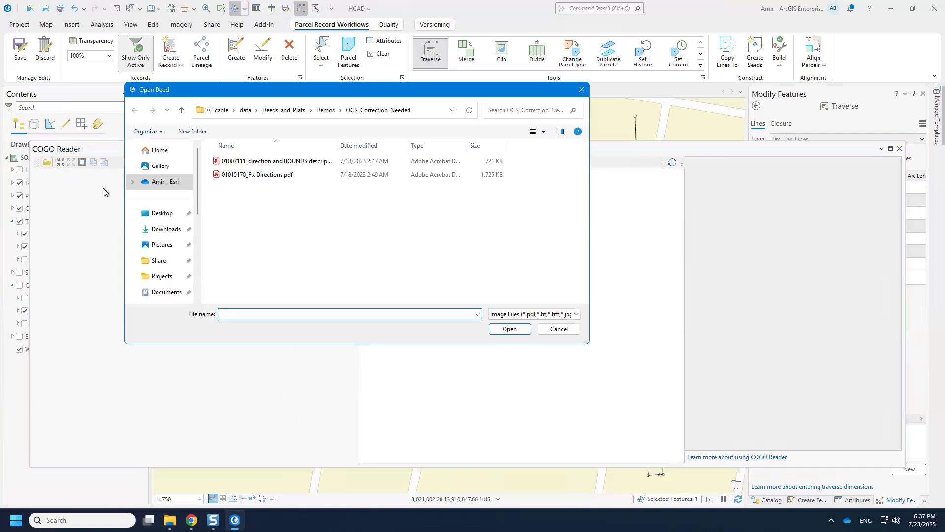
click(246, 178)
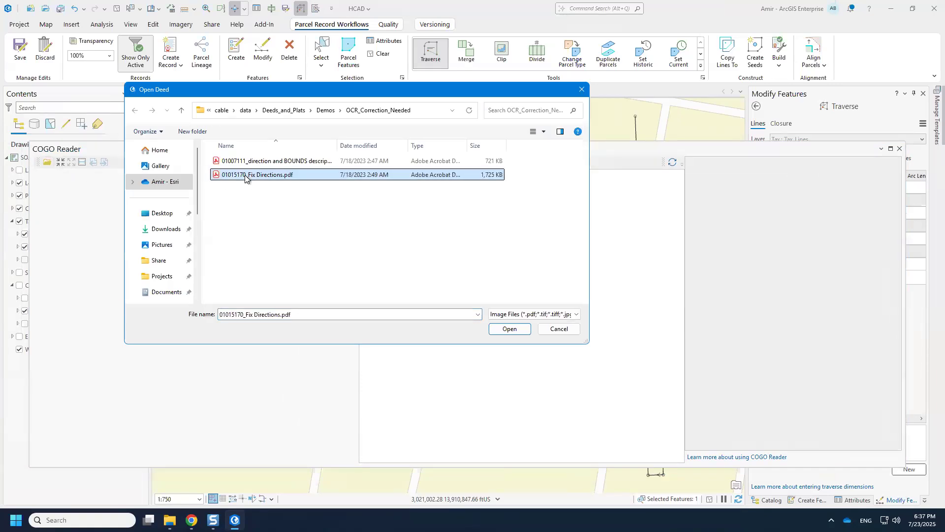
click(257, 163)
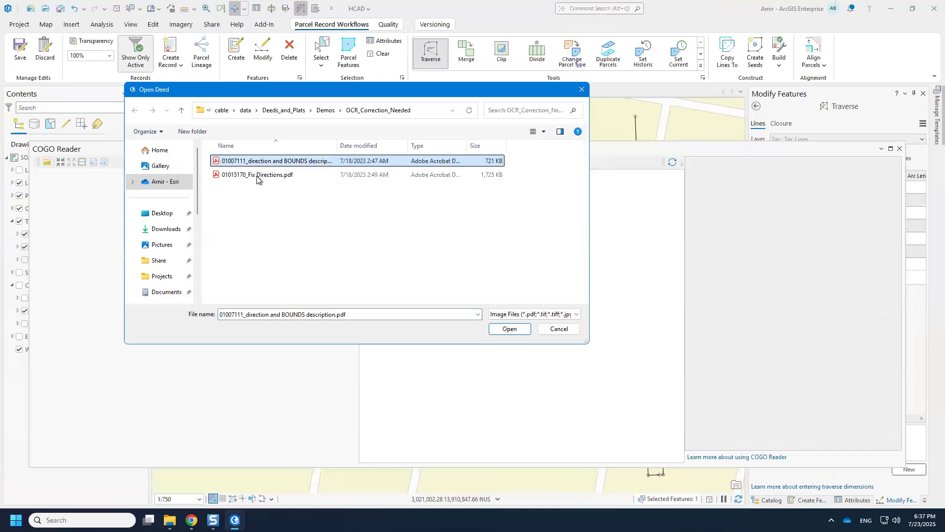
click(257, 176)
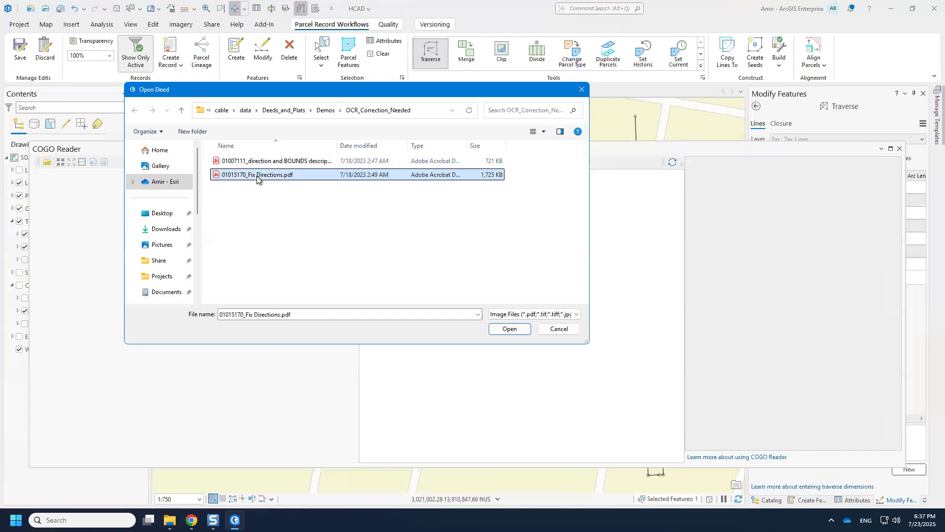
click(509, 328)
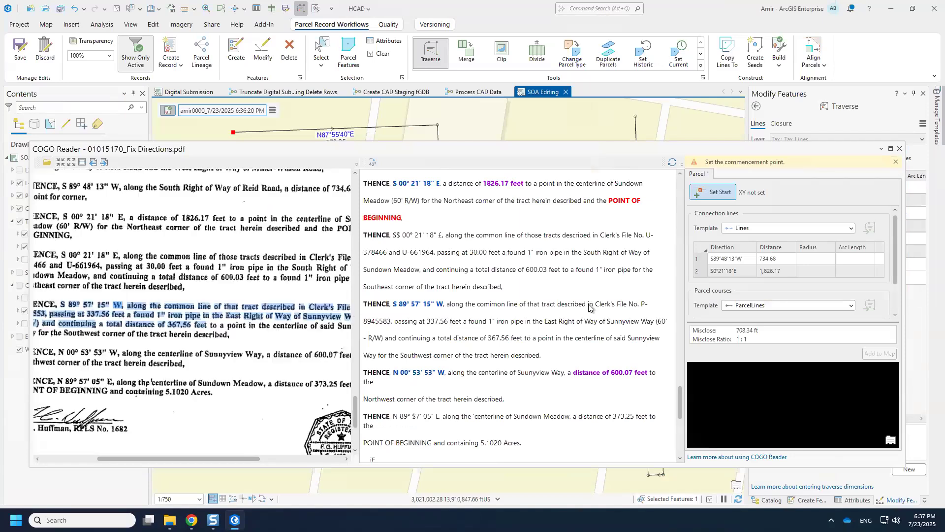
Step: Maximize COGO Reader, correct the misread bearing after POINT OF BEGINNING to S 00° 21' 18" E, and re-read the COGO
click(890, 148)
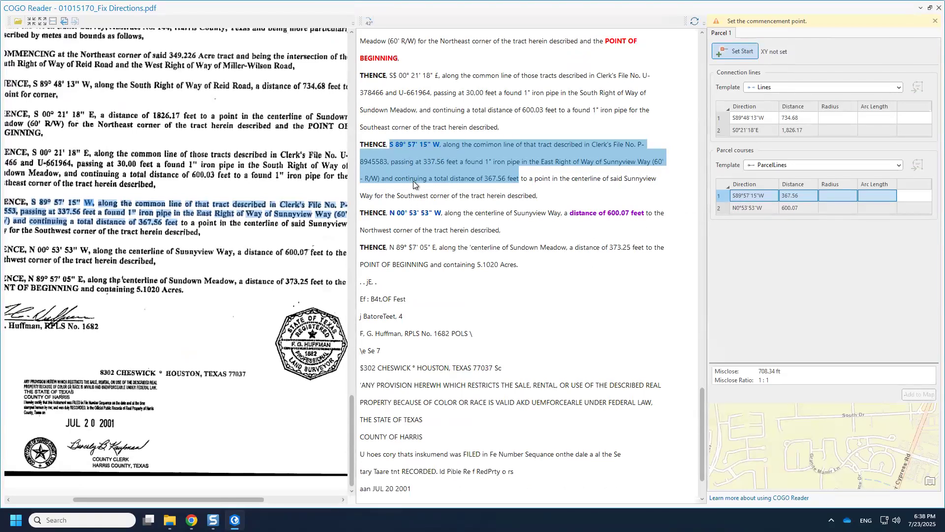
click(483, 181)
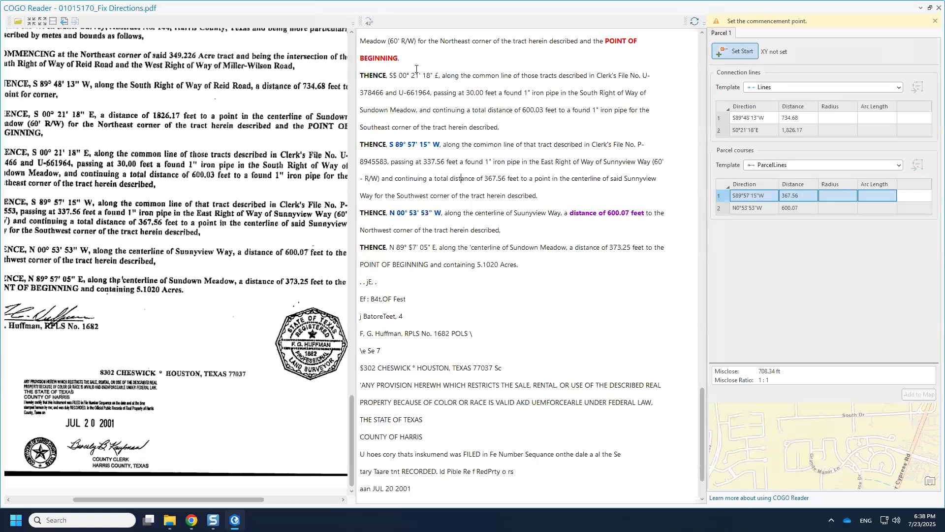
key(shift+Right)
key(Delete)
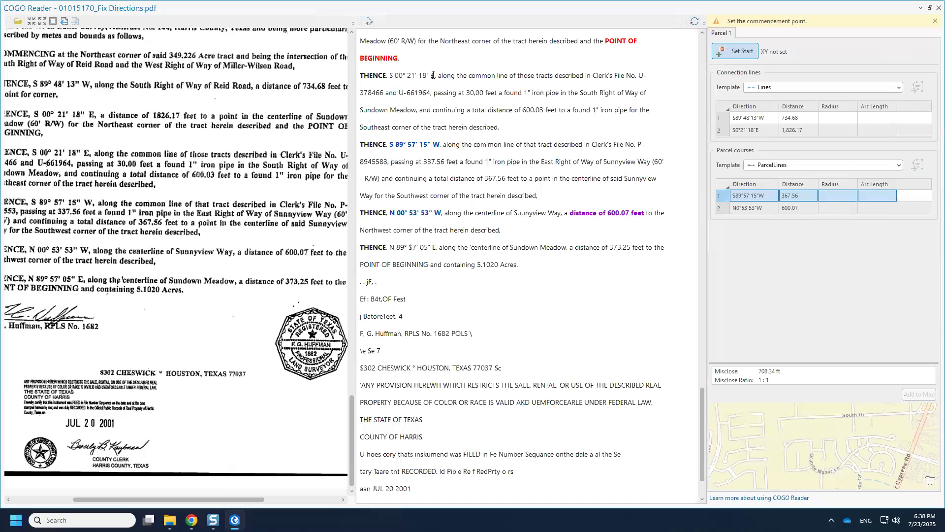
key(shift+Right)
text(E)
click(694, 21)
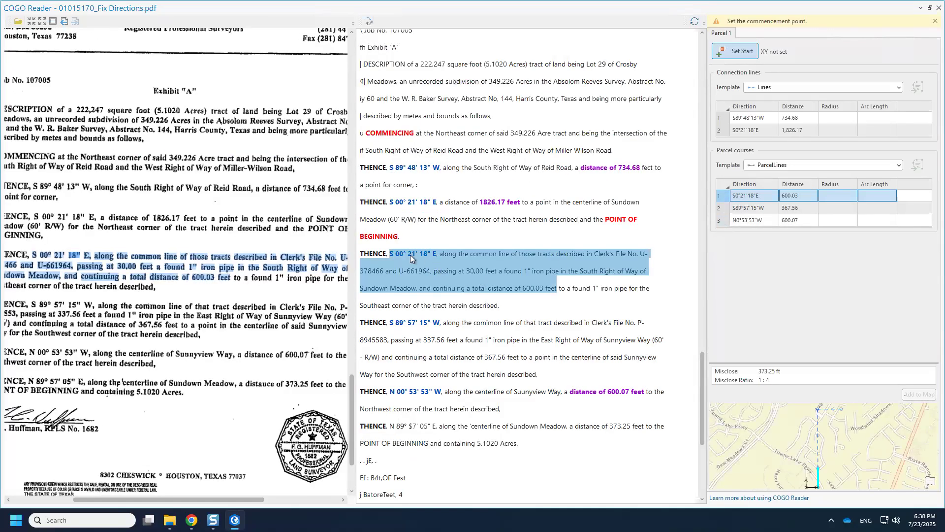
Step: Replace the $ with 5 in the last course's bearing so it reads N 89° 57' 05" E, and re-read the COGO
click(521, 291)
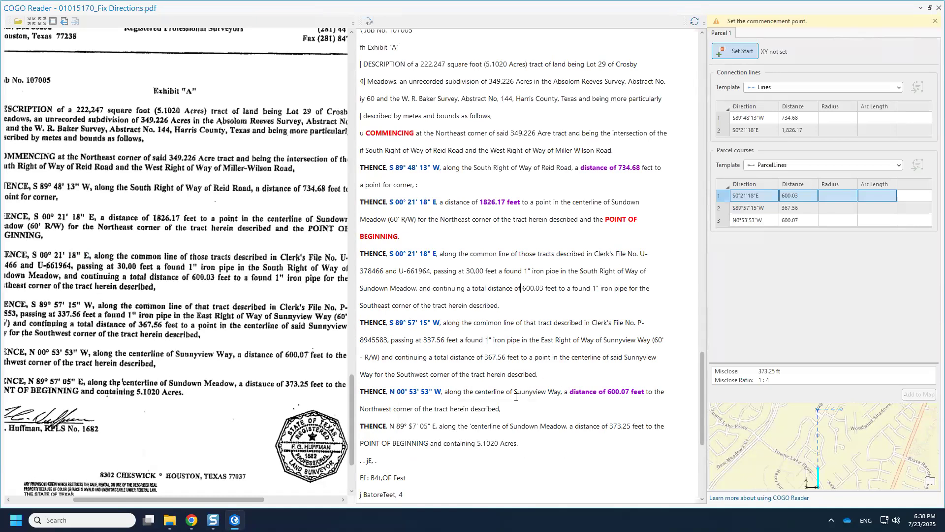
scroll(472, 400, down, 1)
drag(409, 402, 414, 404)
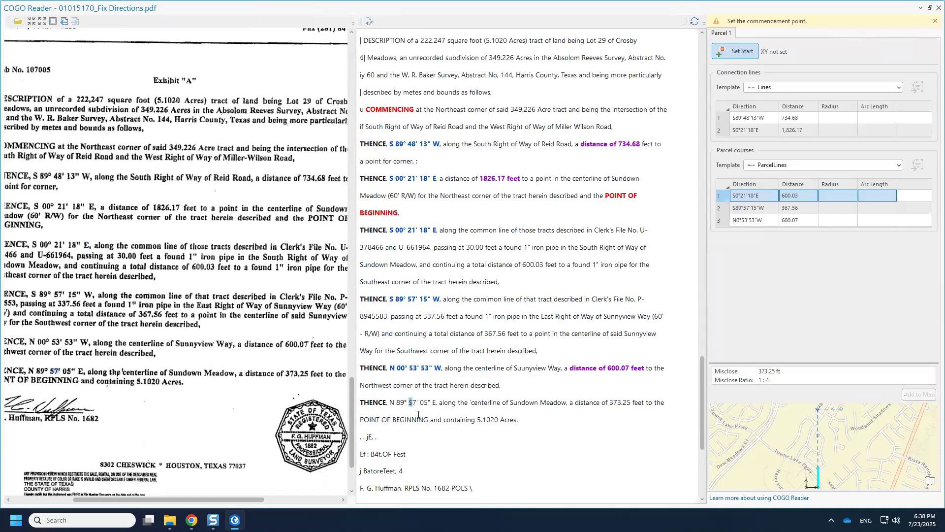
key(Left)
text(5)
key(Delete)
click(694, 23)
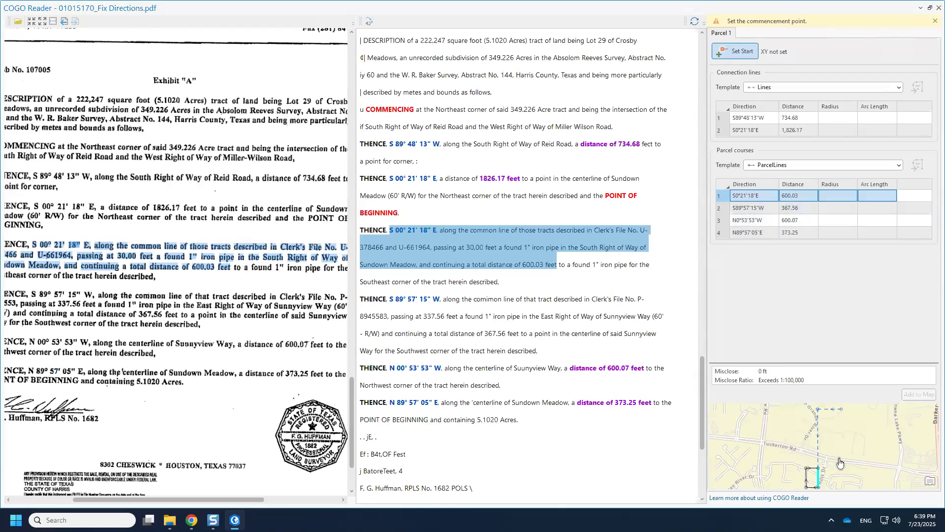
Step: Toggle the start point tool for the parcel and close COGO Reader
click(742, 51)
click(939, 8)
mouse_move(502, 6)
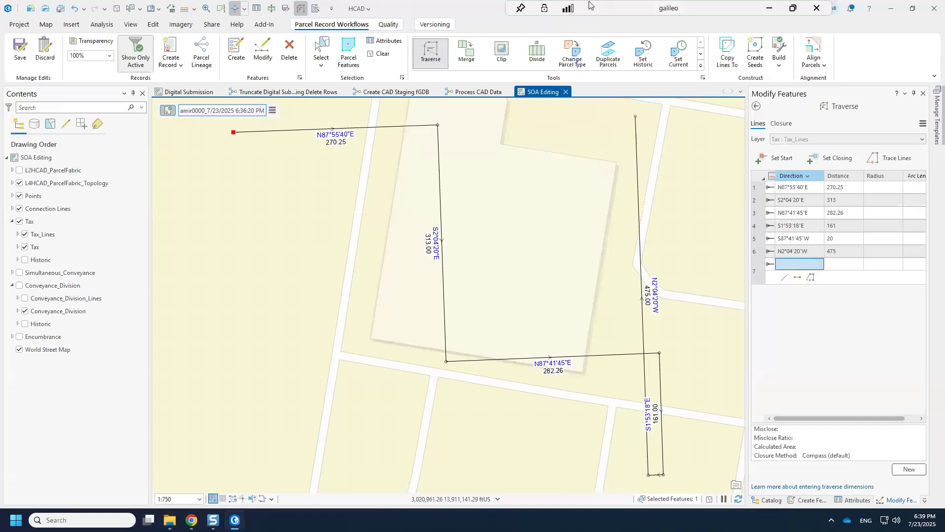
click(769, 8)
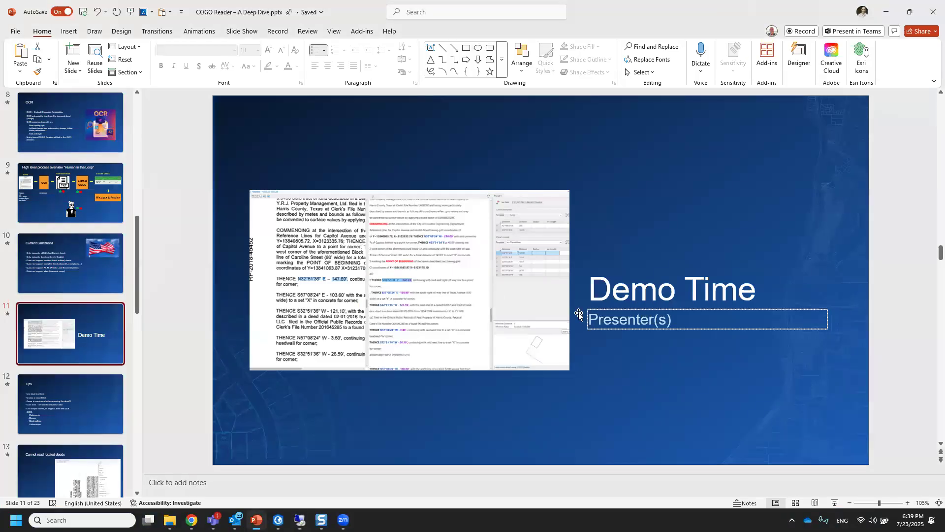
click(835, 503)
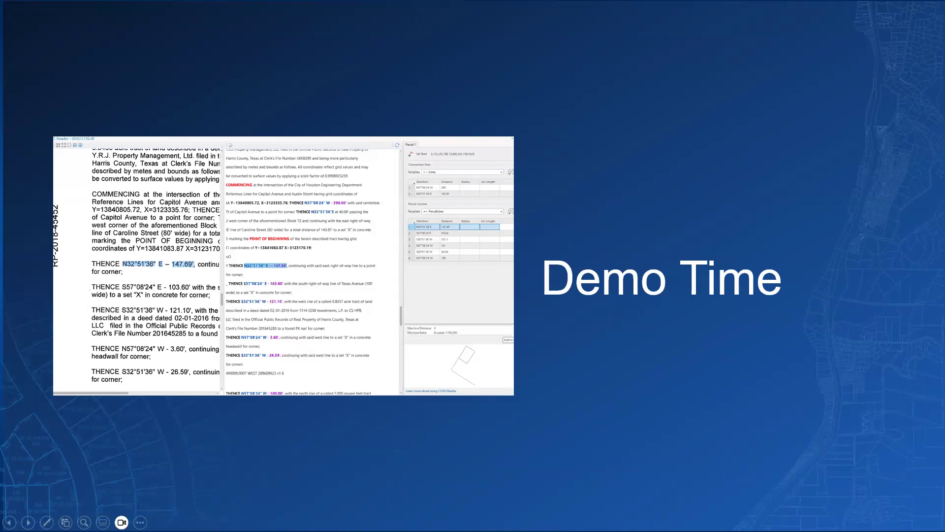
key(Escape)
click(300, 520)
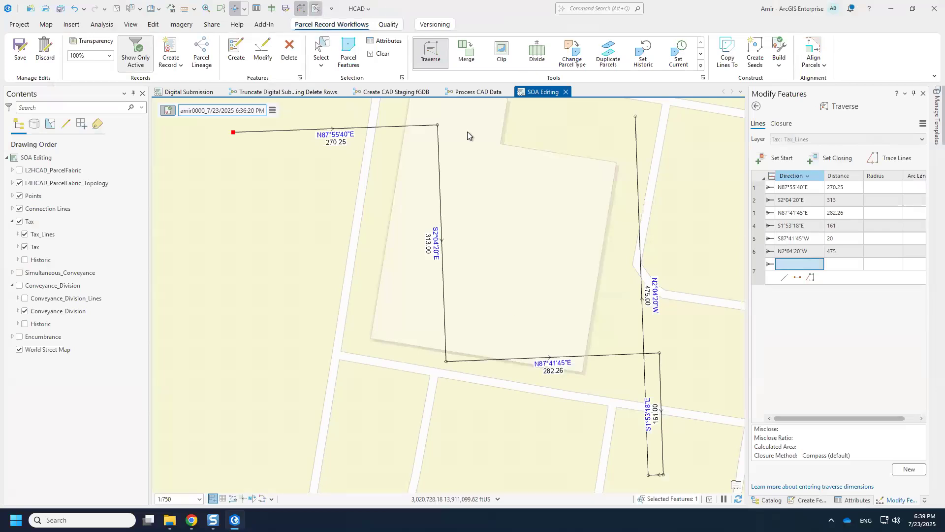
Step: Return to COGO Reader and open the deed 01015170_Fix Directions.pdf from the OCR_Correction_Needed folder
key(alt+Tab)
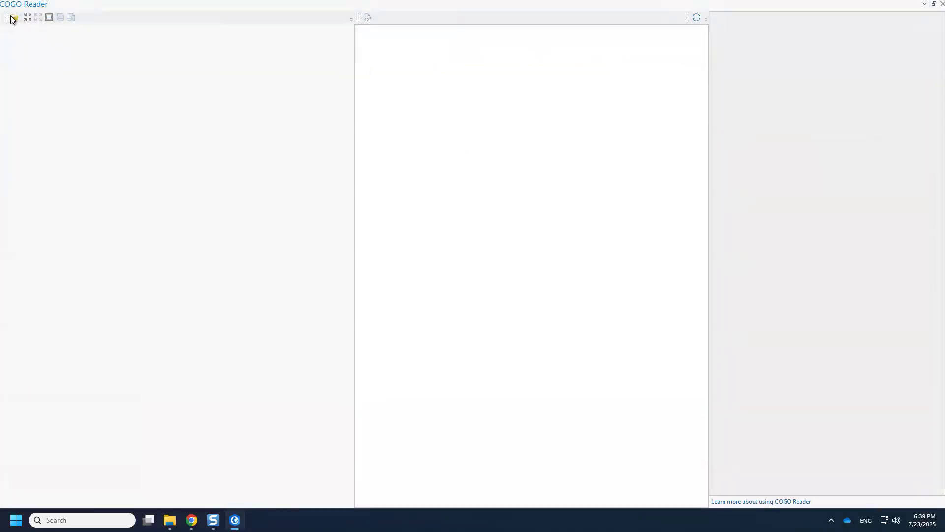
click(17, 20)
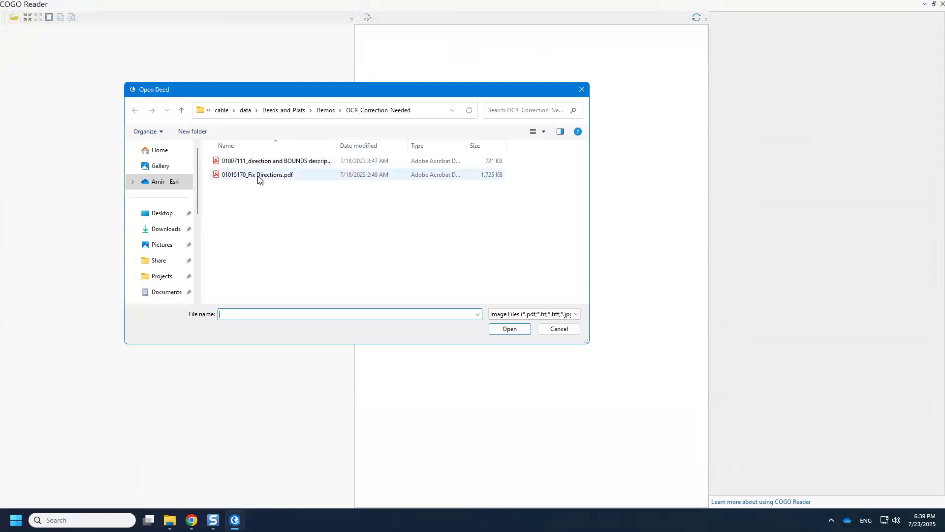
click(259, 177)
click(515, 329)
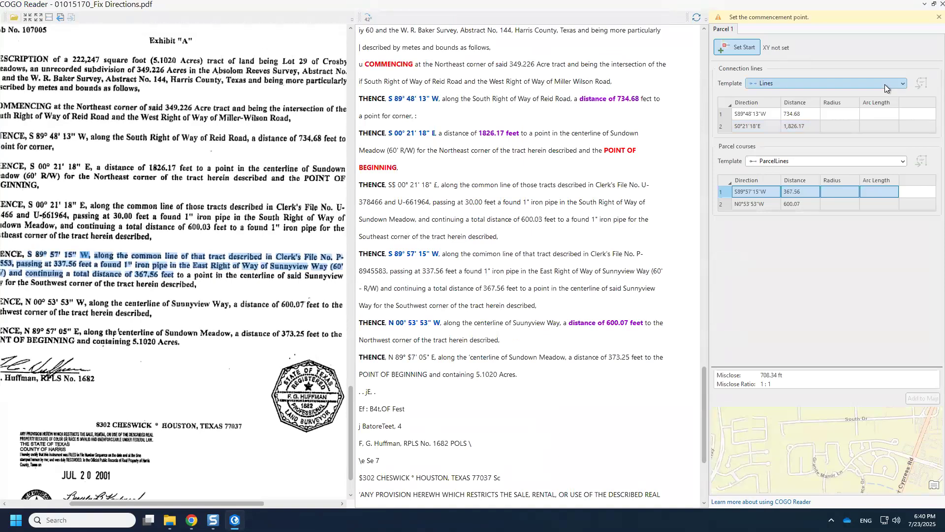
Step: Check the available templates for the connection lines and the parcel courses, keeping Lines and ParcelLines
click(884, 84)
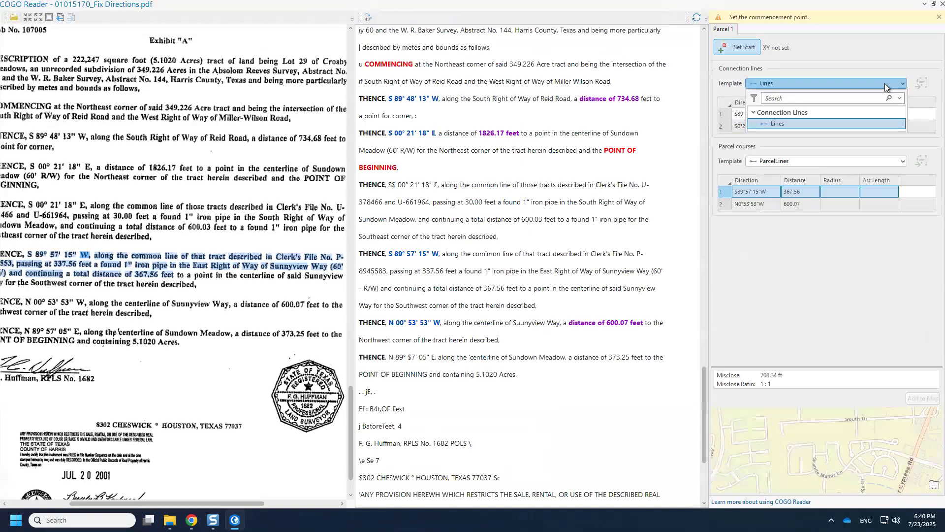
click(840, 158)
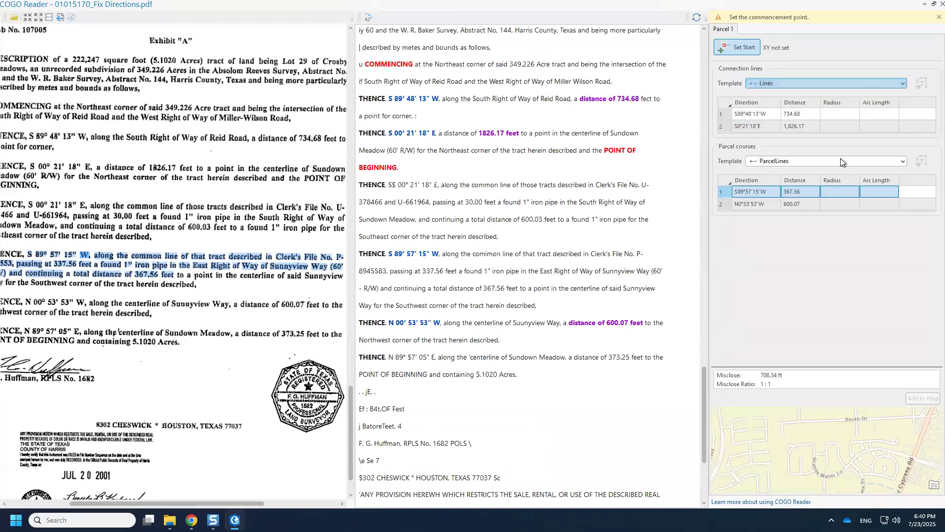
click(851, 161)
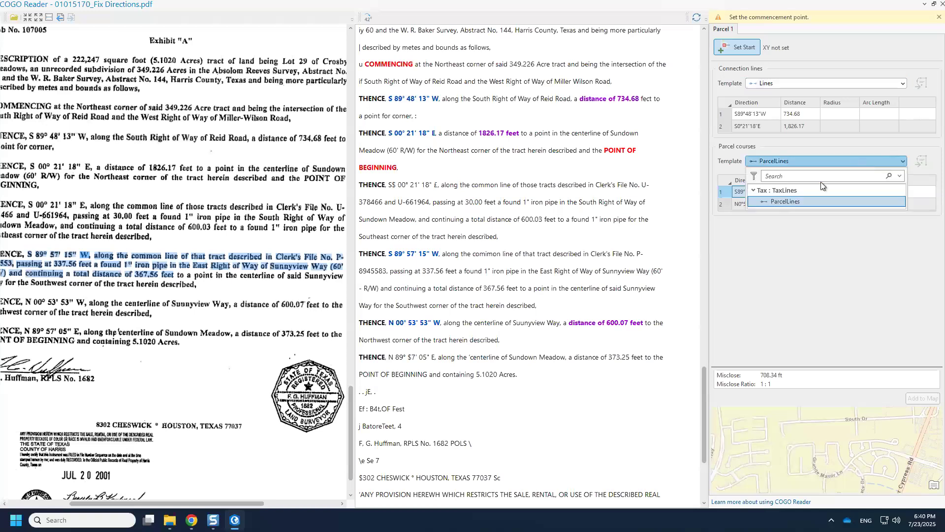
click(798, 200)
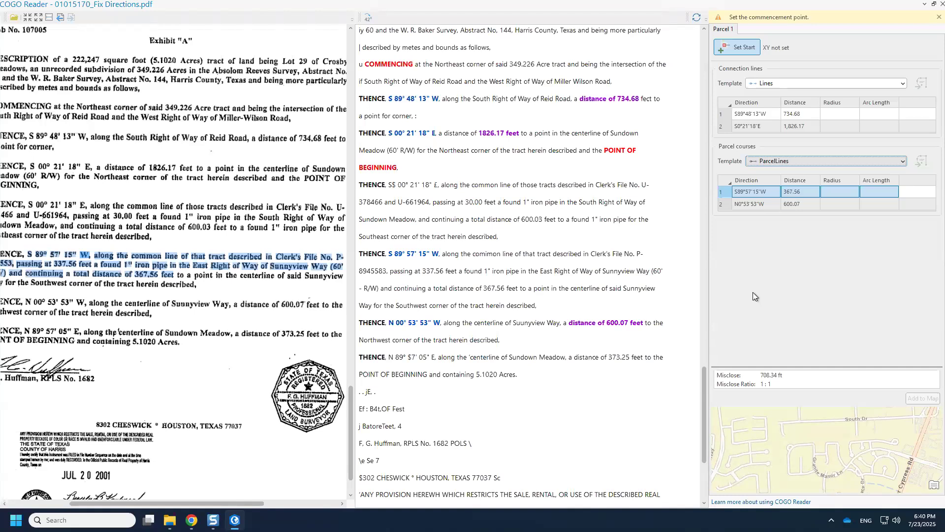
Step: Switch to the PowerPoint presentation COGO Reader – A Deep Dive and start the slide show from the Demo Time slide
mouse_move(615, 1)
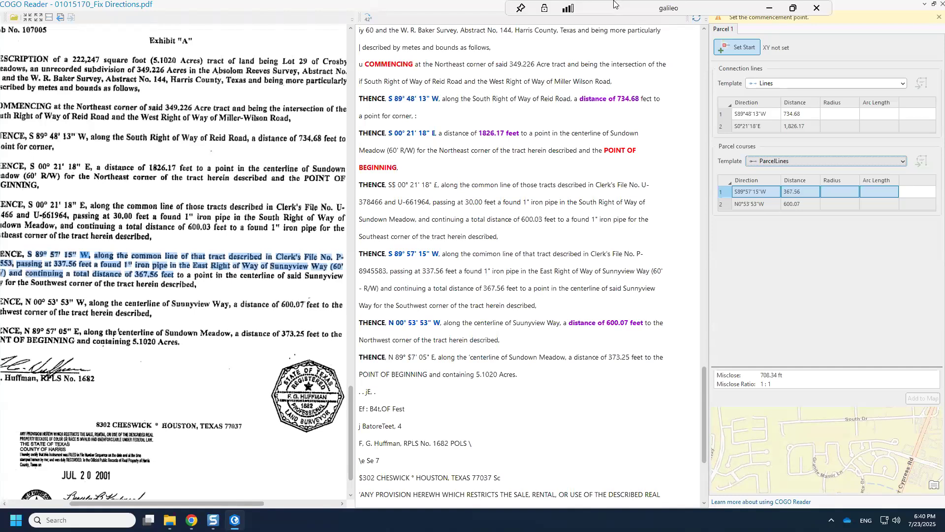
click(769, 10)
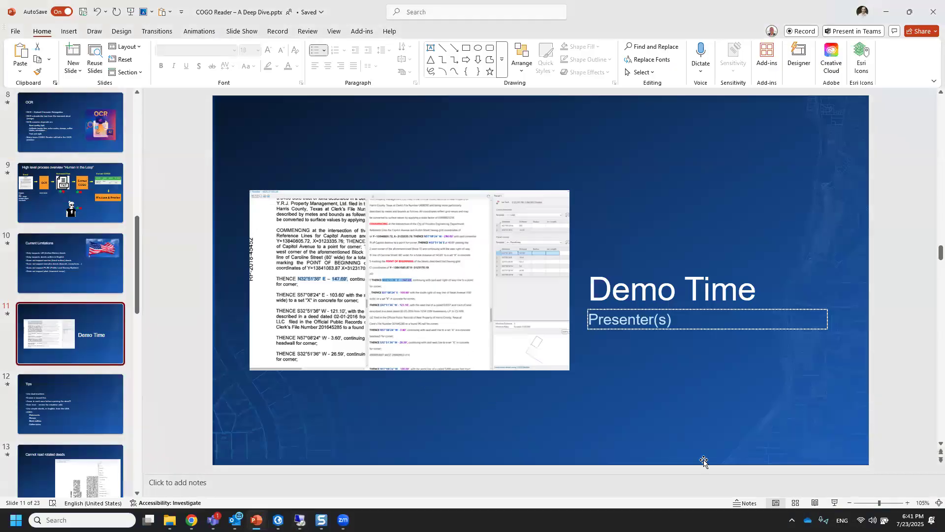
click(836, 502)
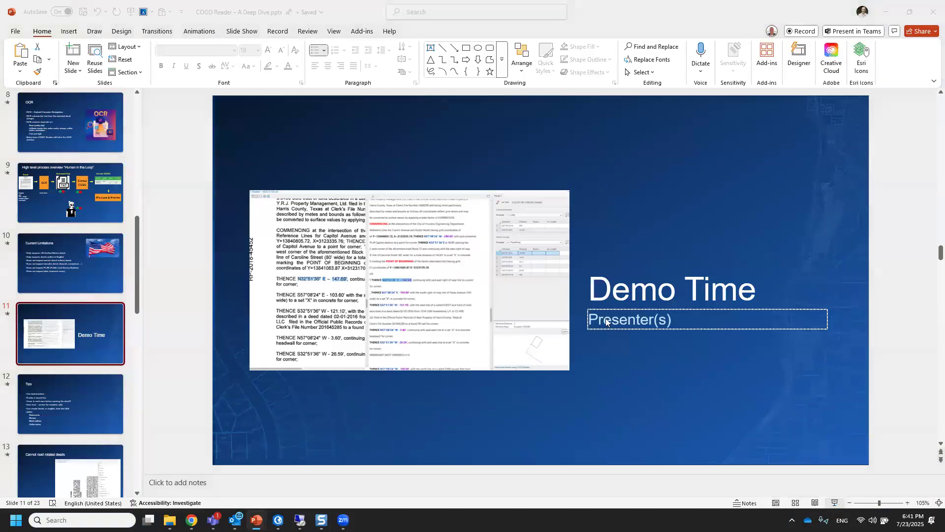
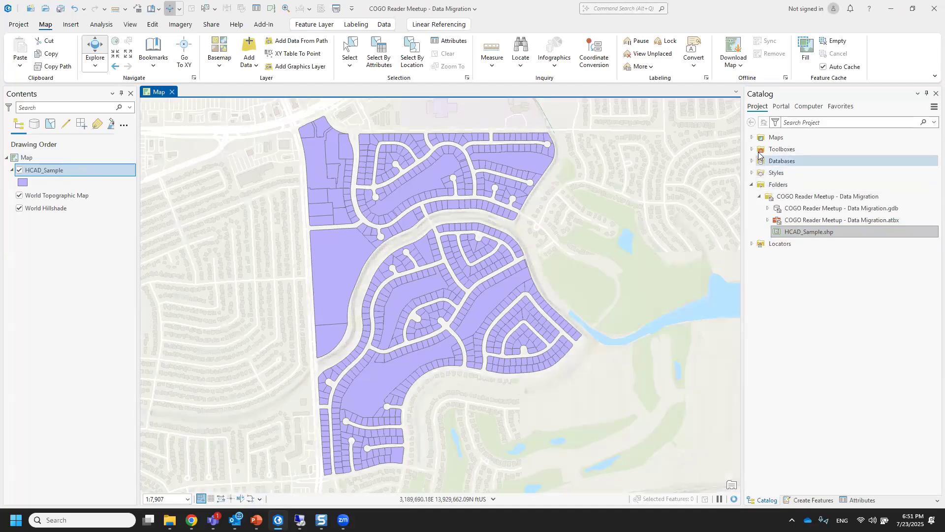
Step: Create a feature dataset named ParcelEditing in COGO Reader Meetup - Data Migration.gdb with the coordinate system NAD_1983_StatePlane_Texas_South_Central_FIPS_4204_Feet
click(752, 161)
click(786, 177)
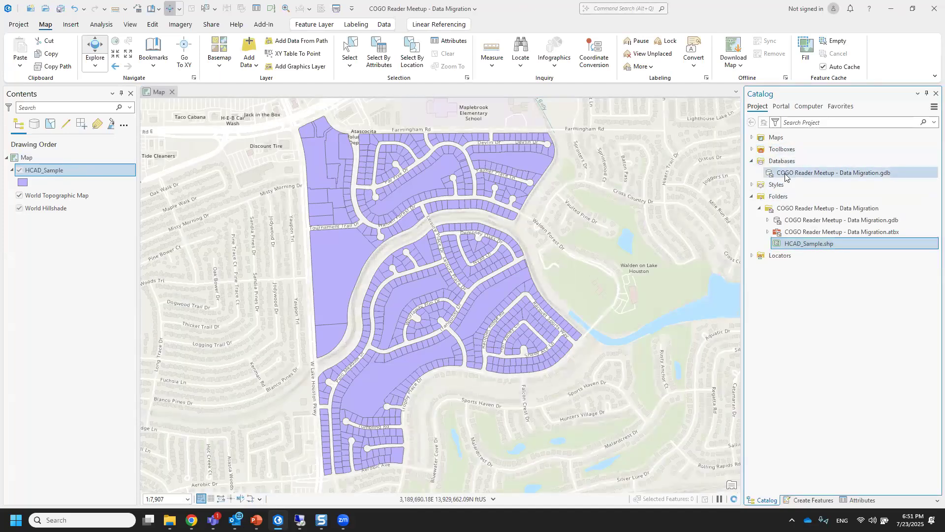
right_click(787, 174)
mouse_move(802, 181)
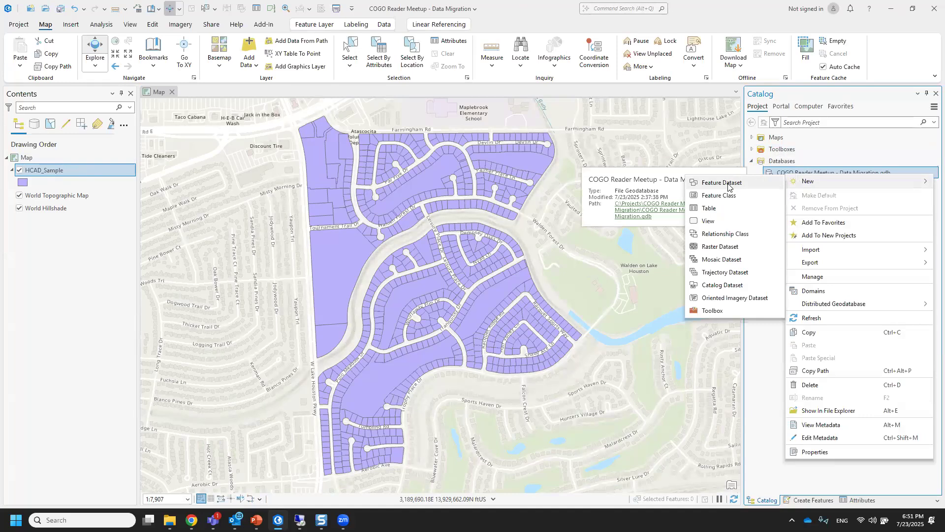
click(732, 184)
click(499, 209)
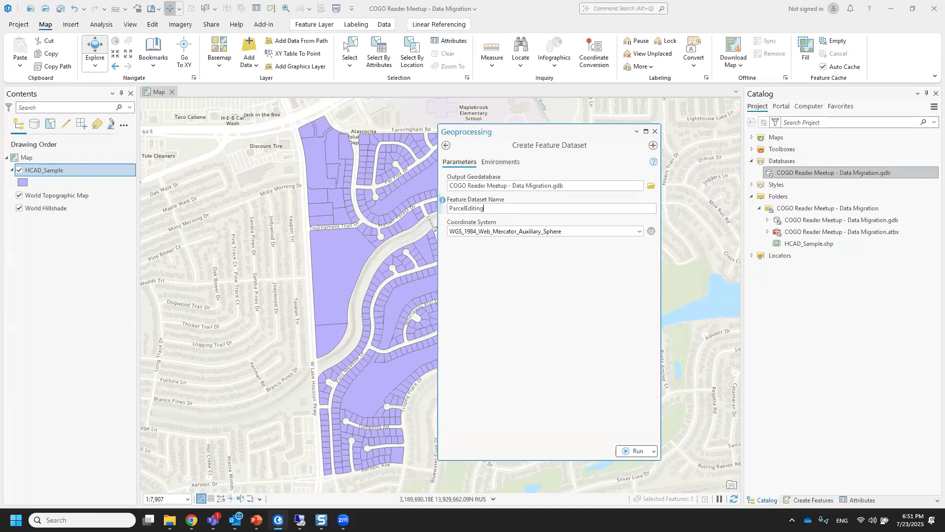
click(639, 231)
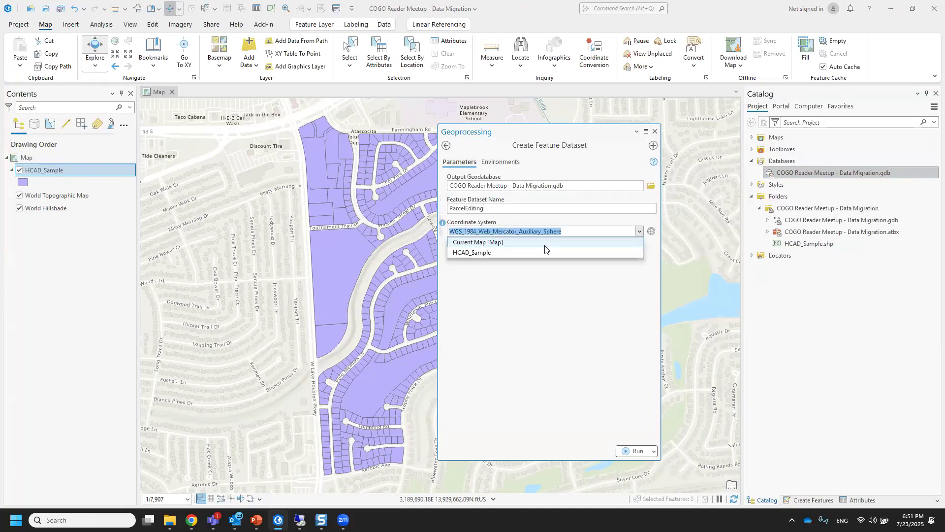
click(545, 246)
click(631, 453)
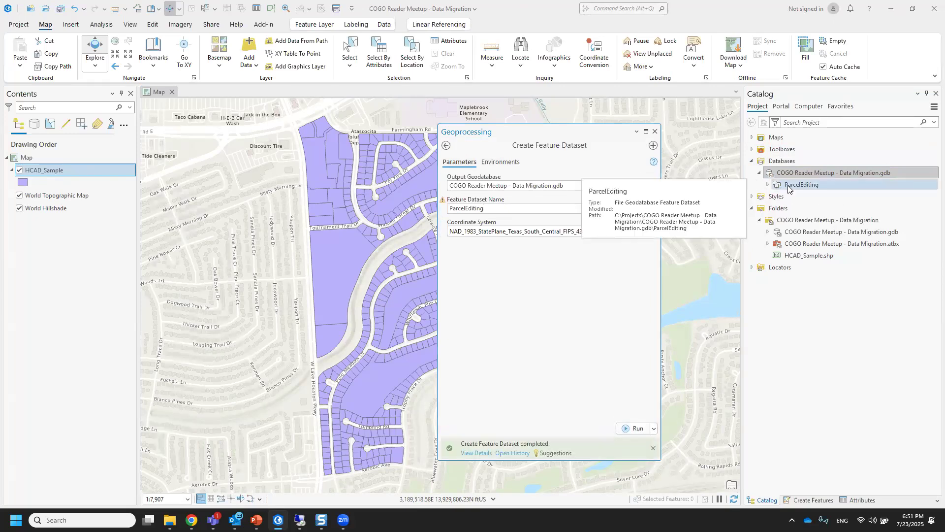
Step: Create a parcel fabric named ParcelFabric in the ParcelEditing feature dataset
right_click(788, 189)
mouse_move(819, 196)
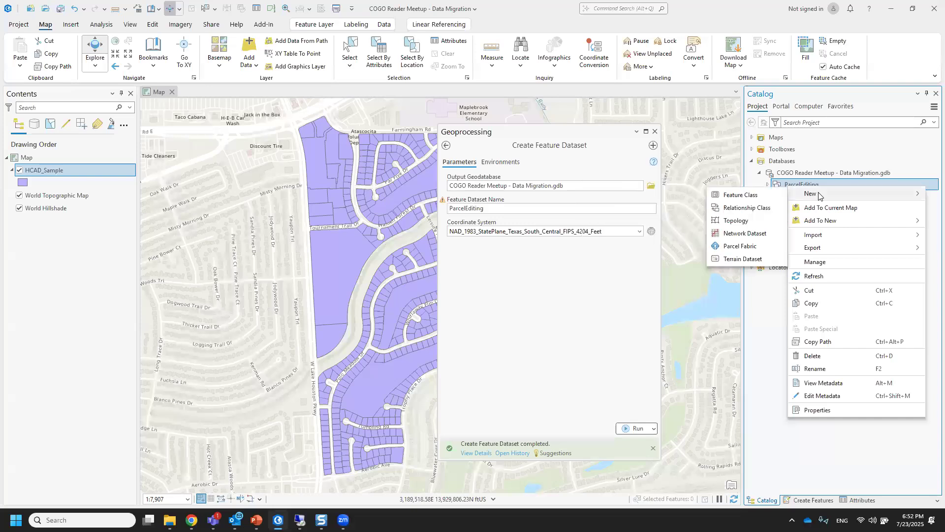
click(740, 246)
click(482, 210)
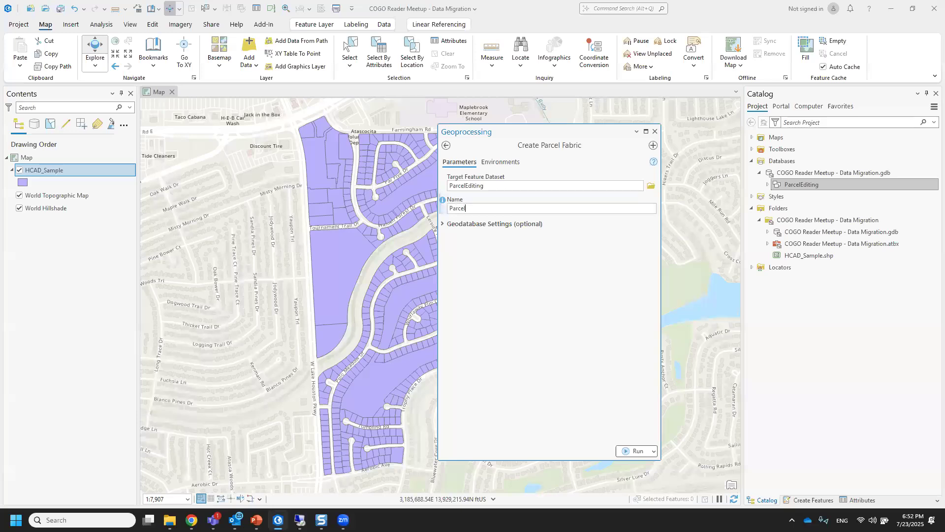
text(ParcelFabric)
click(635, 451)
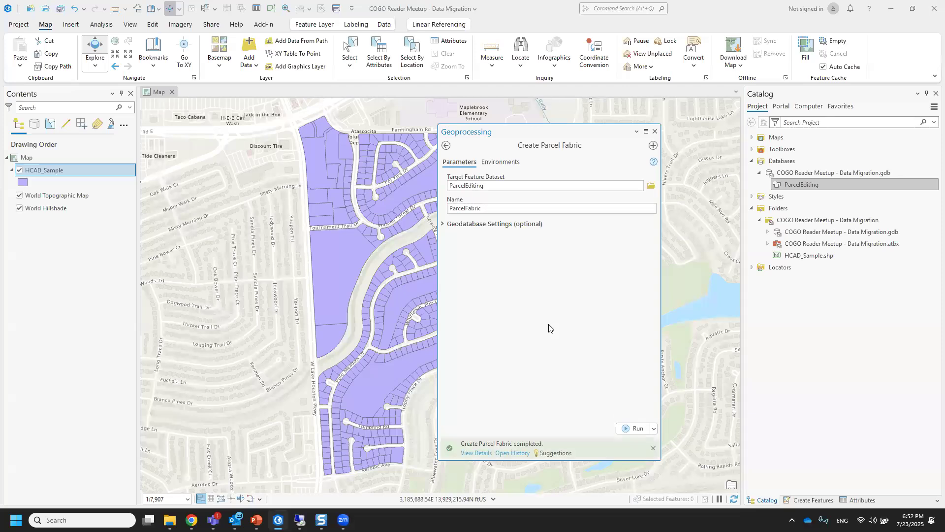
Step: Add a parcel type named Easements to ParcelFabric without administrative boundaries, and close the geoprocessing tool
click(767, 185)
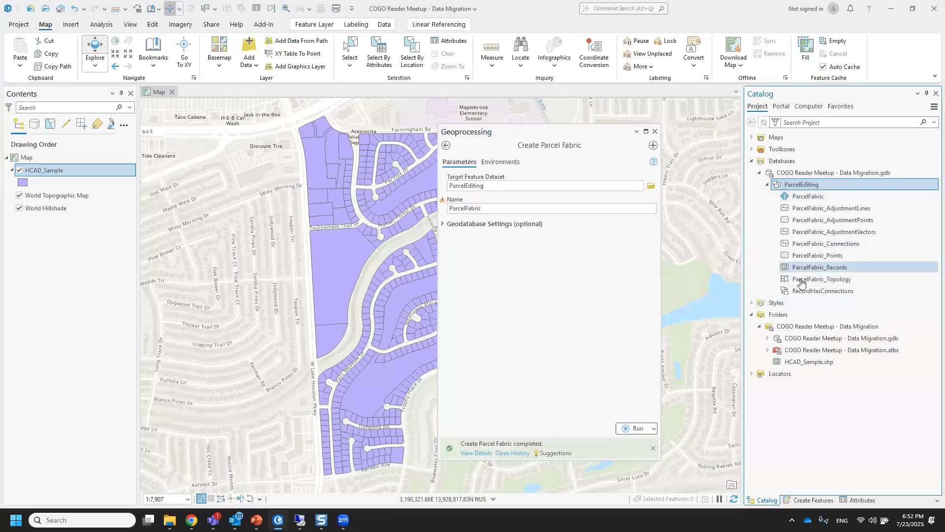
click(797, 199)
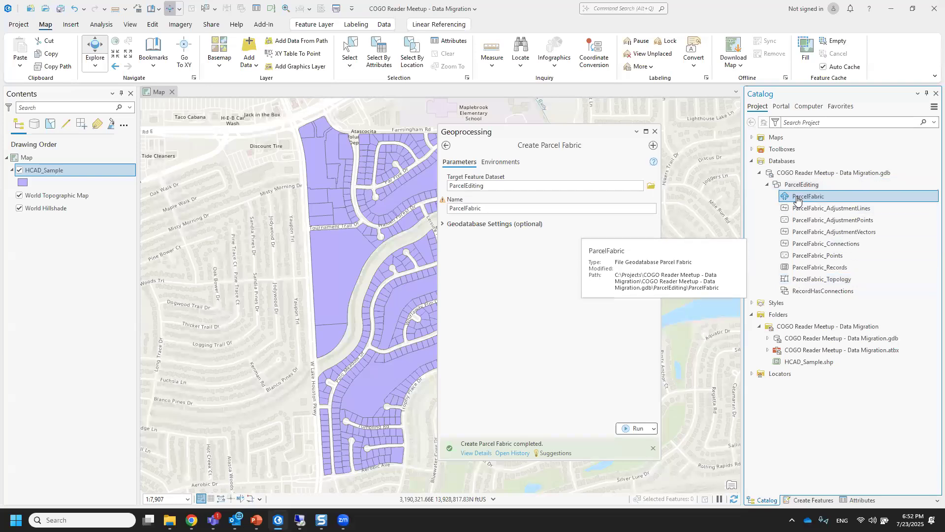
right_click(797, 199)
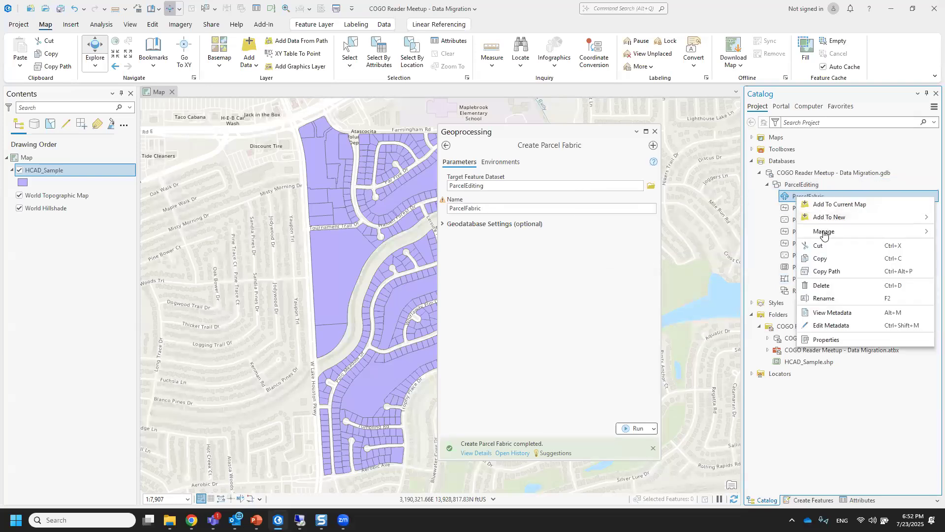
mouse_move(824, 232)
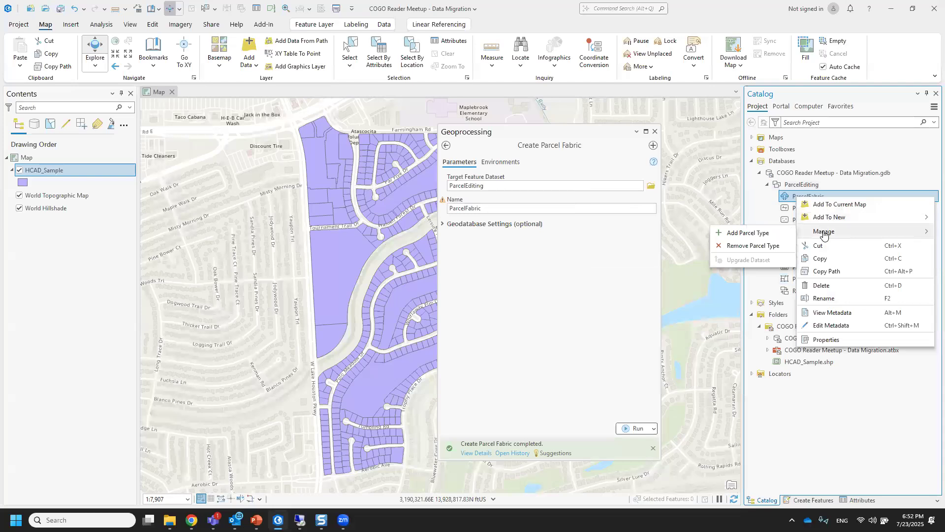
click(757, 235)
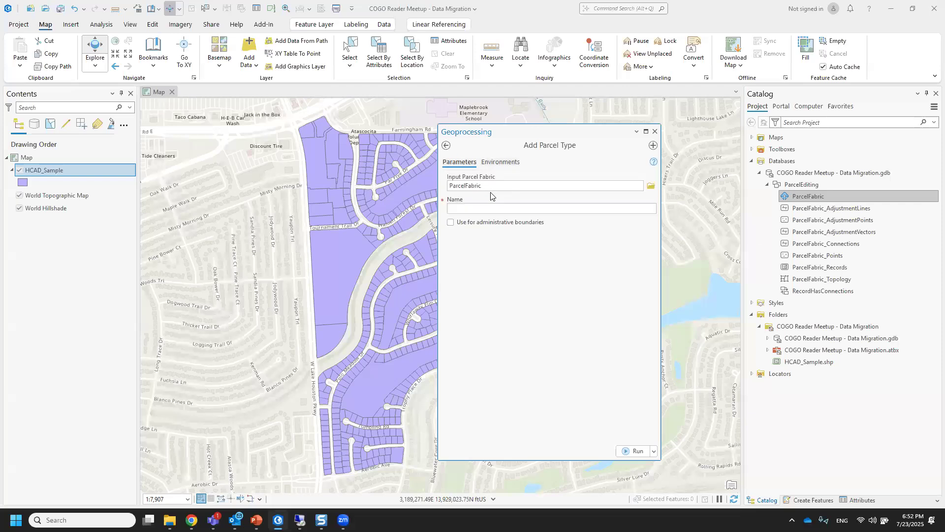
click(477, 207)
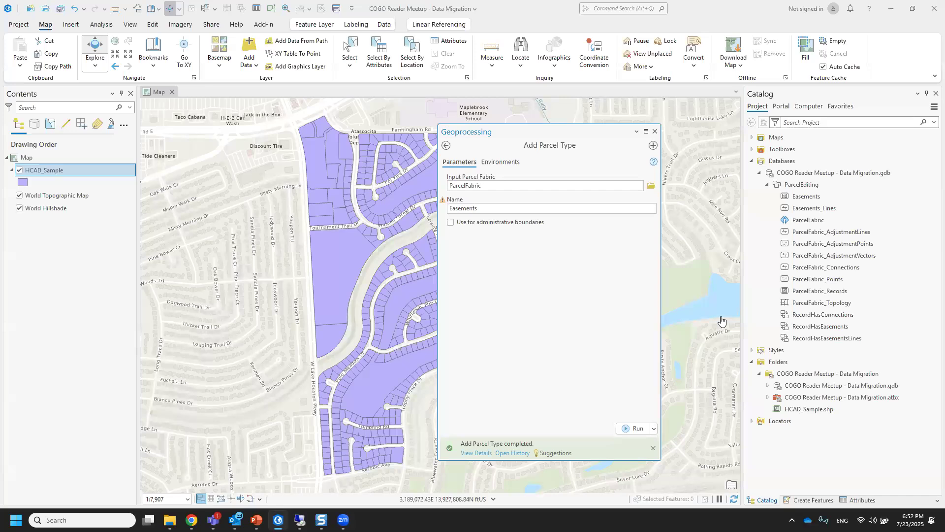
click(655, 132)
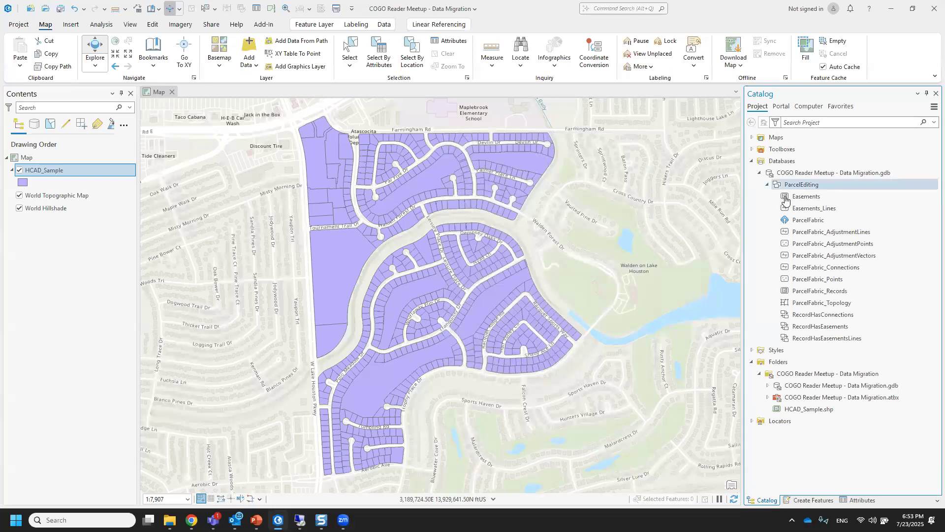
Step: Open the field design of the HCAD_Sample layer
right_click(67, 171)
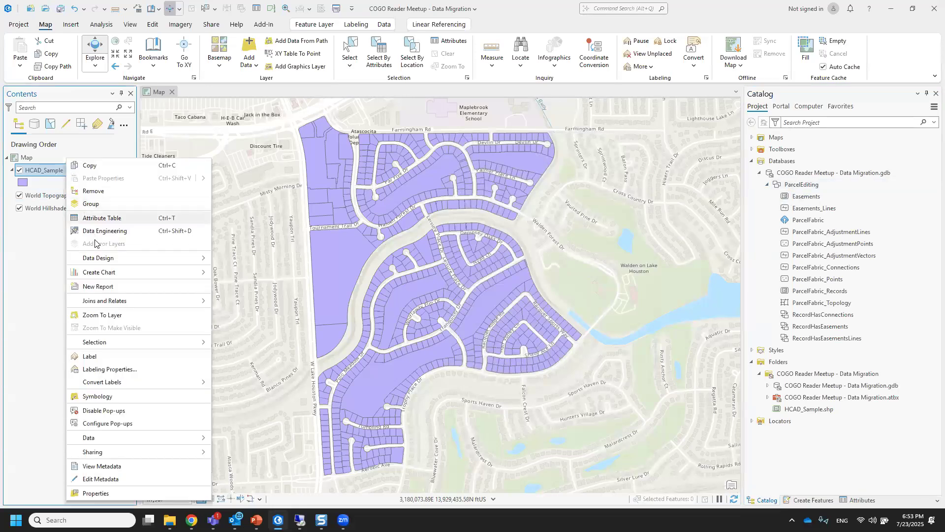
mouse_move(100, 261)
click(231, 260)
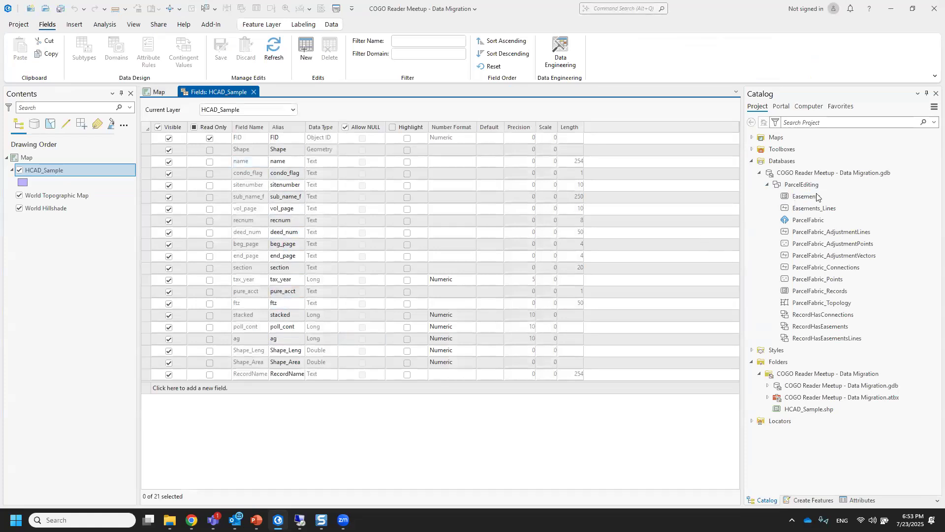
Step: Open the field design of the Easements feature class and return to the HCAD_Sample fields to compare the two schemas
click(814, 196)
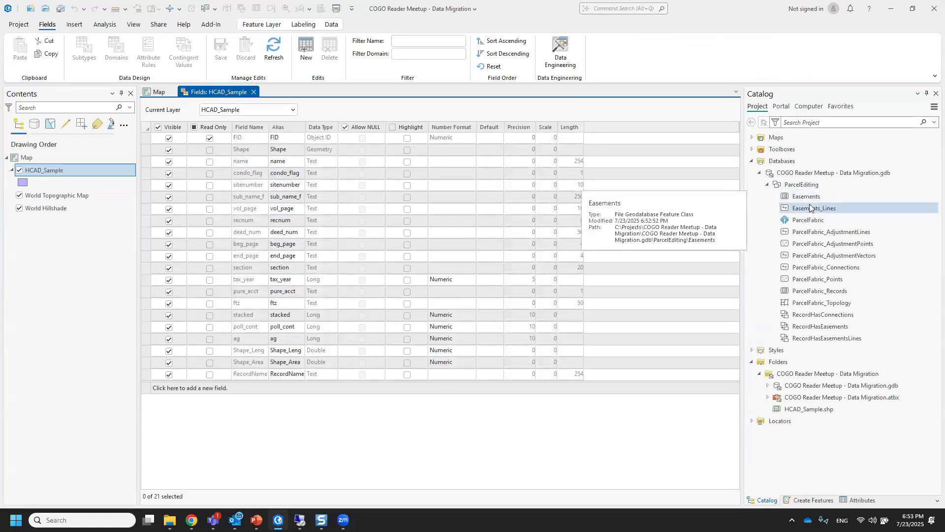
right_click(808, 198)
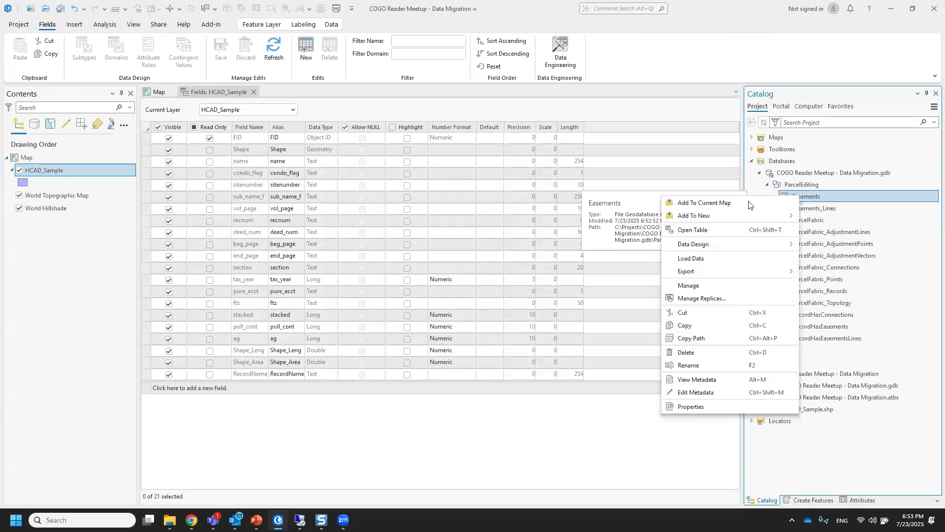
mouse_move(711, 246)
click(827, 246)
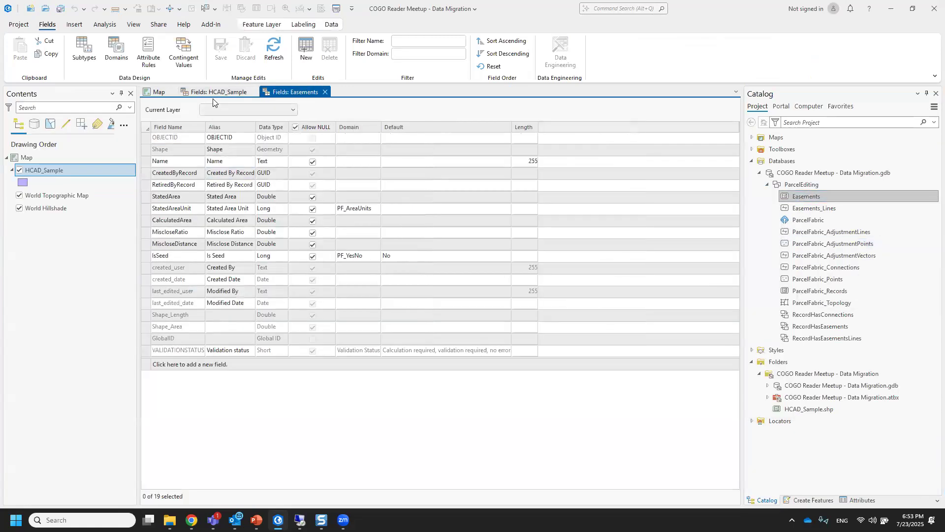
click(211, 93)
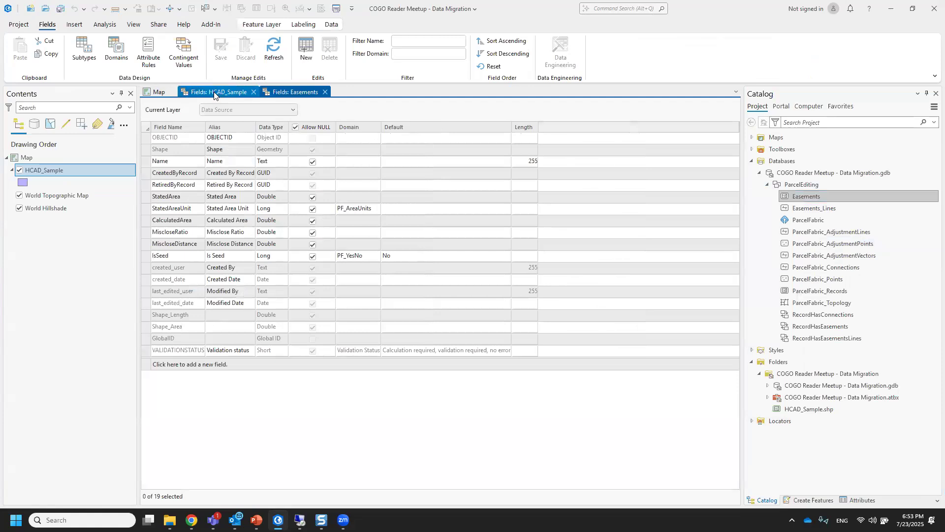
Step: Copy the fields from condo_flag through ag plus RecordName in the HCAD_Sample field design
click(144, 172)
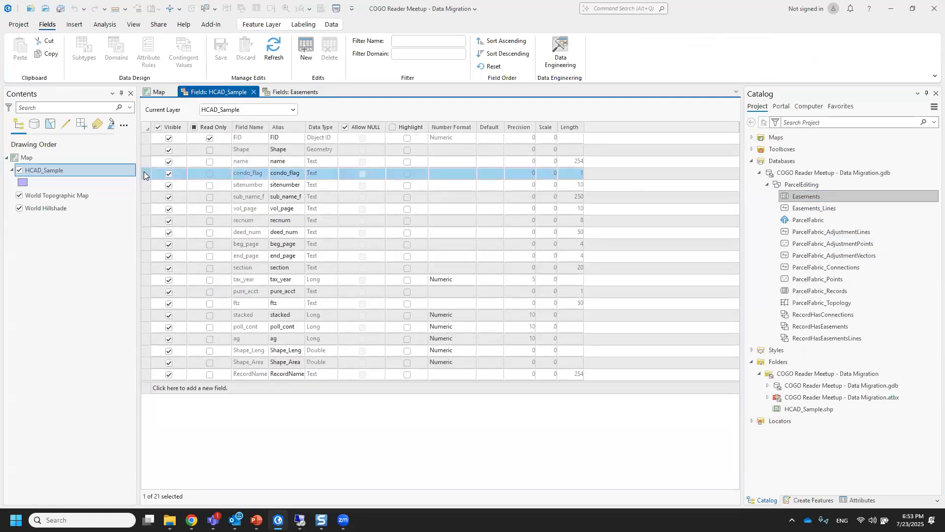
shift+click(145, 339)
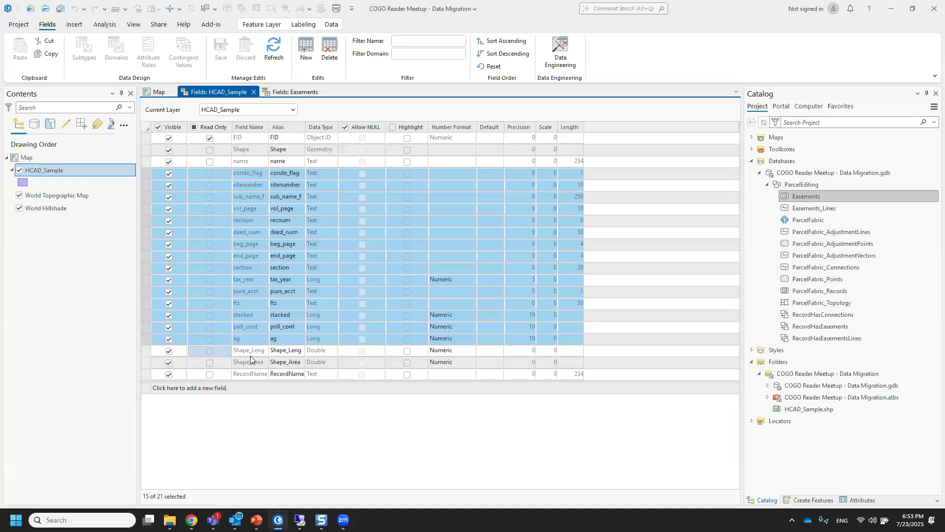
ctrl+click(145, 375)
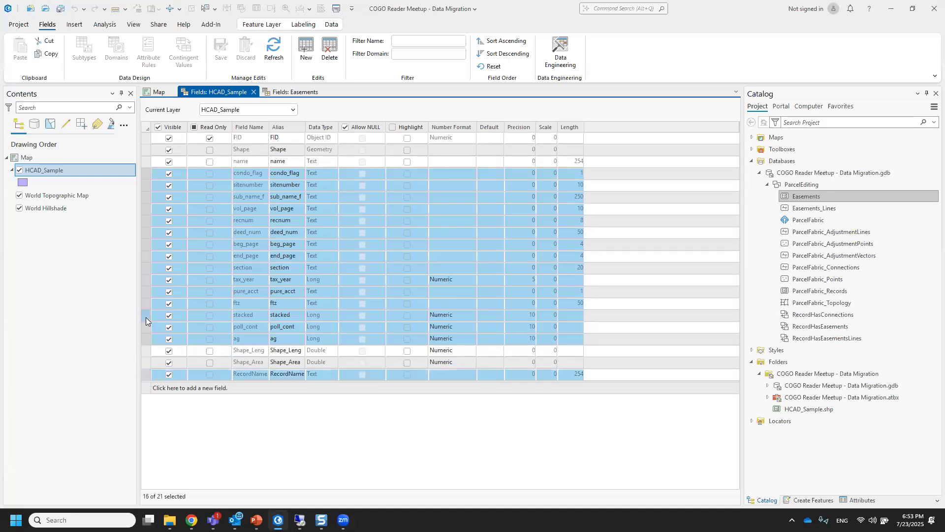
right_click(145, 317)
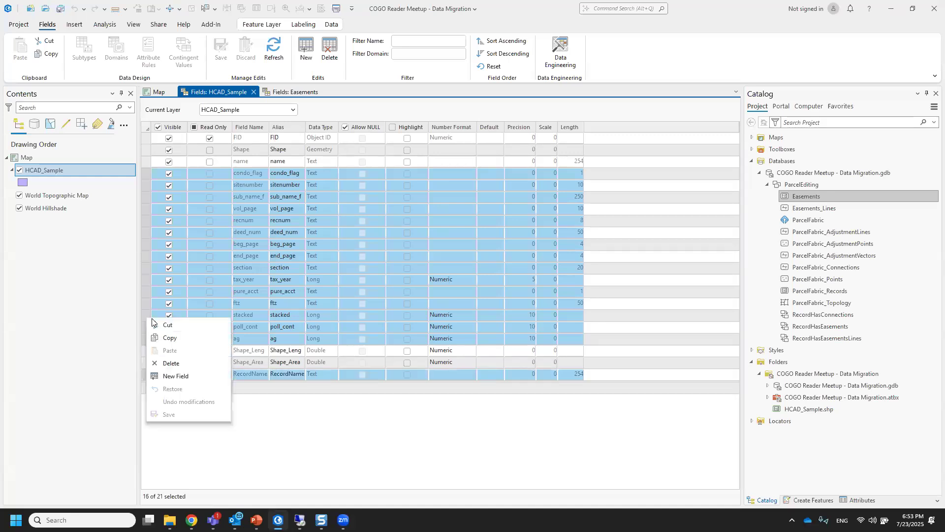
click(167, 338)
Step: Paste the copied fields into the Easements schema, save the changes, and close both field designs
click(285, 93)
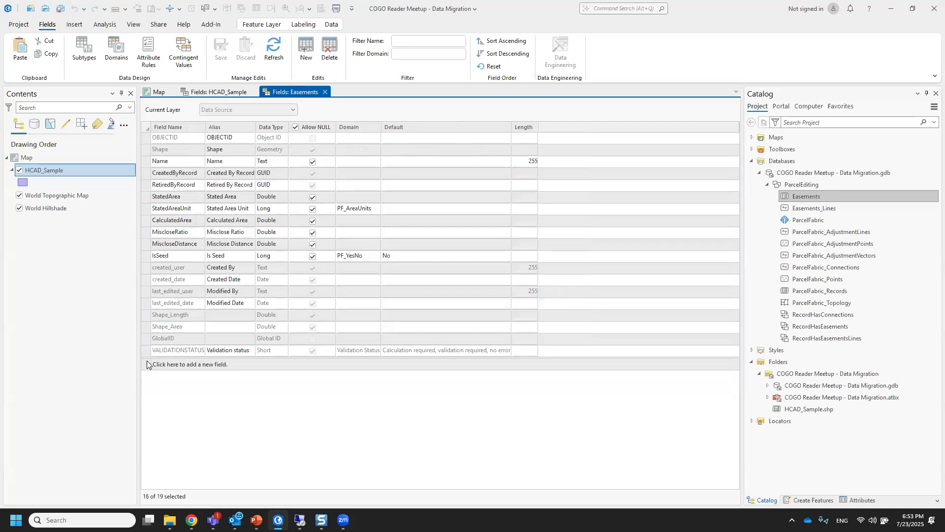
right_click(147, 364)
click(226, 400)
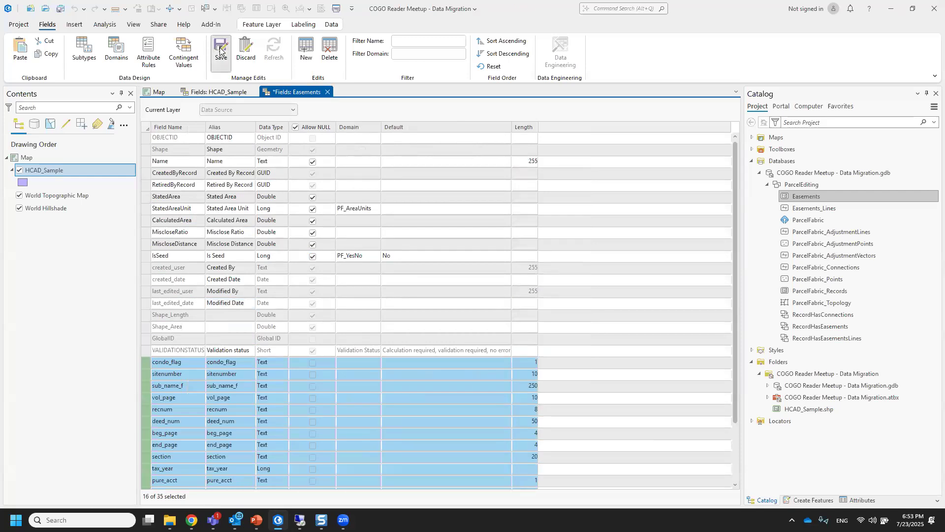
click(220, 49)
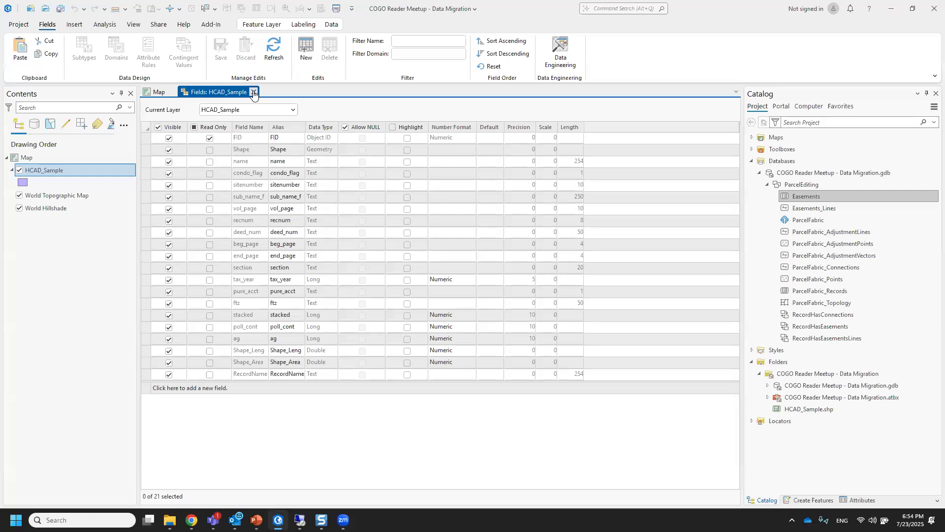
click(254, 93)
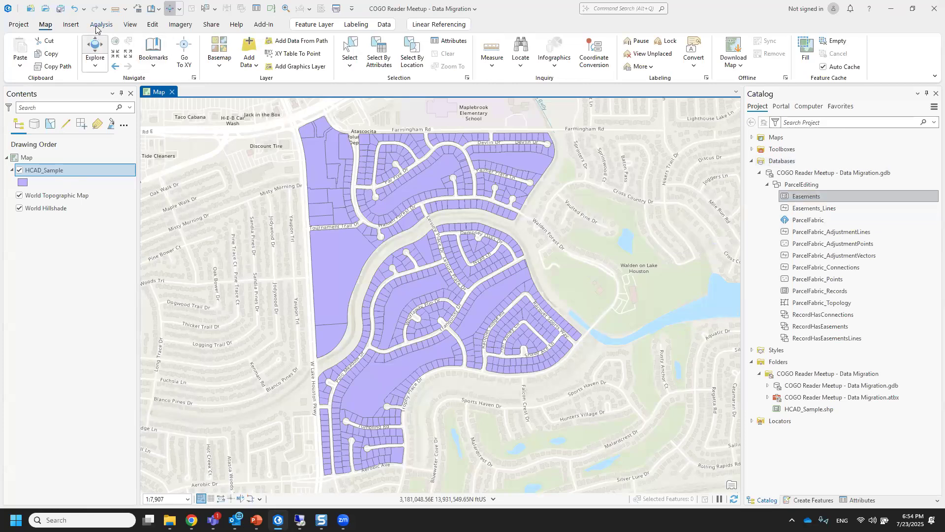
Step: Open the Append geoprocessing tool with Easements as the target dataset and HCAD_Sample as the input dataset
click(101, 25)
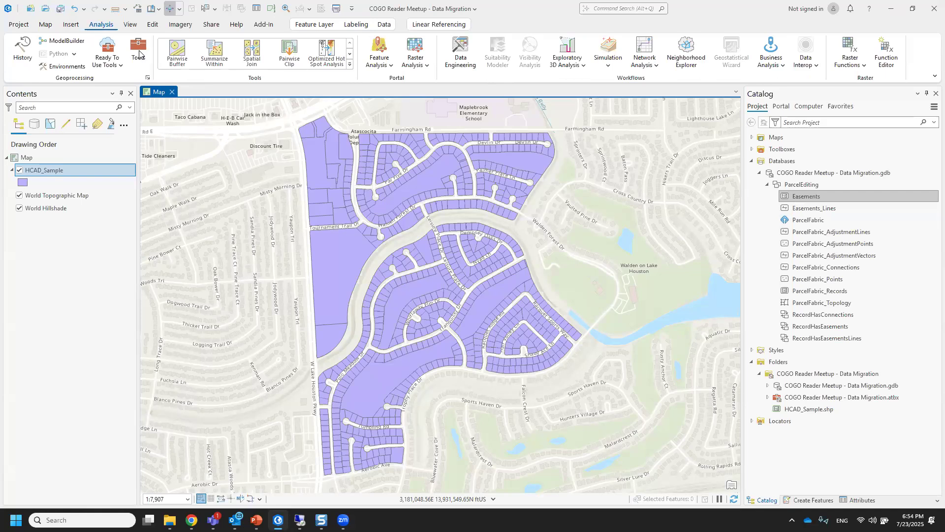
click(139, 54)
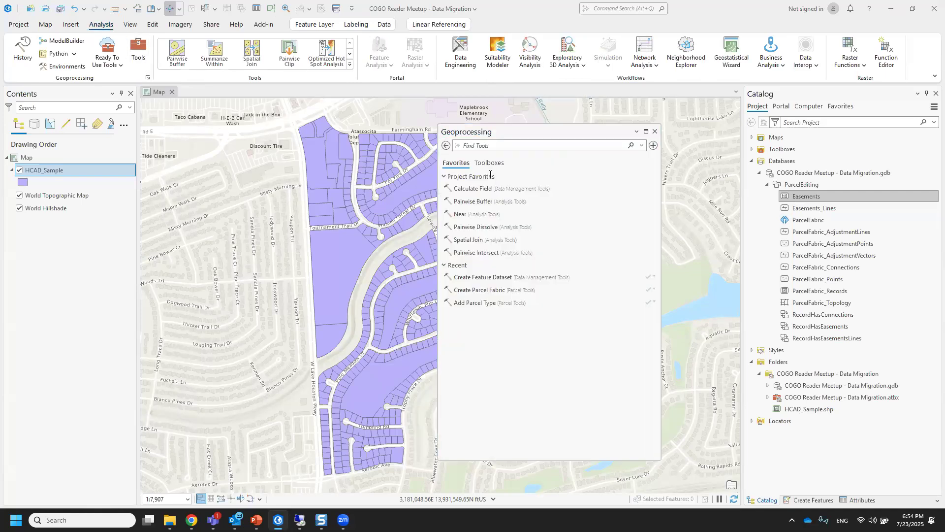
text(a)
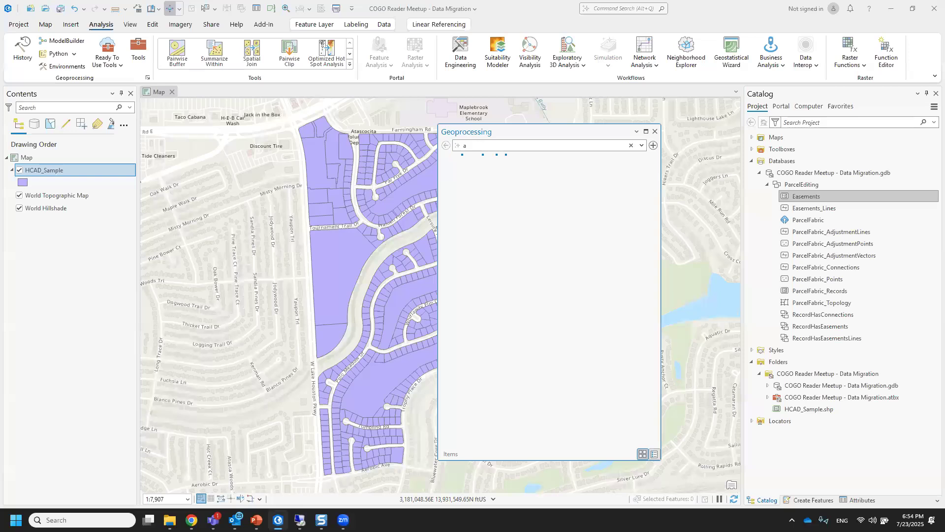
text(ppend)
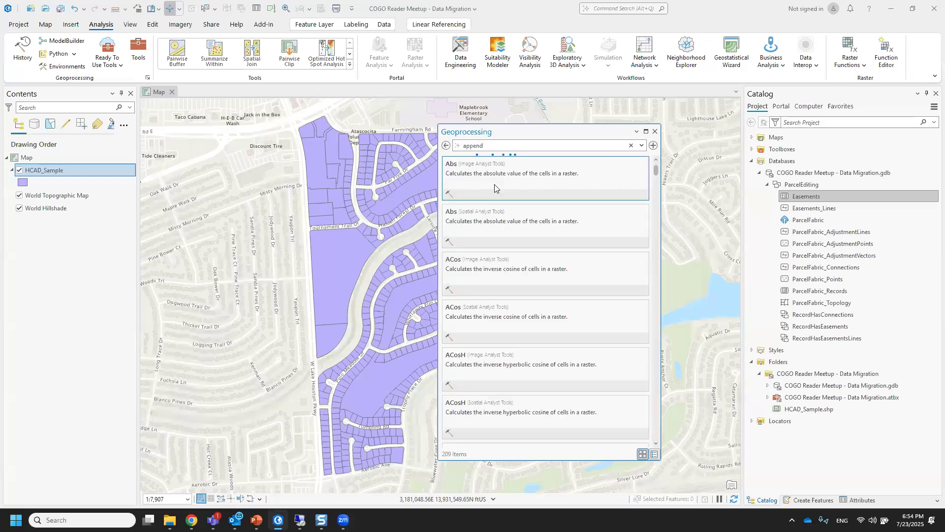
click(495, 183)
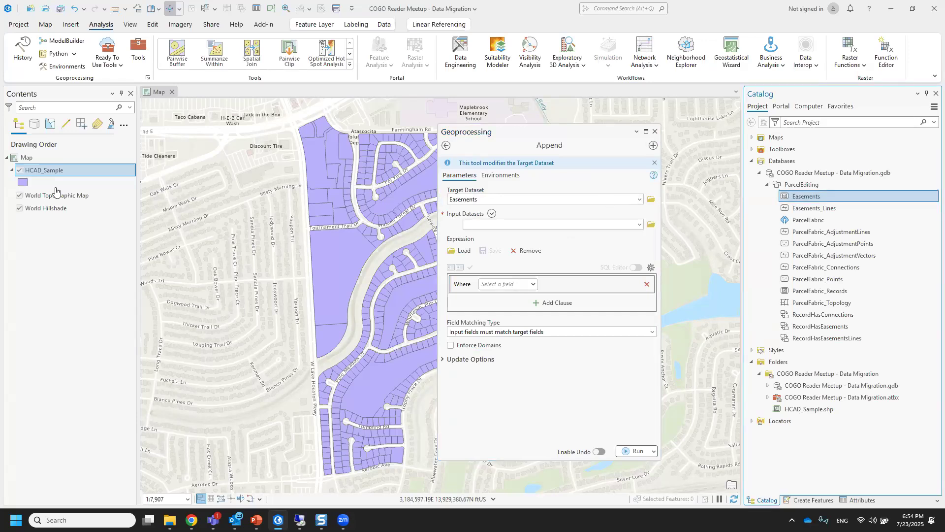
drag(53, 175, 490, 224)
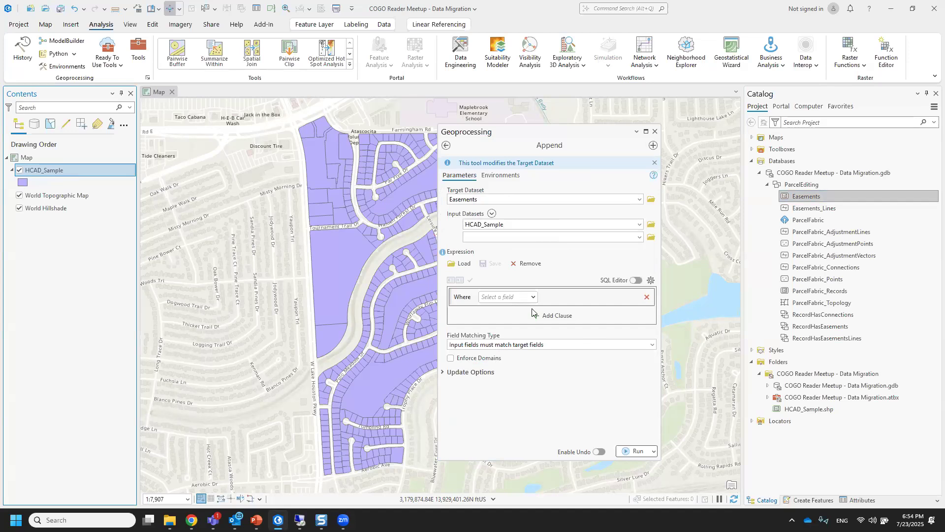
Step: Set the field matching type to use the field map to reconcile field differences, run Append, and close the tool
click(651, 344)
click(550, 365)
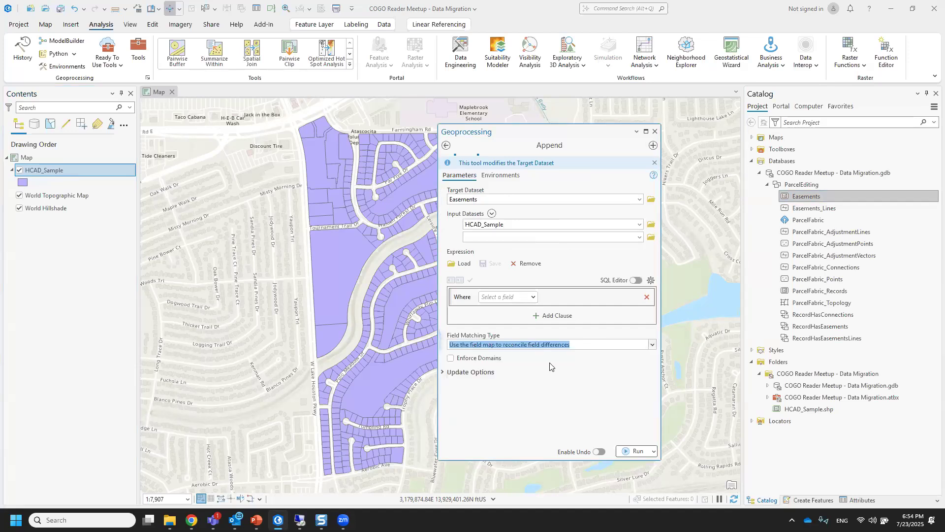
click(629, 452)
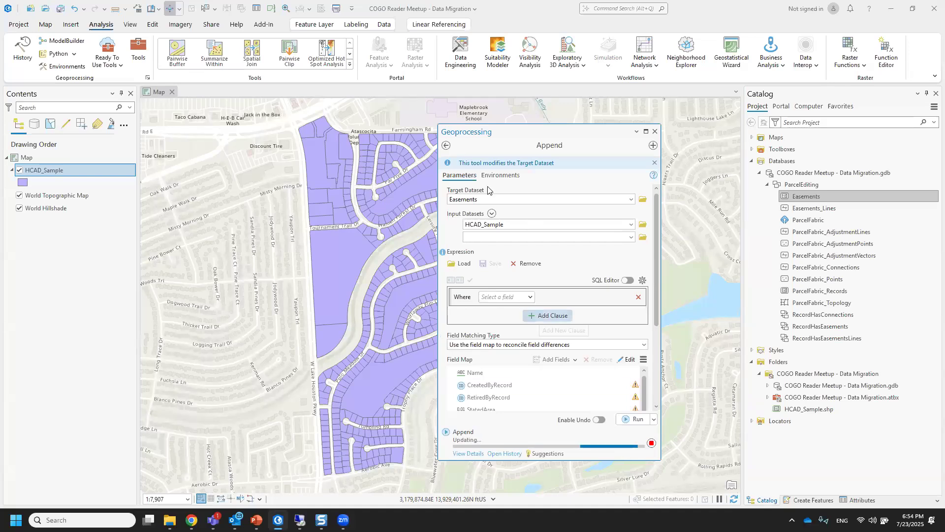
click(655, 133)
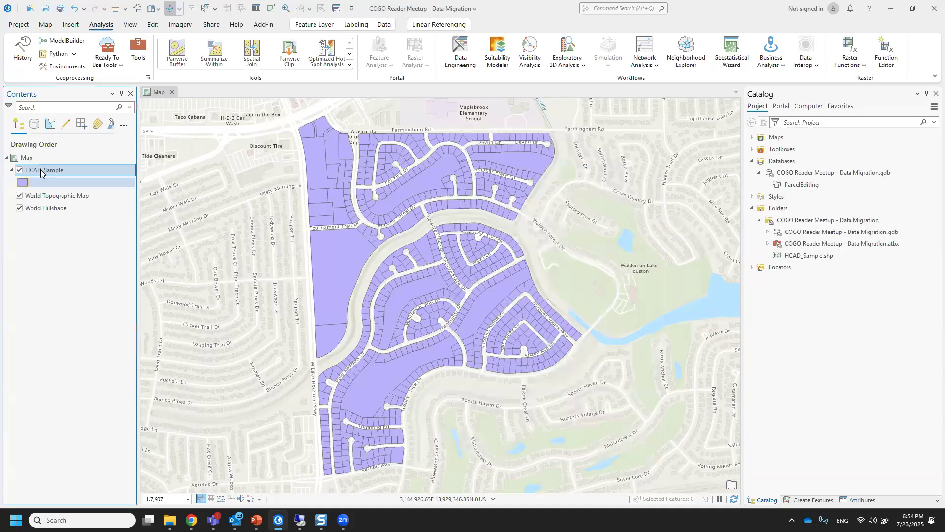
Step: Remove the HCAD_Sample layer from the map and add ParcelFabric to it with editing layers
right_click(40, 169)
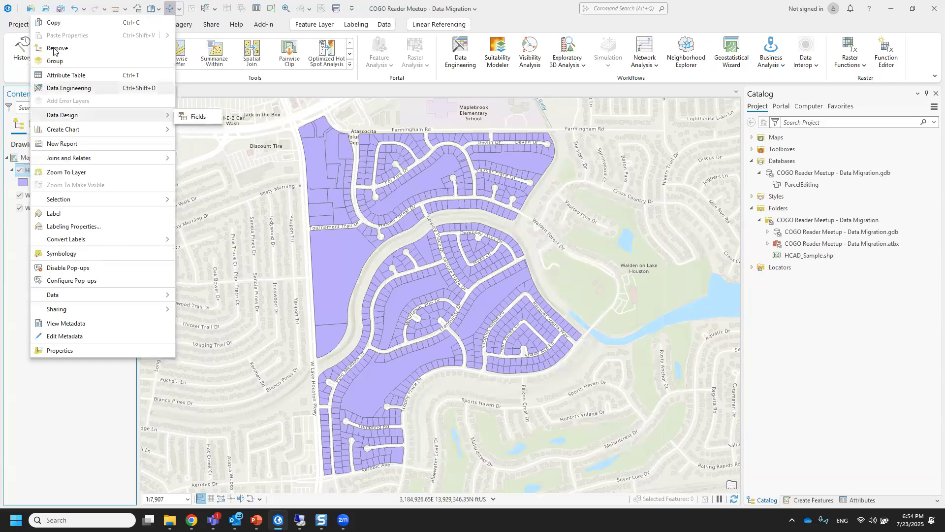
click(591, 188)
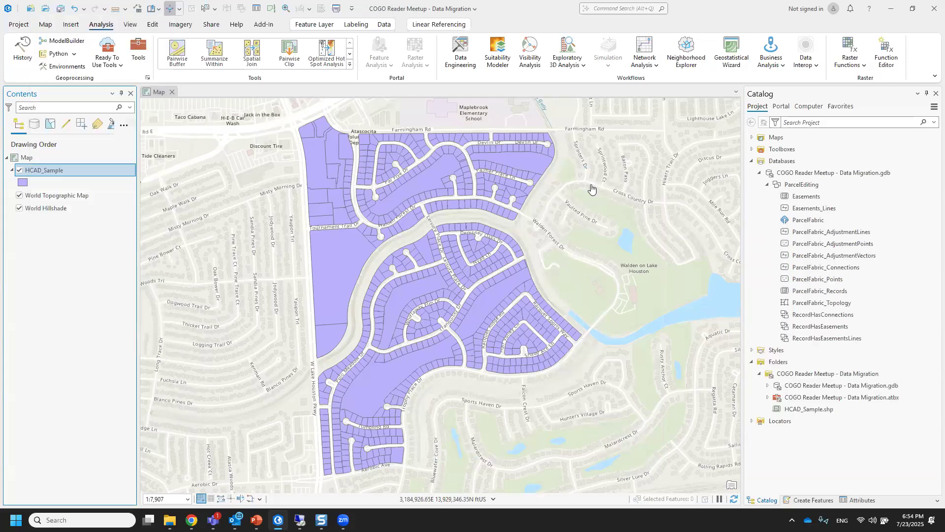
click(803, 221)
right_click(804, 221)
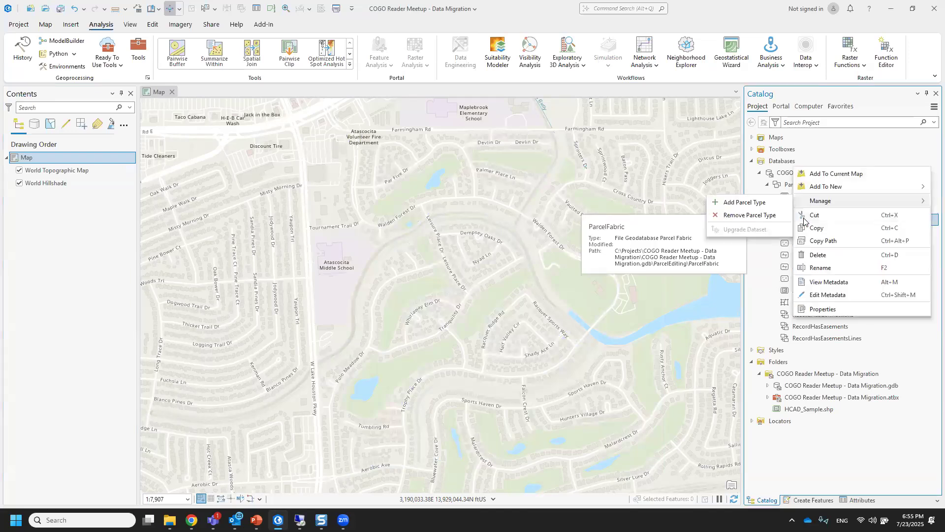
click(830, 179)
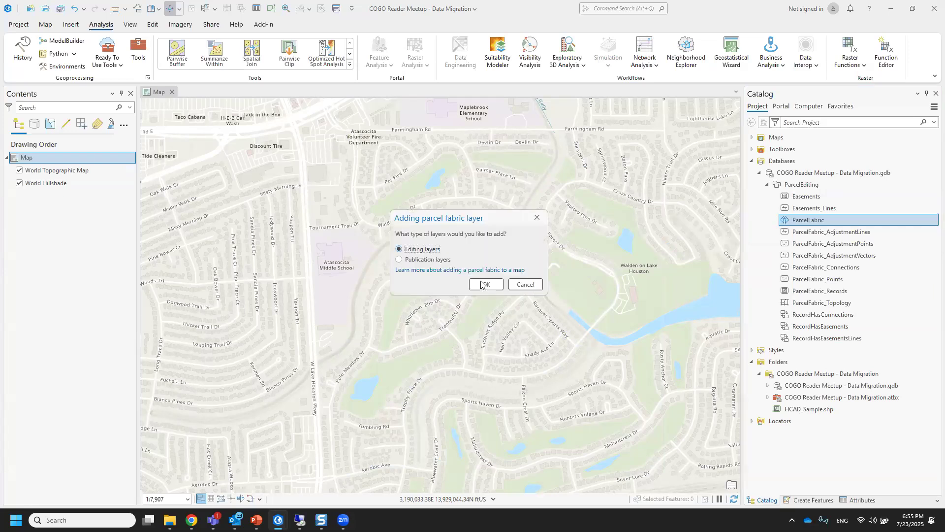
click(481, 284)
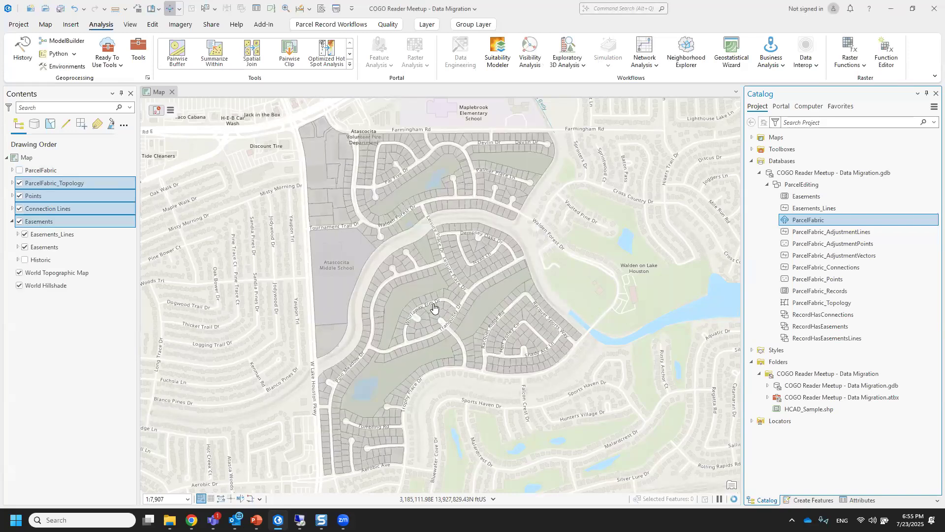
Step: Examine the vertices and nodes of the migrated parcels around Whirlaway Elm Dr
scroll(425, 310, up, 4)
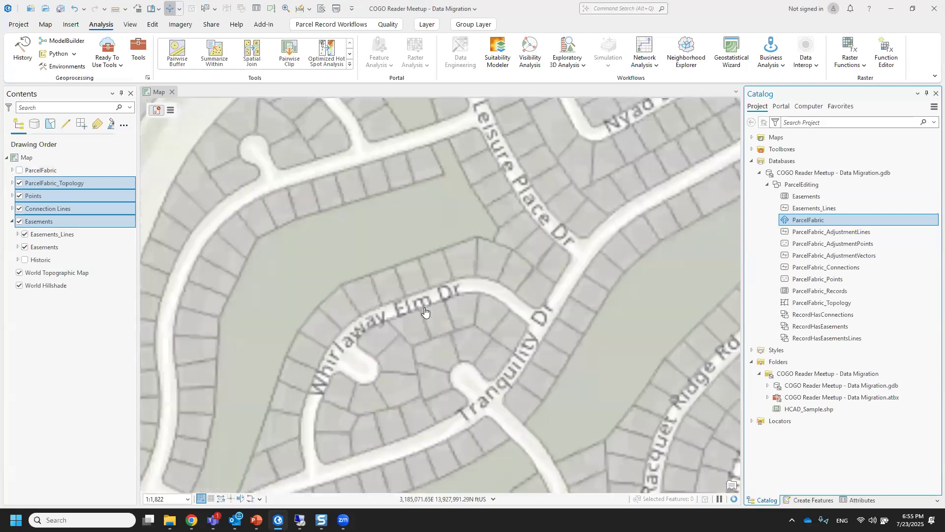
scroll(426, 311, up, 1)
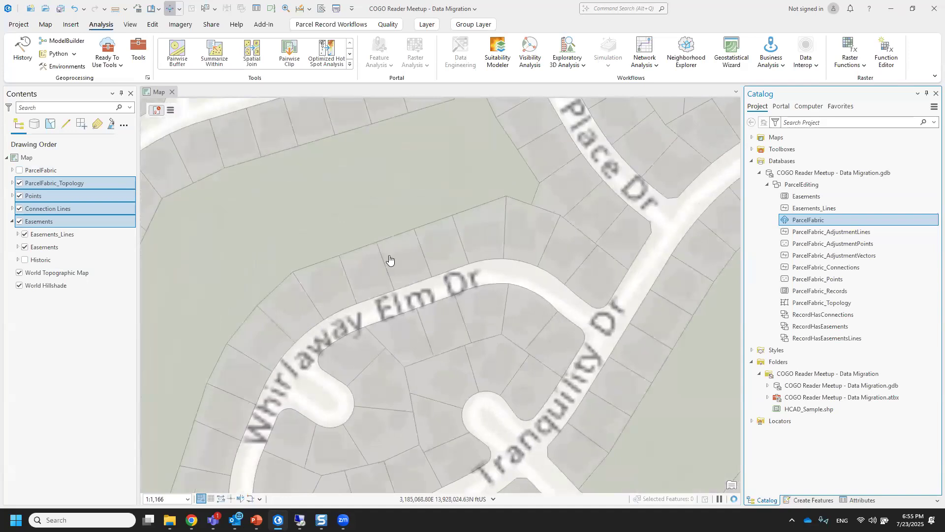
scroll(390, 259, up, 1)
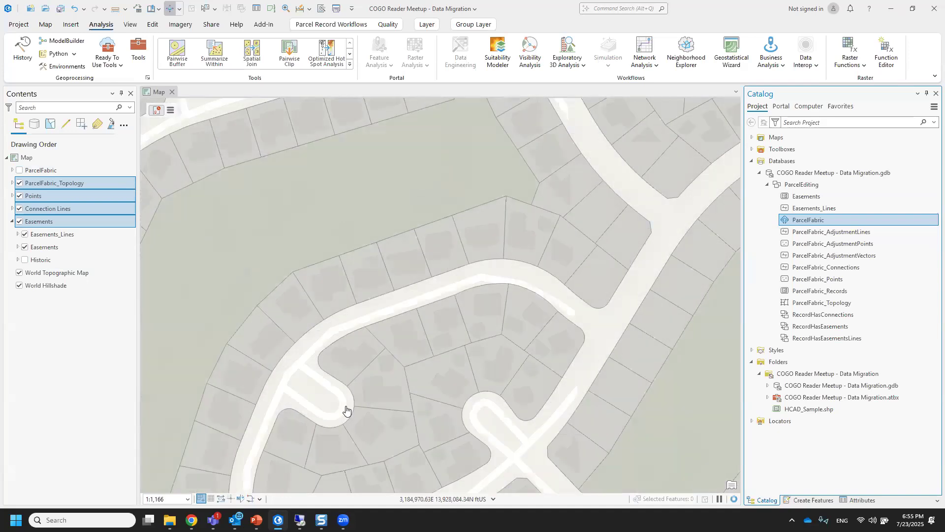
click(247, 500)
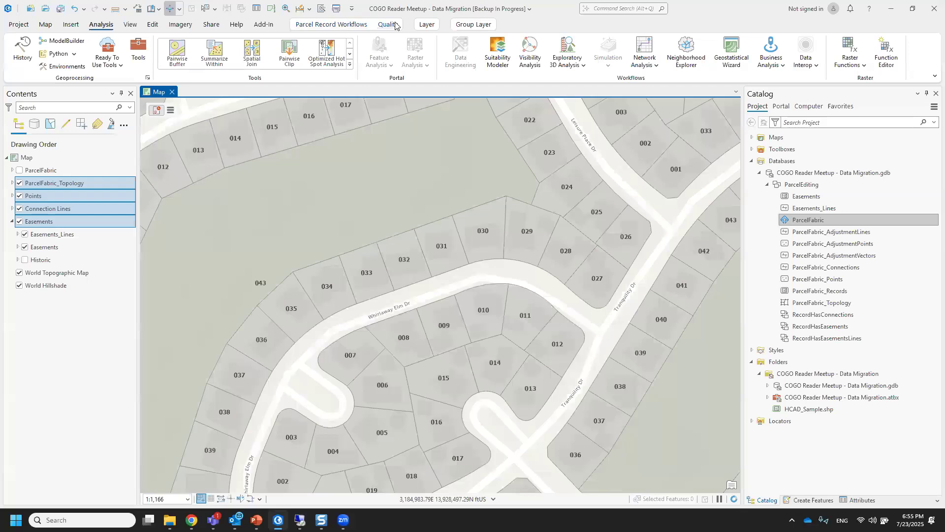
Step: Set up Simplify By Straight Lines And Circular Arcs for the Easements polygons with a maximum allowable offset of 0.5 International Feet
click(395, 24)
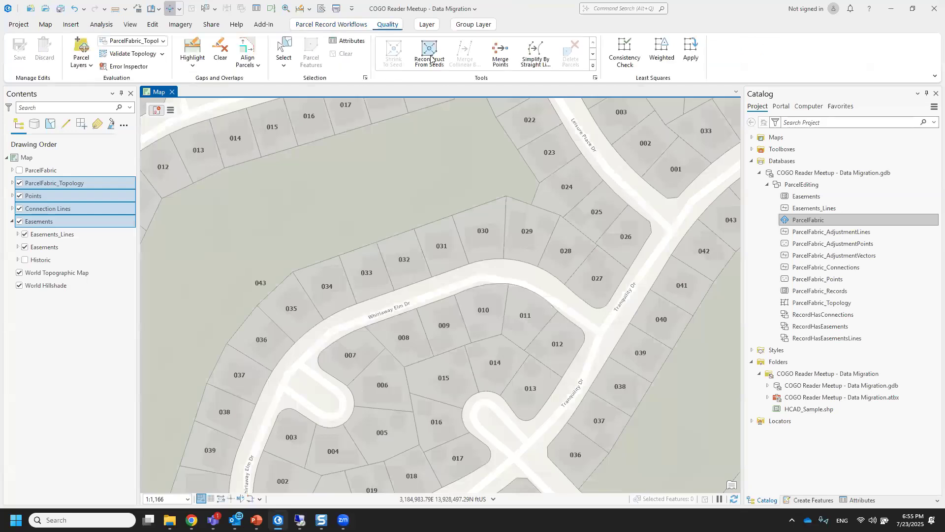
click(535, 53)
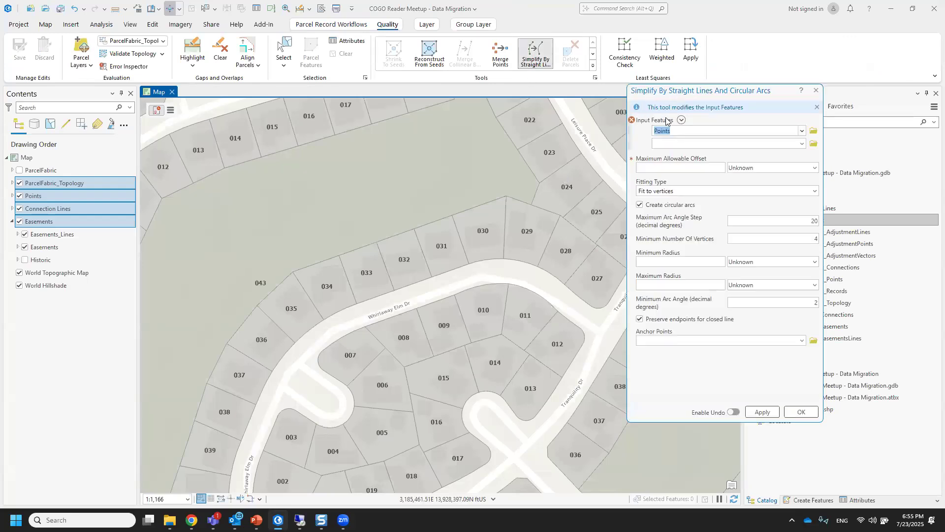
click(802, 131)
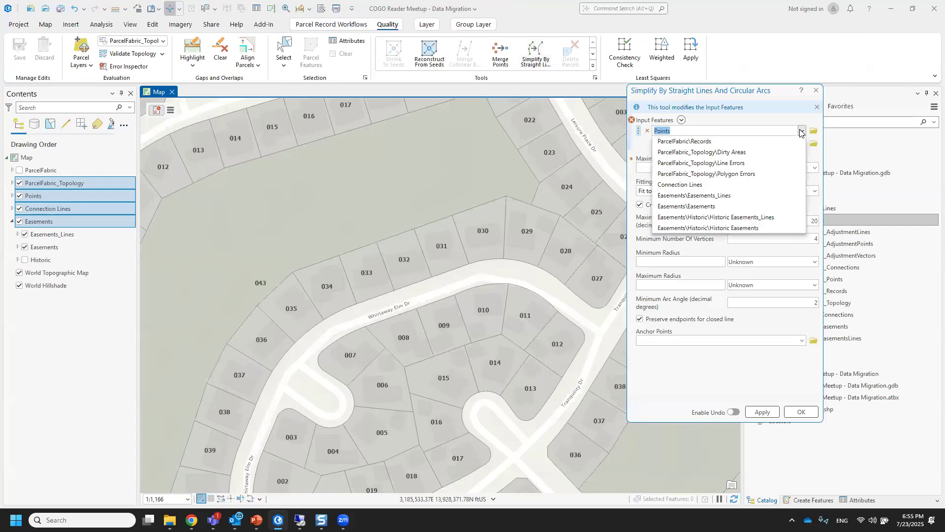
click(710, 207)
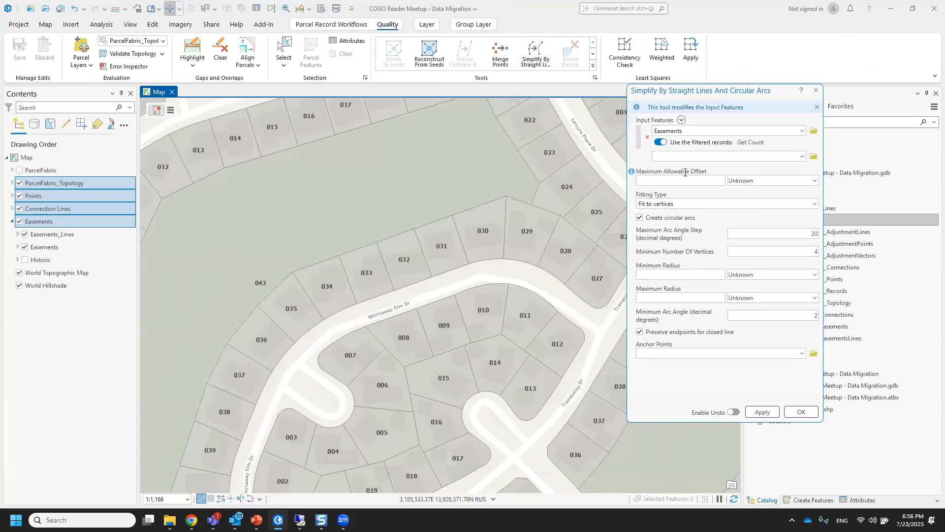
text(0.5)
click(815, 182)
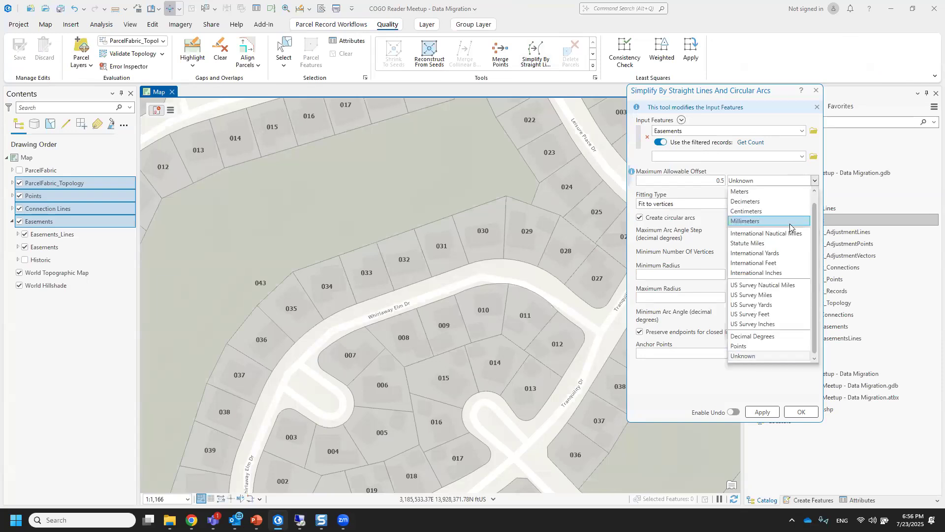
click(774, 263)
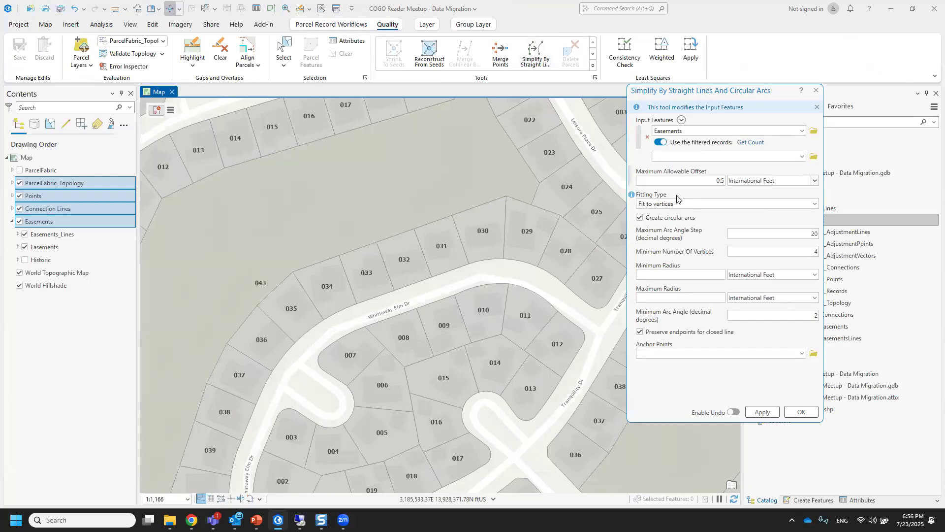
Step: Enter the minimum and maximum arc radii in International Feet and run the simplification
click(669, 276)
text(1)
click(678, 299)
text(1)
click(801, 416)
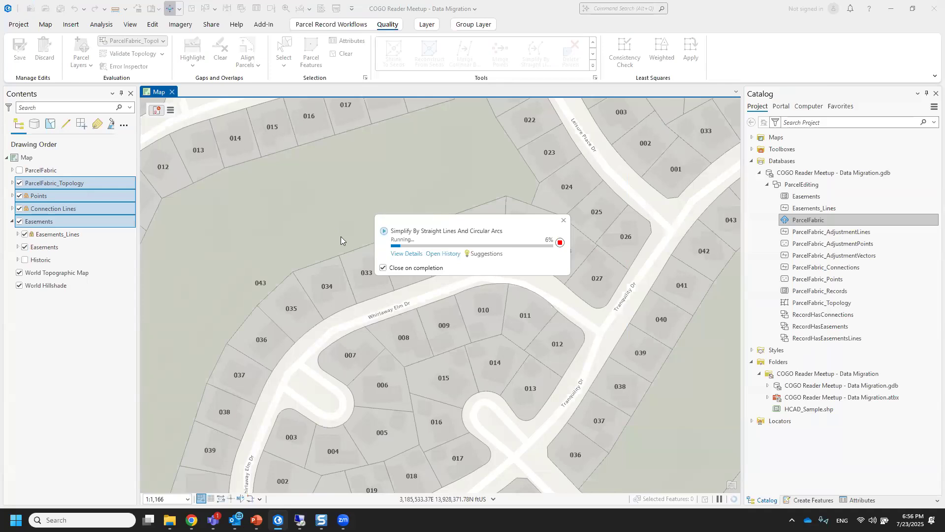
Step: Display vertices and nodes on the map to check the simplified parcel boundaries and curves
click(249, 500)
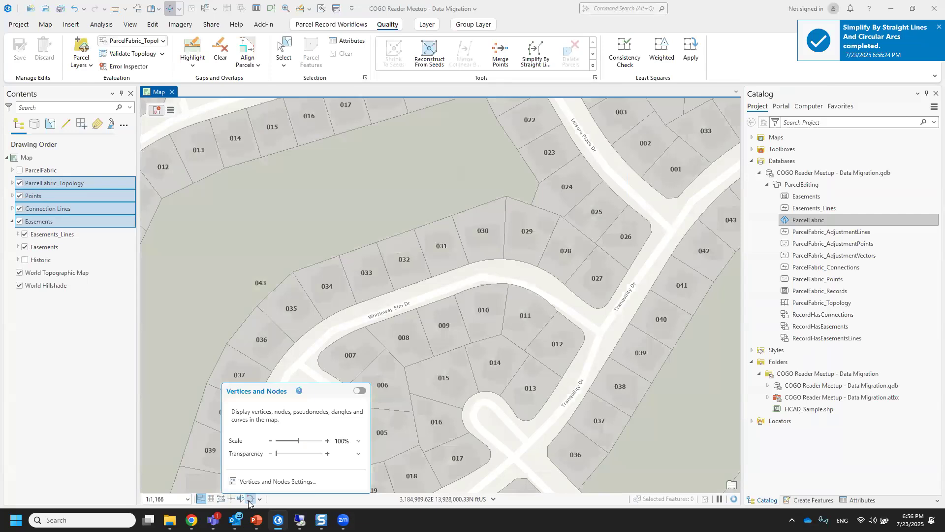
click(249, 500)
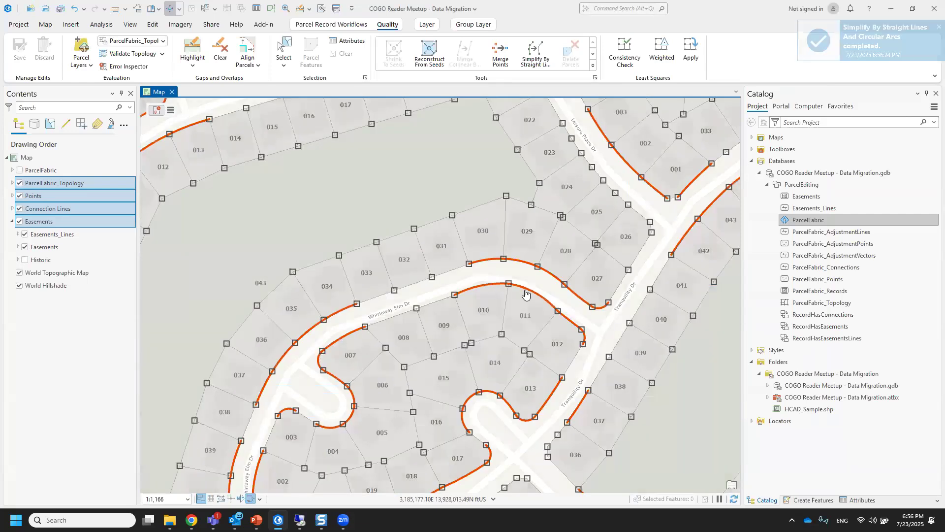
Step: Hide the vertices and nodes on the map and open the Create Parcel Records geoprocessing tool
click(249, 499)
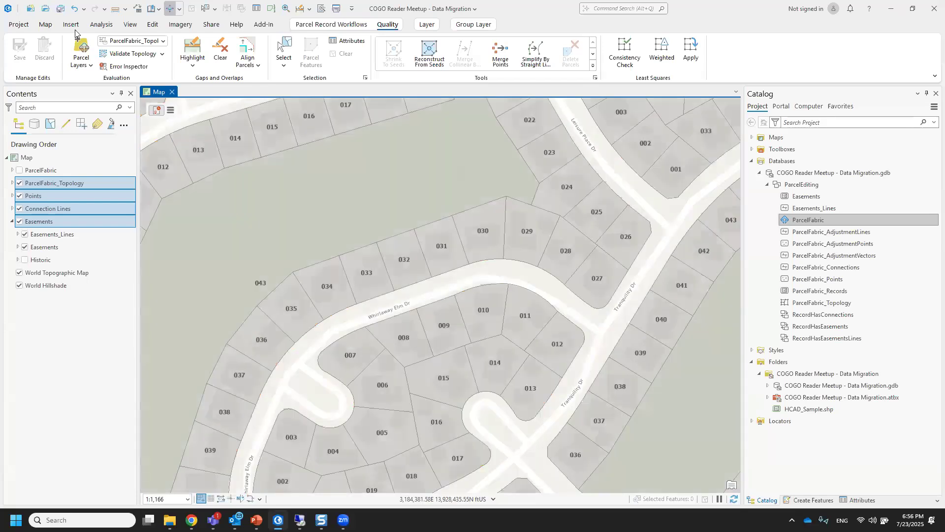
click(104, 24)
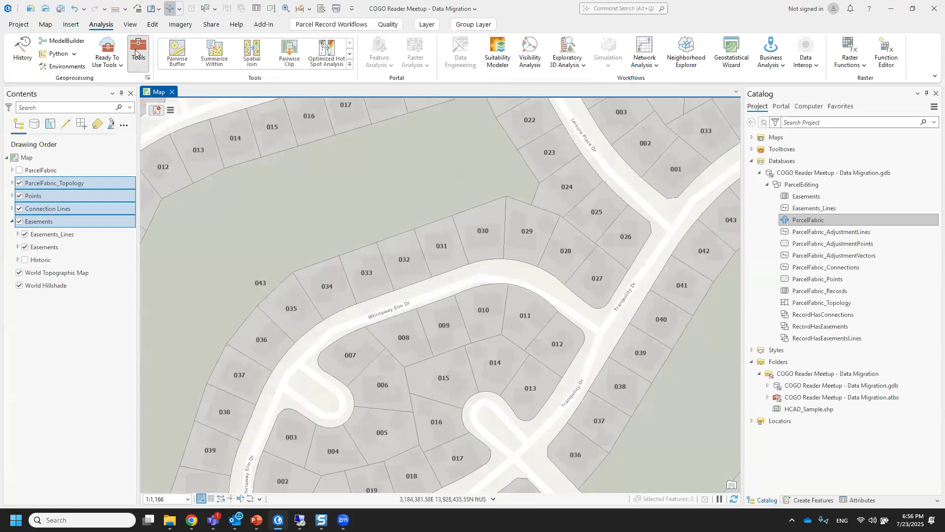
click(137, 53)
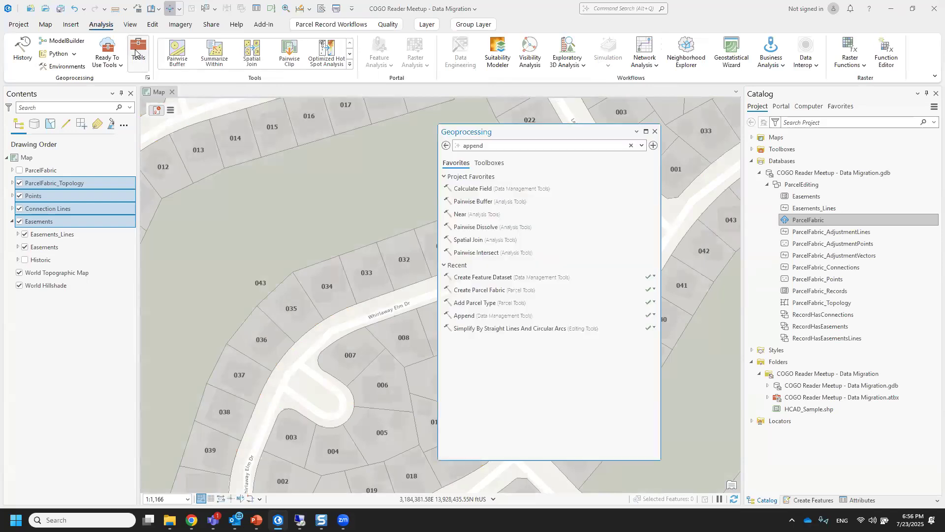
double_click(473, 145)
text(create parcel)
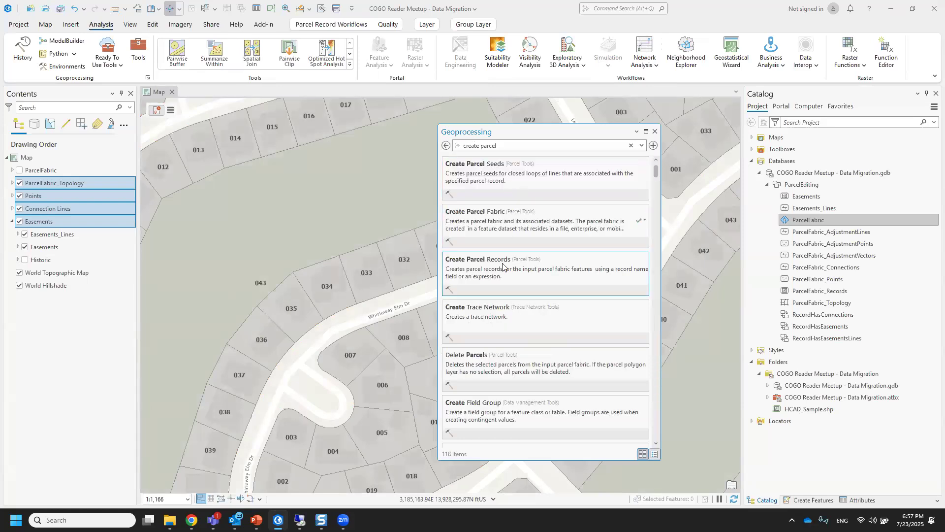
click(503, 266)
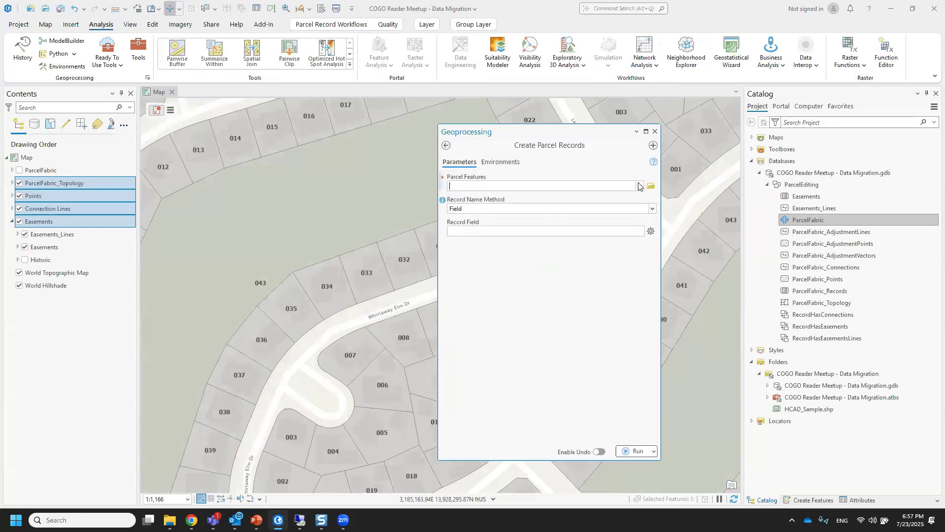
Step: Run Create Parcel Records on the Easements polygons, naming records by the RecordName field, and close the tool
click(639, 186)
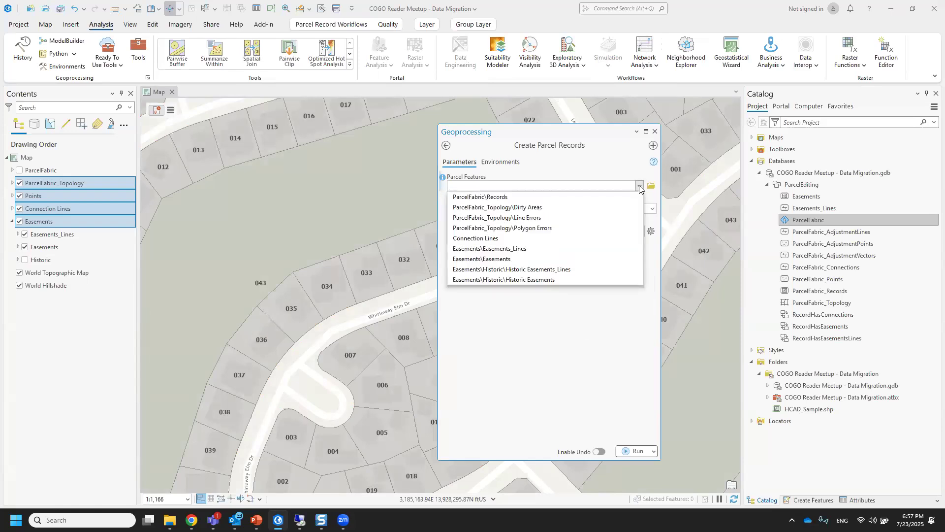
click(506, 260)
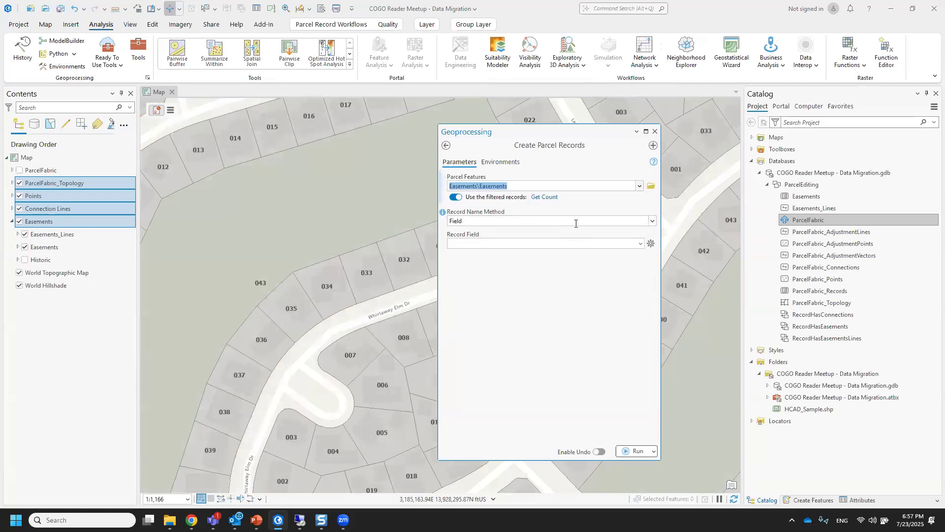
click(639, 244)
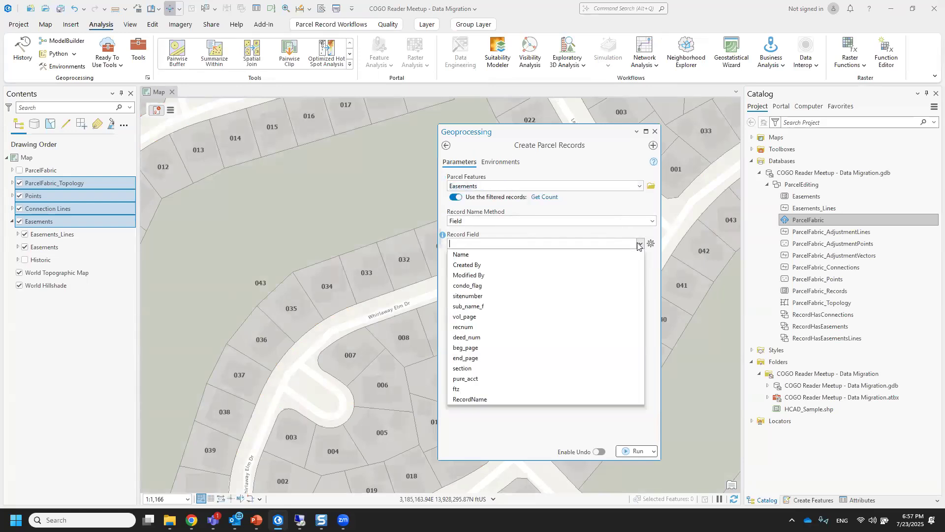
click(491, 398)
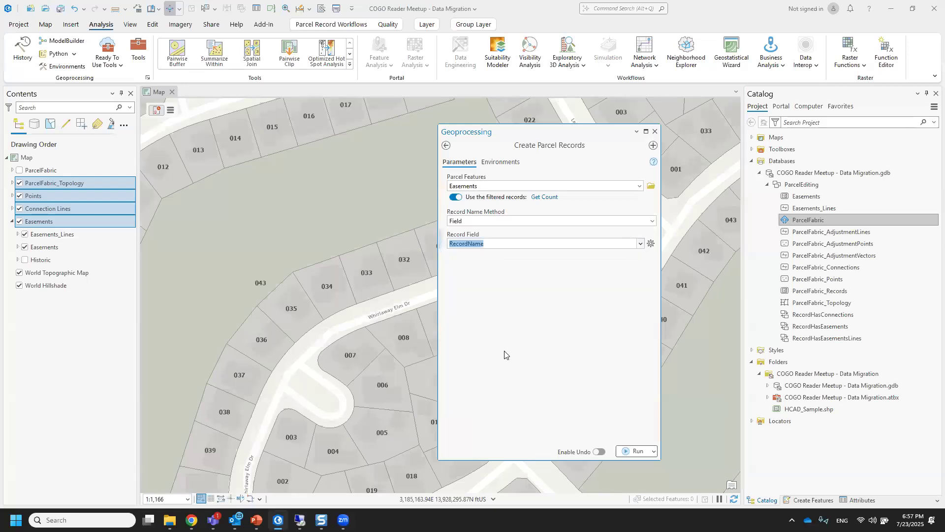
click(632, 451)
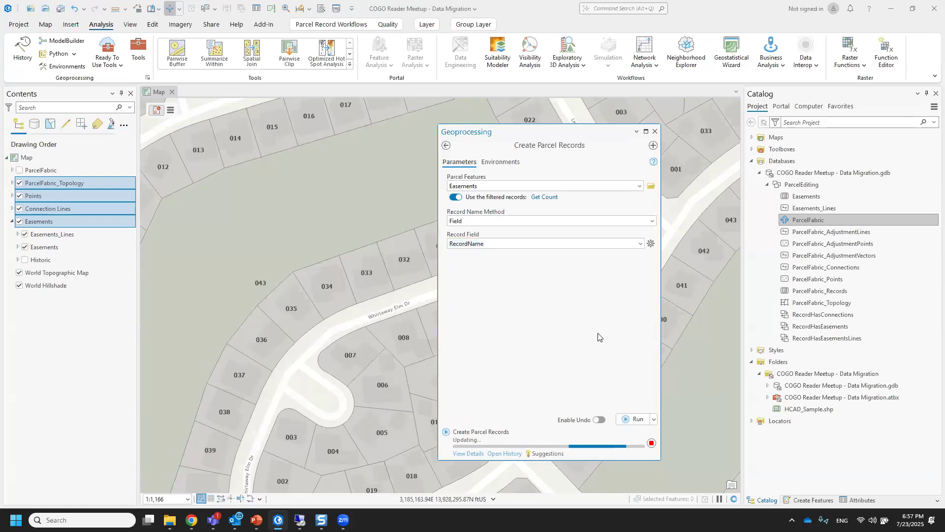
click(655, 131)
Step: Select parcel 033 on Whirlaway Elm Dr and inspect its attributes and associated record
scroll(526, 270, down, 2)
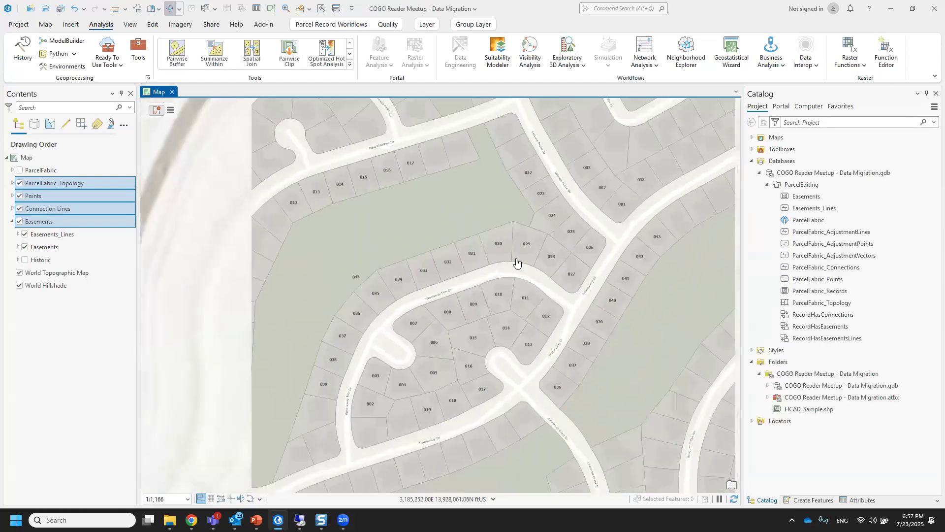
click(204, 9)
click(423, 269)
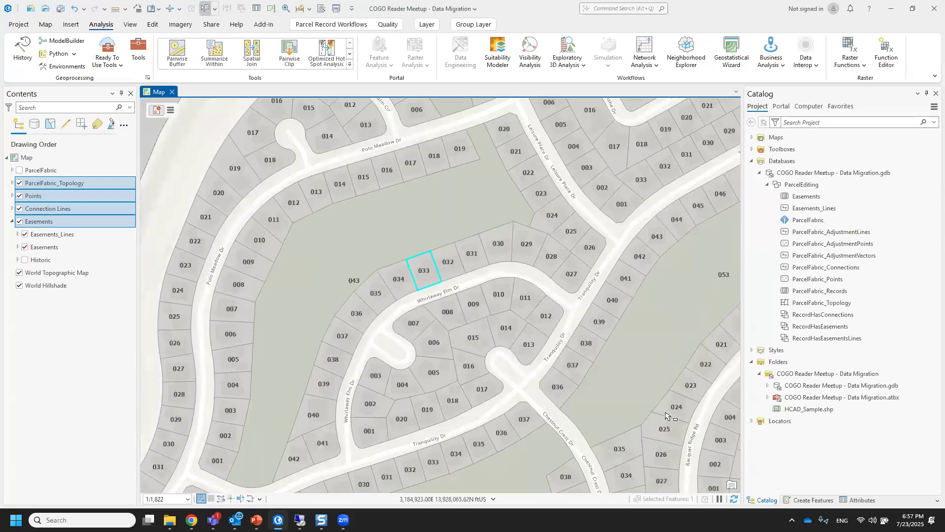
click(859, 499)
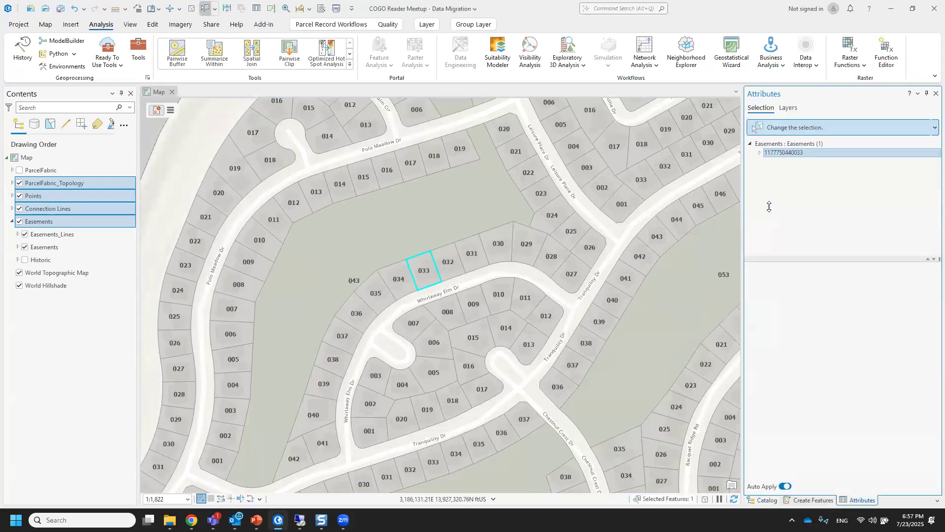
click(759, 153)
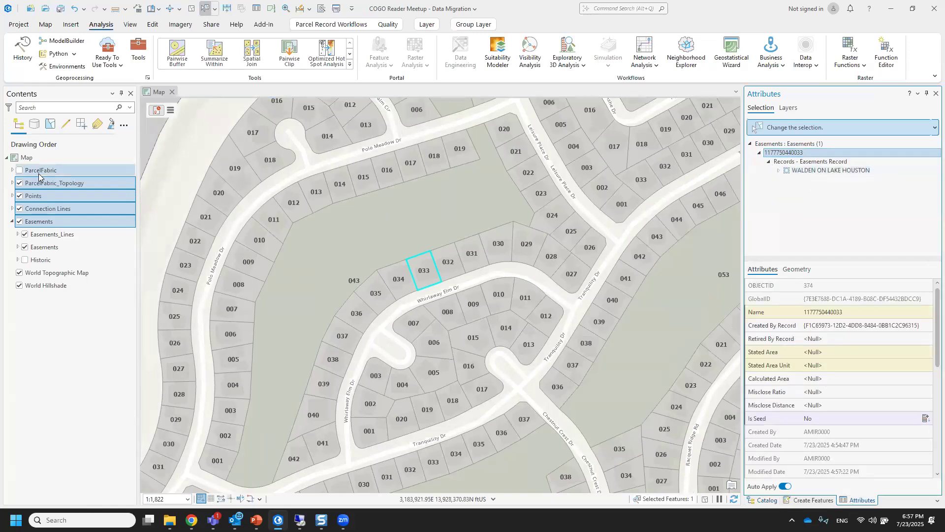
Step: Show the ParcelFabric records on the map, expand the topology and records sublayers to review them, and hide the ParcelFabric layer again
click(20, 170)
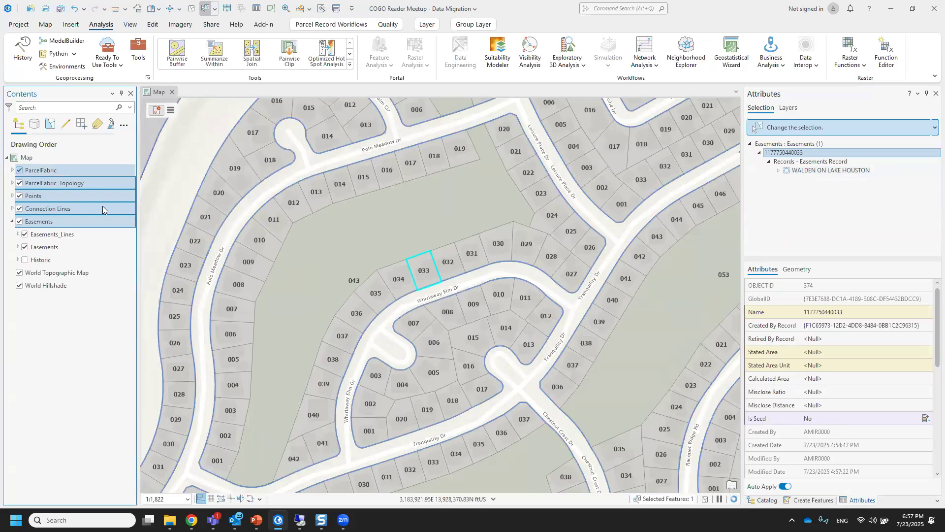
scroll(337, 274, down, 2)
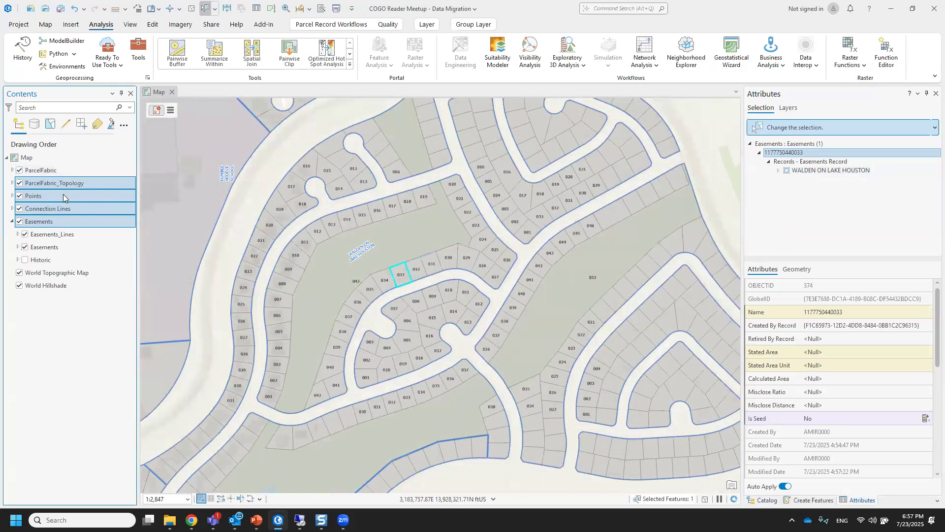
click(12, 182)
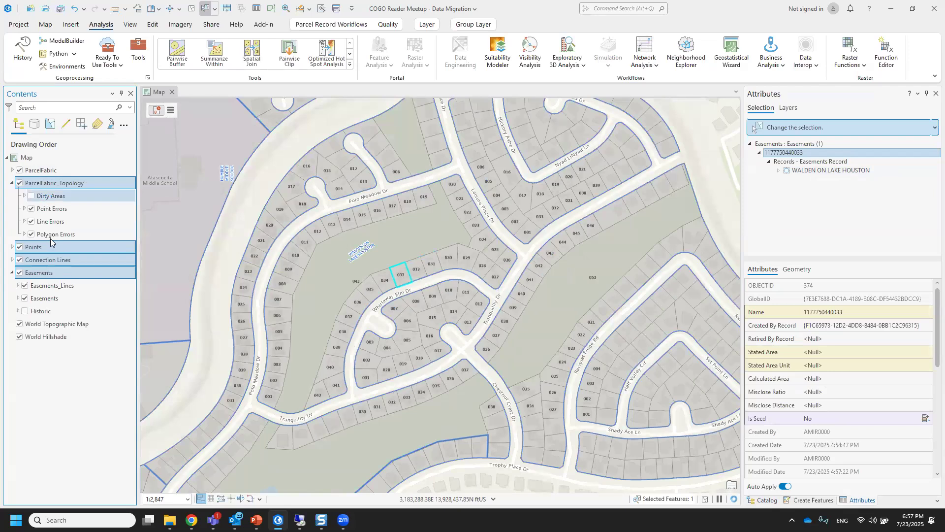
click(12, 170)
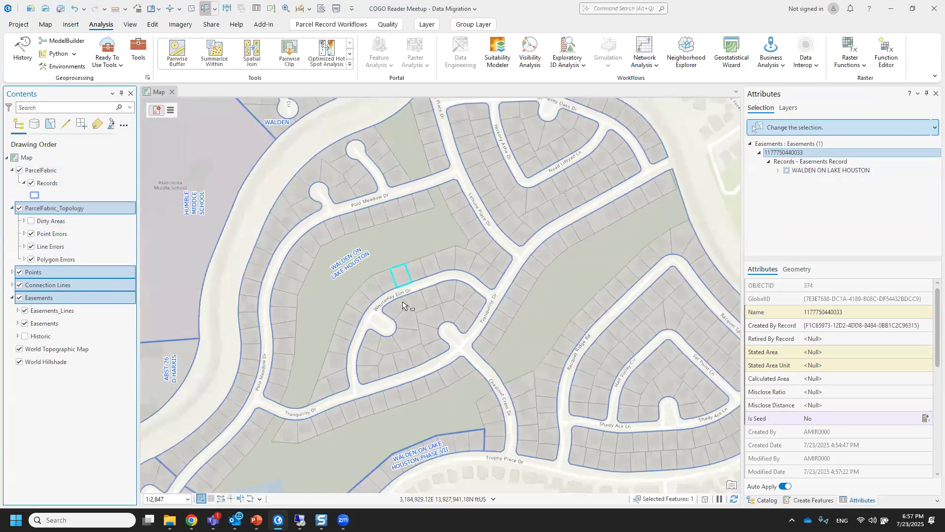
scroll(402, 305, down, 2)
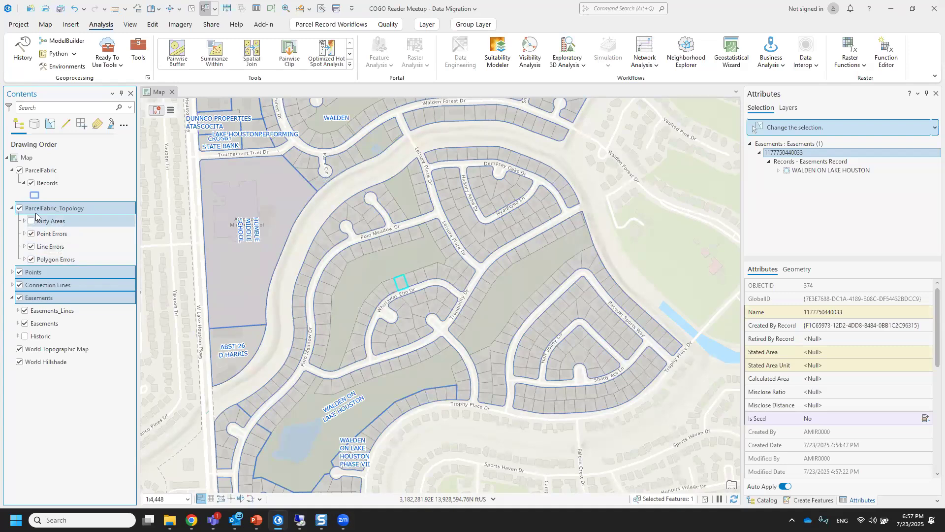
click(20, 170)
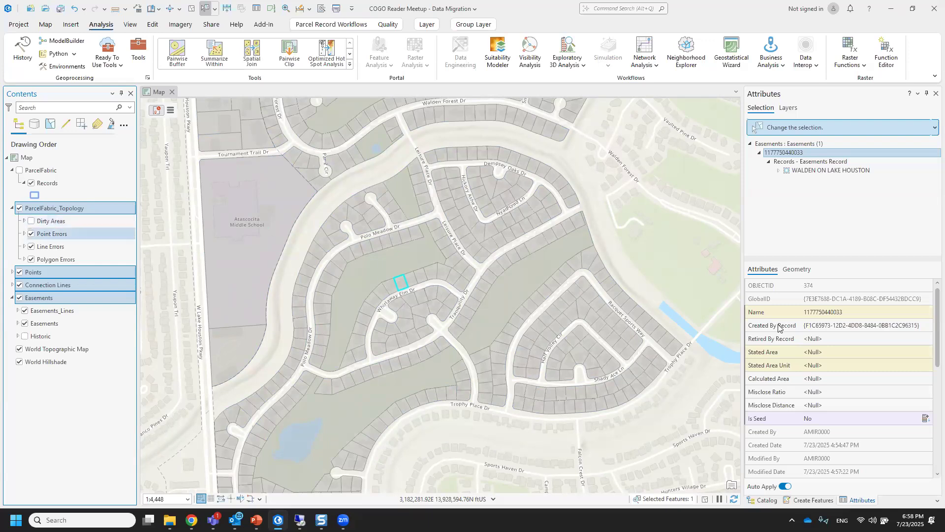
Step: Review the general settings and participating feature classes in the ParcelFabric_Topology properties, closing them without changes
click(766, 500)
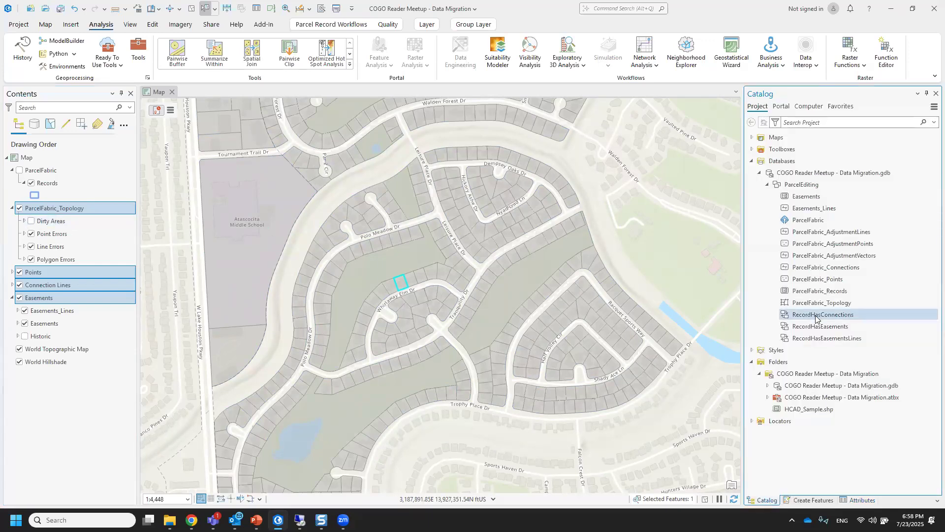
click(808, 306)
right_click(809, 309)
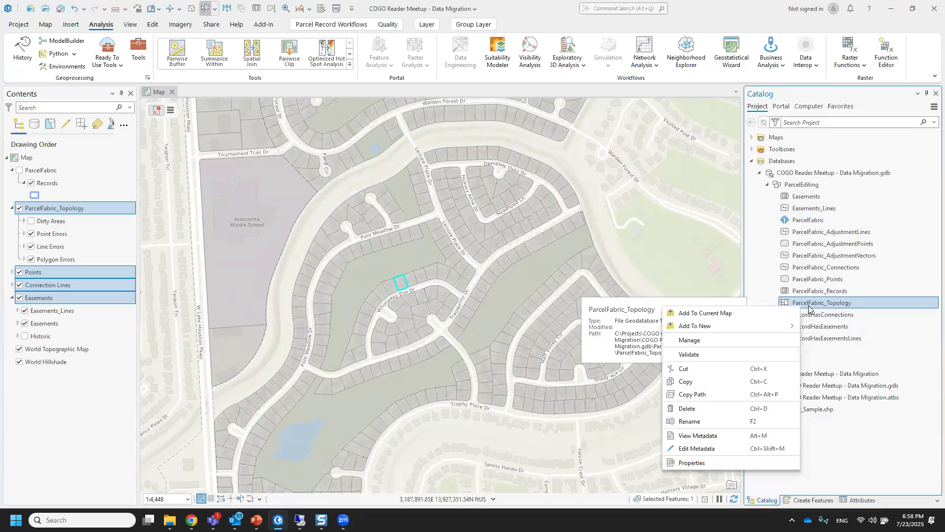
click(694, 464)
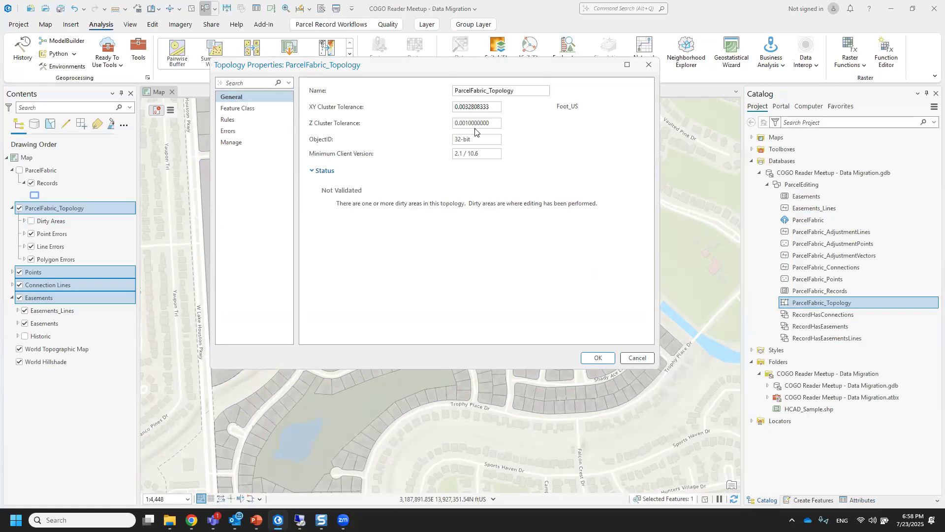
click(239, 110)
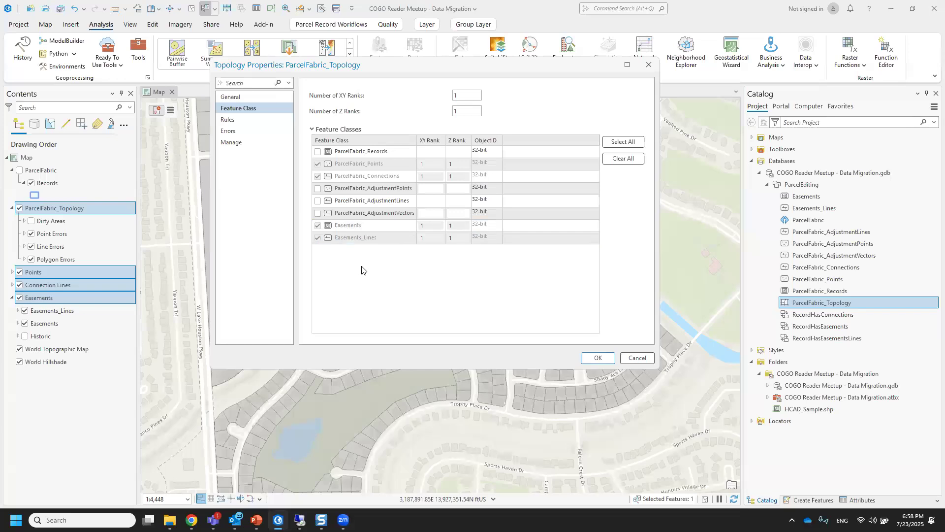
click(344, 213)
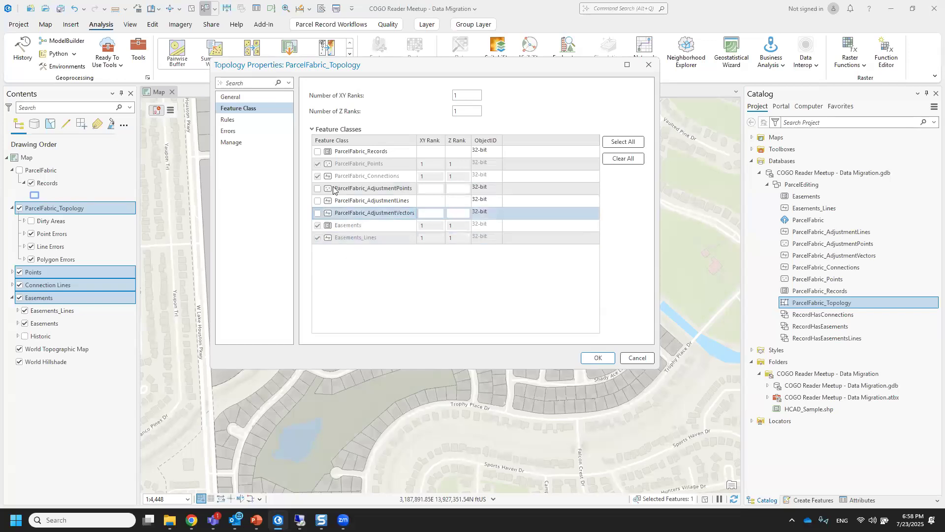
click(638, 358)
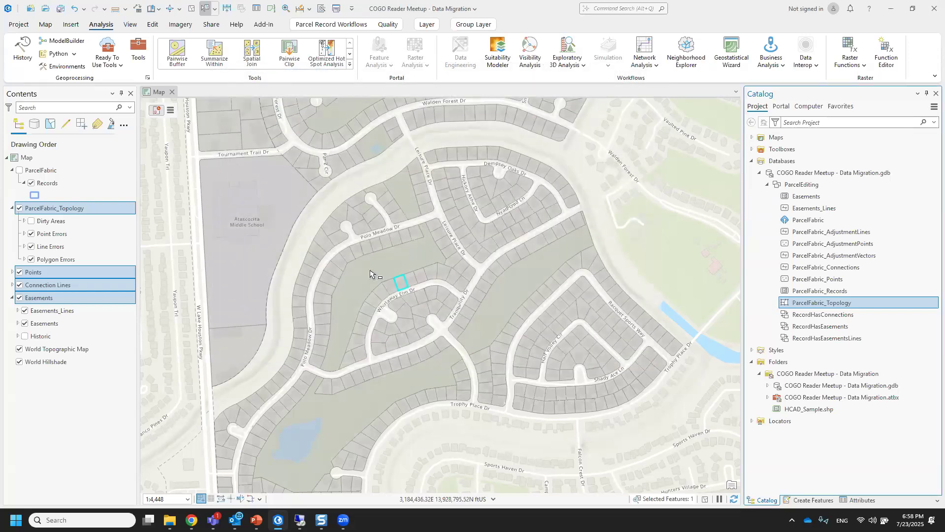
scroll(431, 308, up, 3)
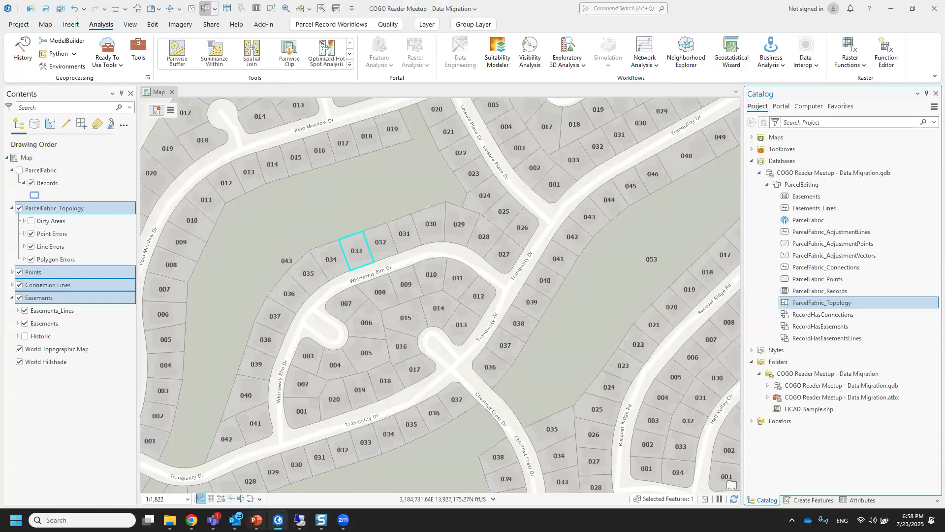
Step: Switch to the PowerPoint presentation and start the slide show at the Potential Enhancements (1) slide
click(256, 520)
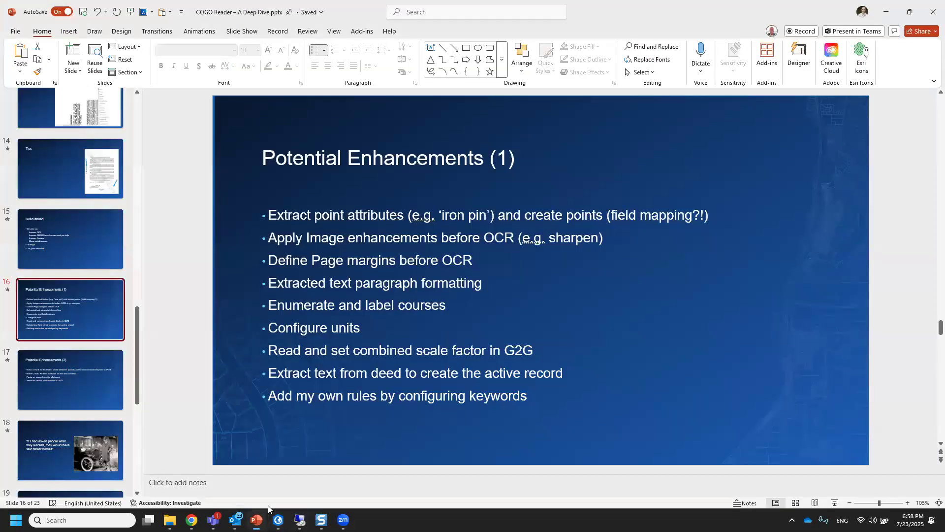
click(835, 503)
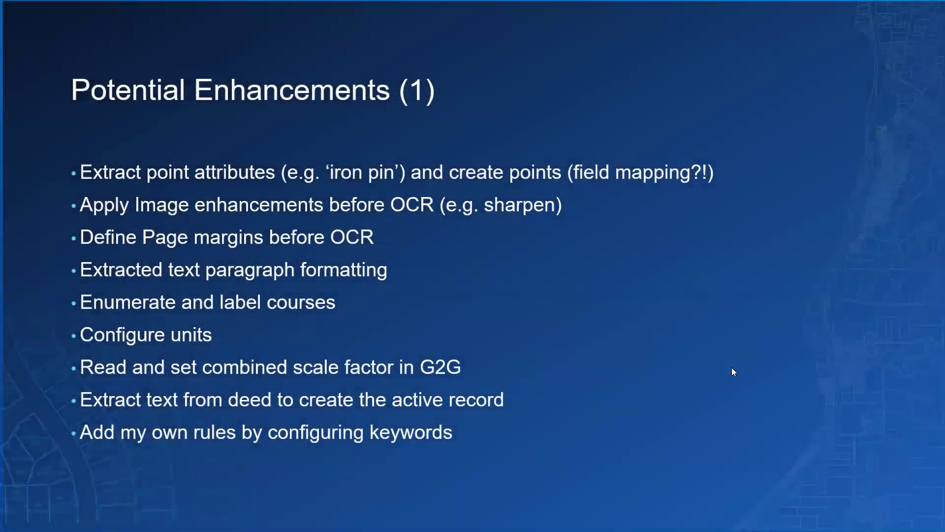